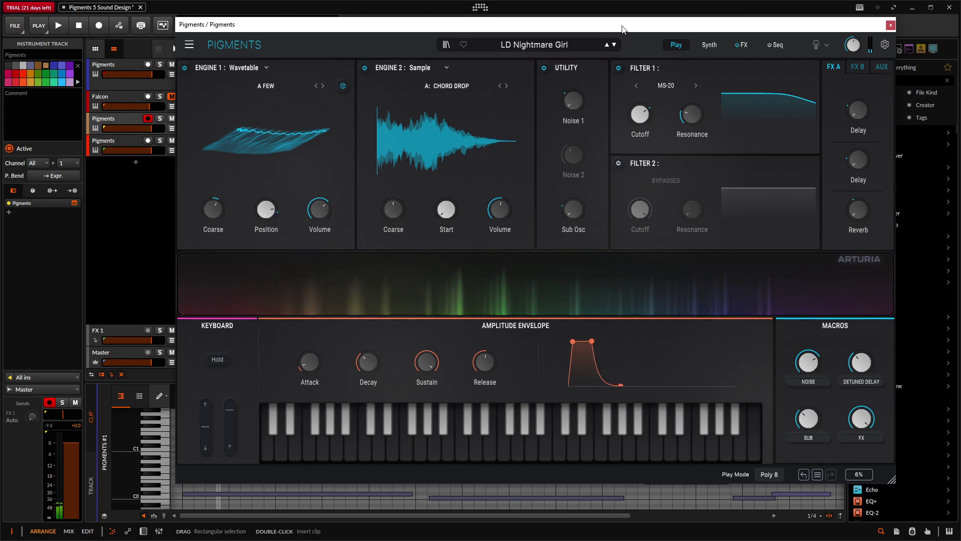
- Open the Default Pigments instance on the lowest Pigments track and place its window beside the LD Nightmare Girl instance
click(121, 140)
click(74, 203)
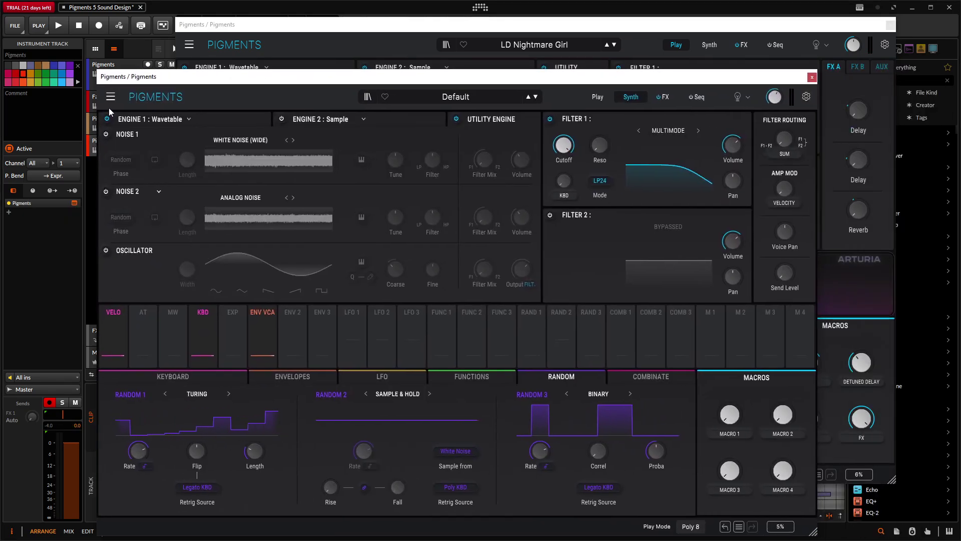
click(110, 97)
click(129, 111)
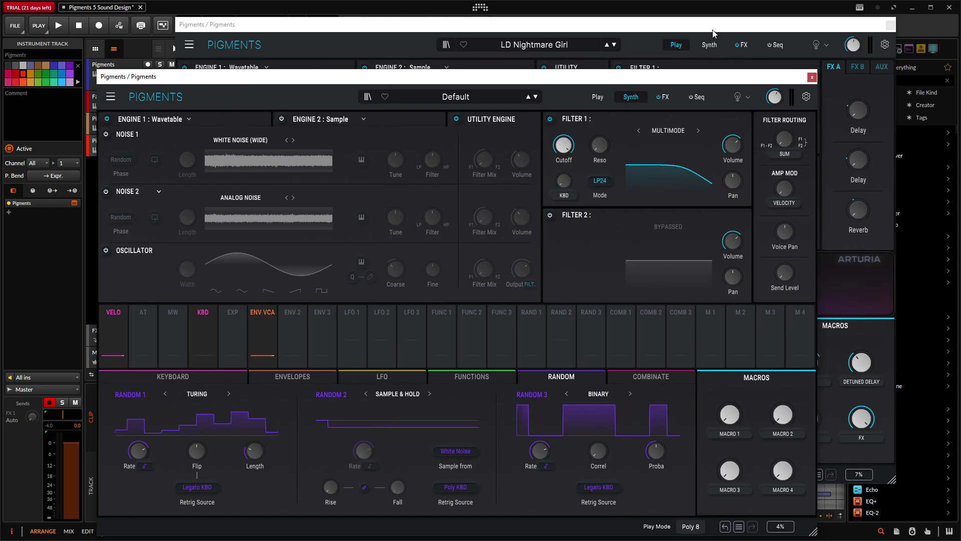
- Bypass the AUX, FX B and FX A effect buses of the LD Nightmare Girl preset
click(720, 56)
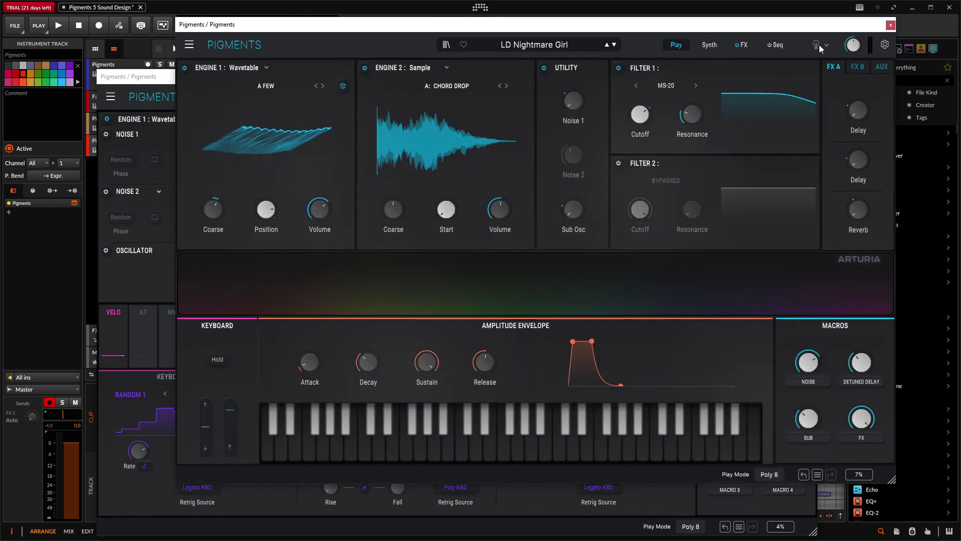
click(744, 45)
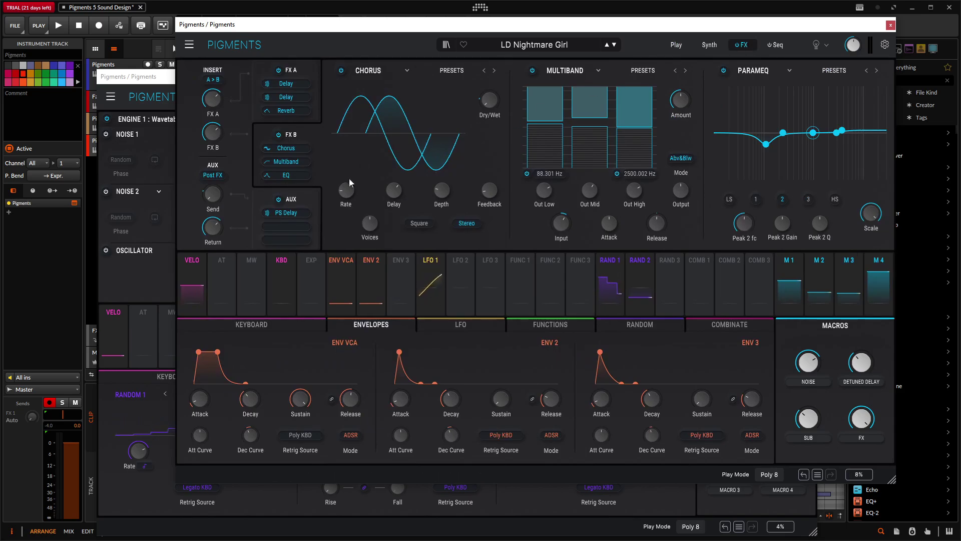
click(278, 199)
click(278, 134)
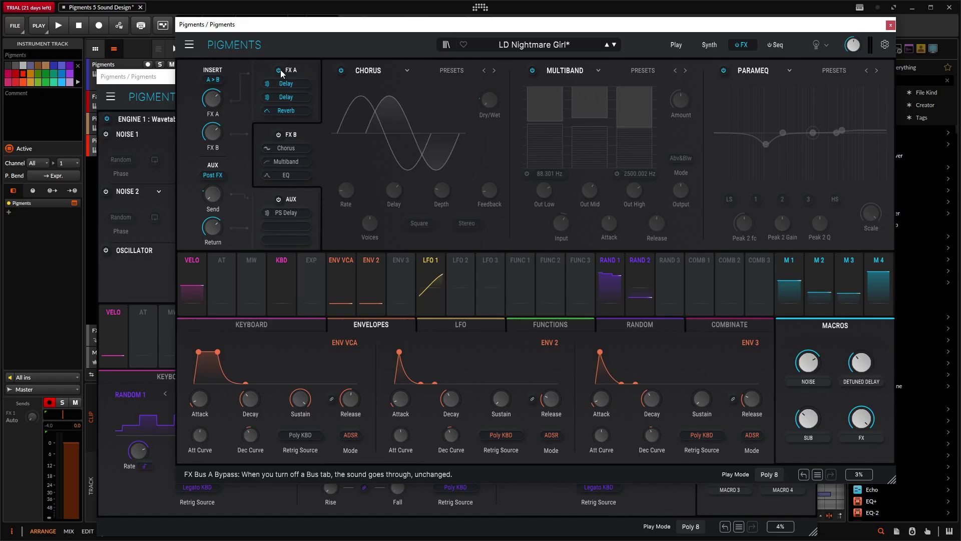
- Switch off Engine 2 and the utility engine in LD Nightmare Girl, and show its wavetable Engine 1
click(707, 47)
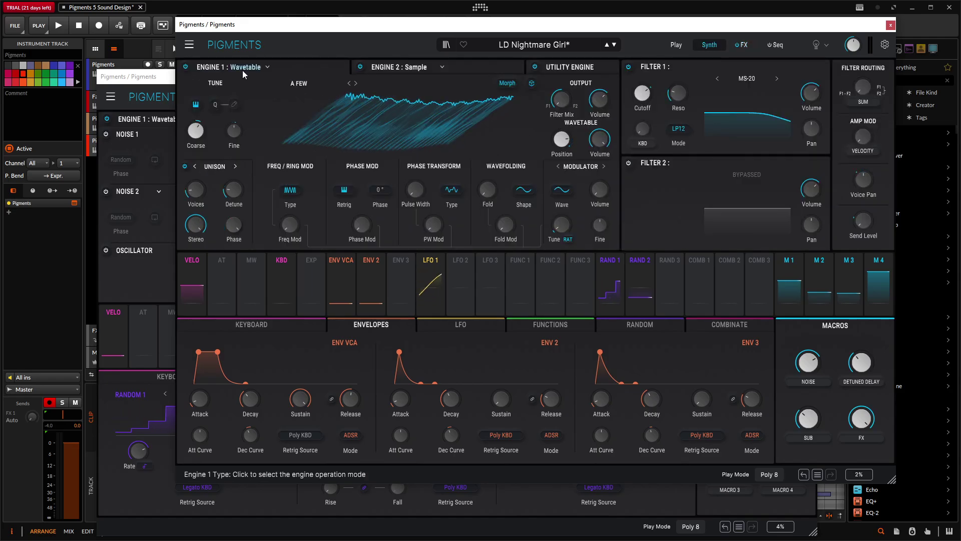
click(453, 69)
click(563, 68)
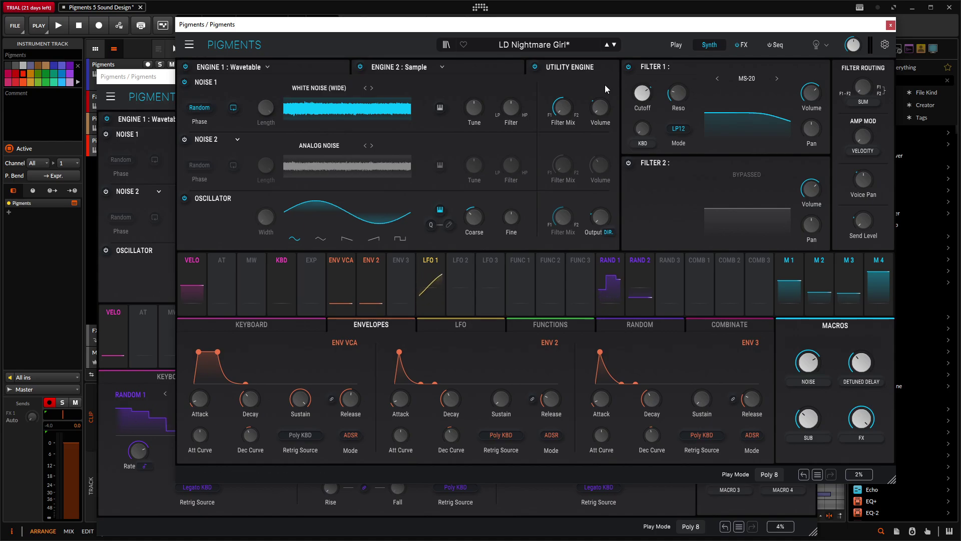
click(534, 67)
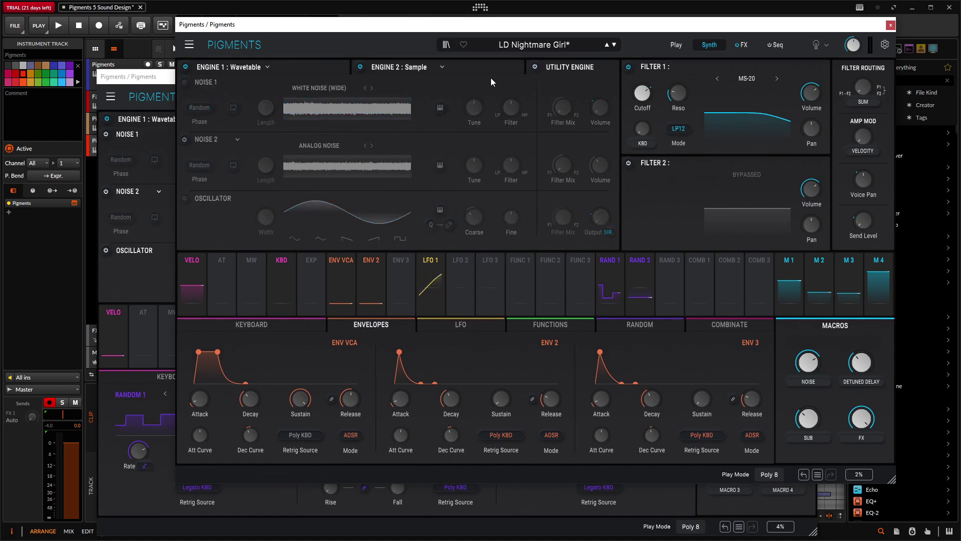
click(323, 70)
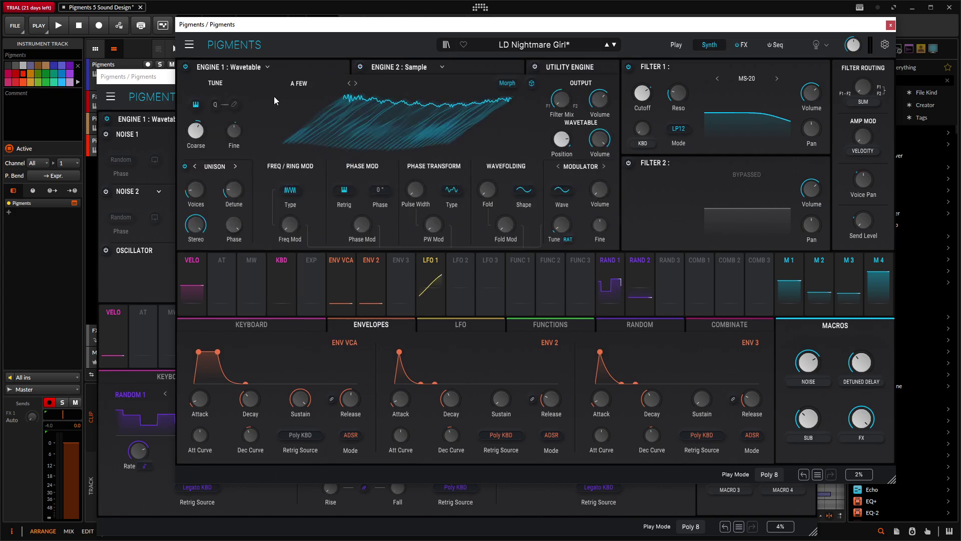
- Bring the Default Pigments instance forward and show its wavetable Engine 1
click(159, 80)
click(245, 118)
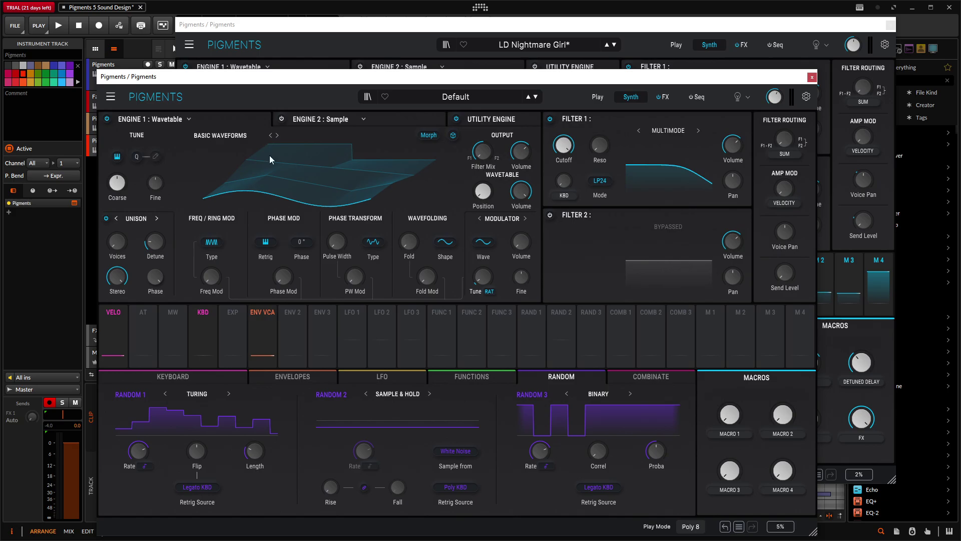
click(221, 135)
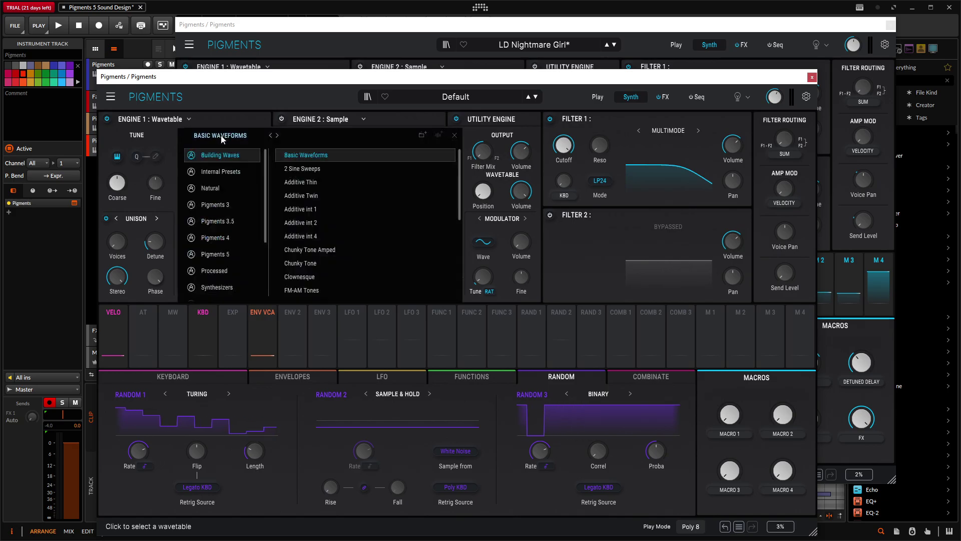
click(224, 255)
click(453, 134)
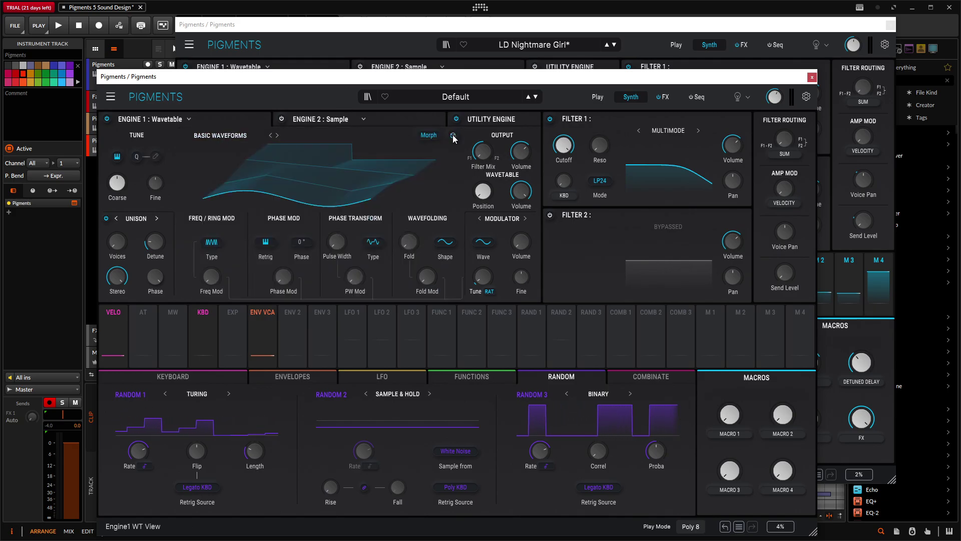
click(444, 30)
click(168, 100)
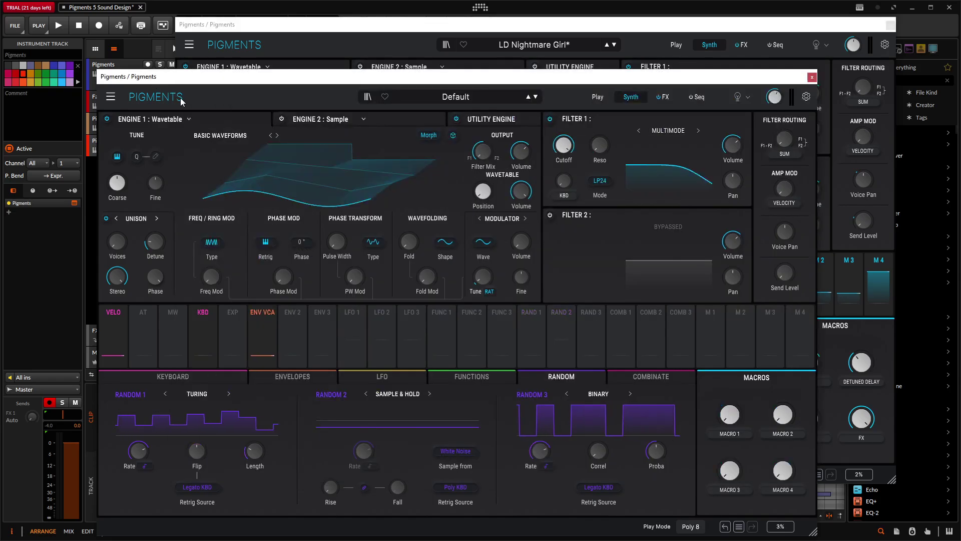
- Load the A Few wavetable from the Pigments 5 folder into Engine 1 of the Default preset
click(204, 135)
click(230, 250)
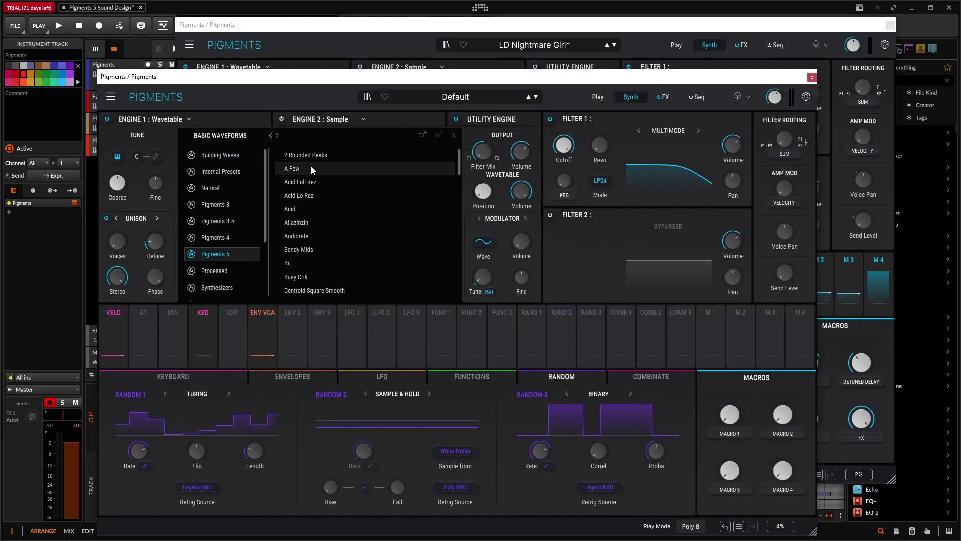
double_click(297, 170)
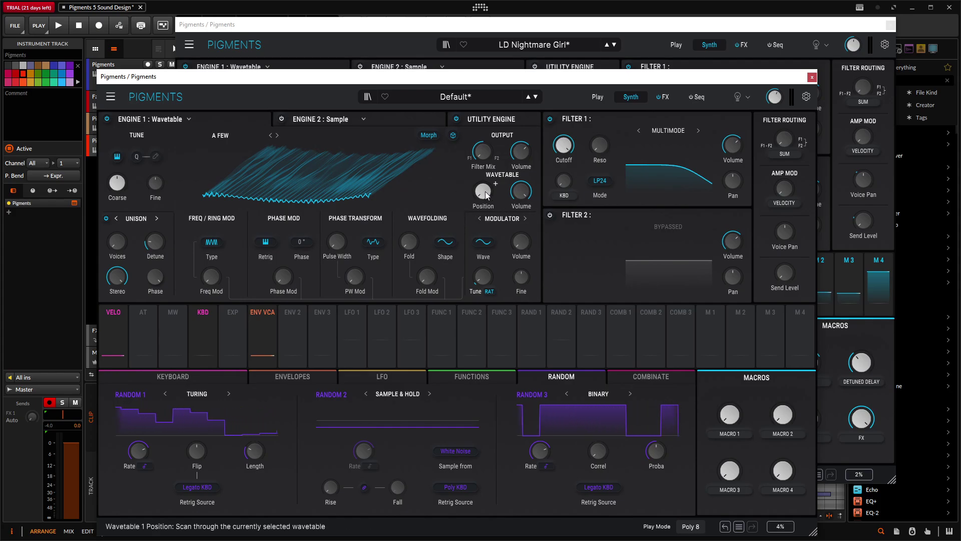
- Audition the A Few wavetable by sweeping Engine 1's Position to about 0.544 and back to 0
mouse_move(485, 192)
mouse_move(485, 197)
mouse_down()
mouse_move(485, 151)
mouse_move(488, 202)
mouse_up()
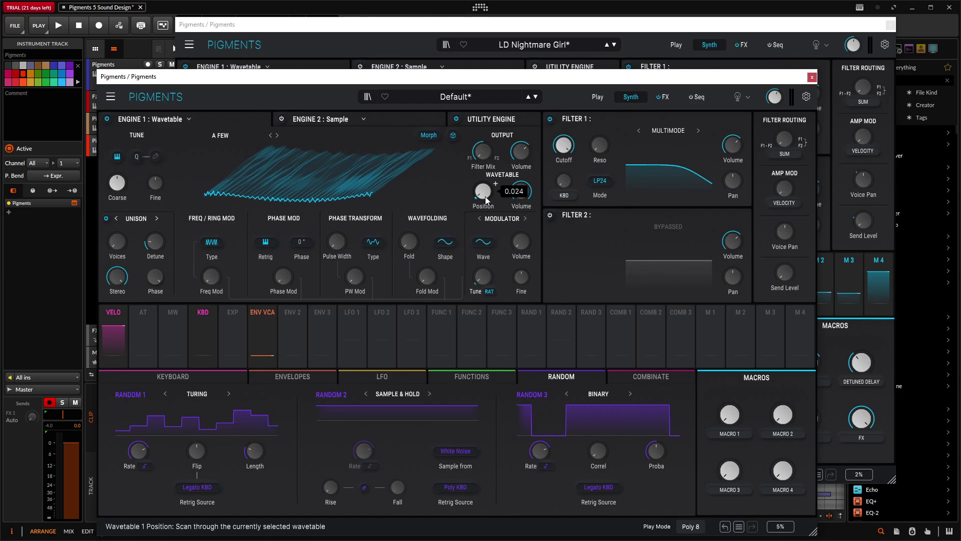
drag(482, 190, 483, 145)
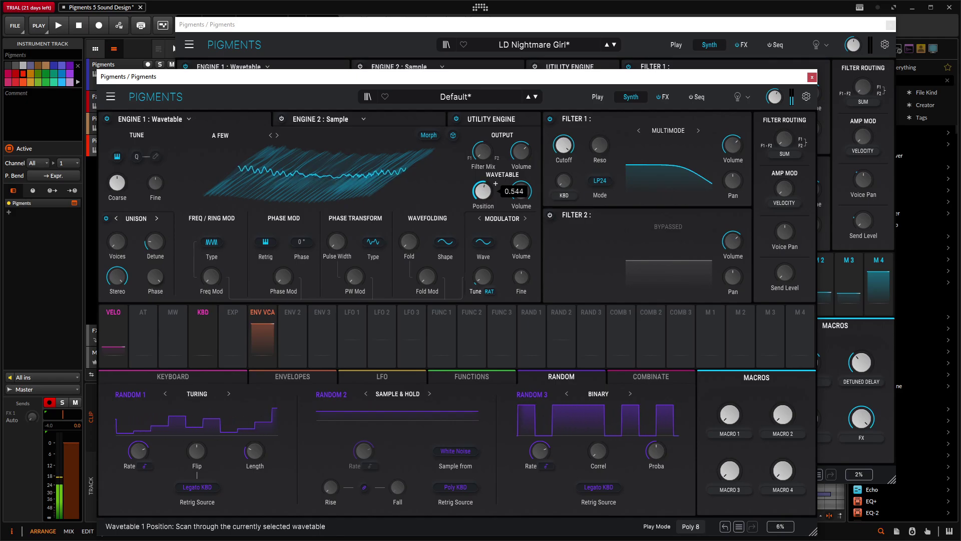
drag(486, 199, 487, 251)
- Place the Default window below the reference and raise its wavetable Position to match LD Nightmare Girl's 0.816
drag(511, 77, 527, 226)
drag(573, 136, 564, 141)
mouse_move(499, 350)
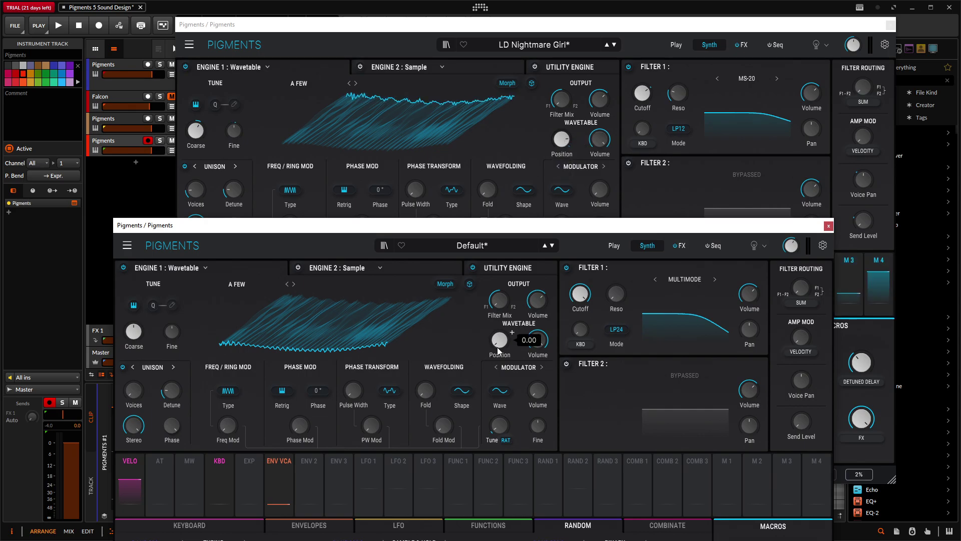
drag(499, 351, 499, 334)
mouse_move(560, 146)
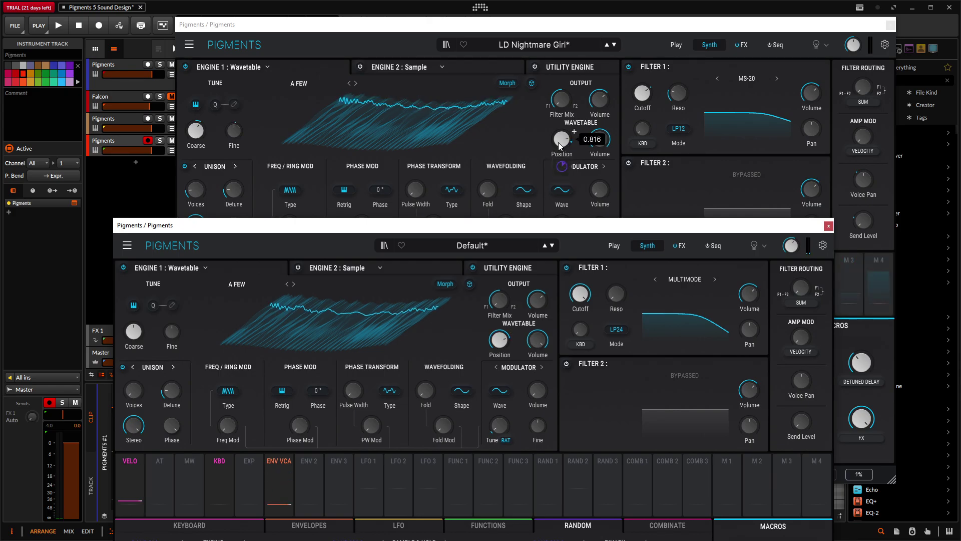
drag(501, 330, 500, 336)
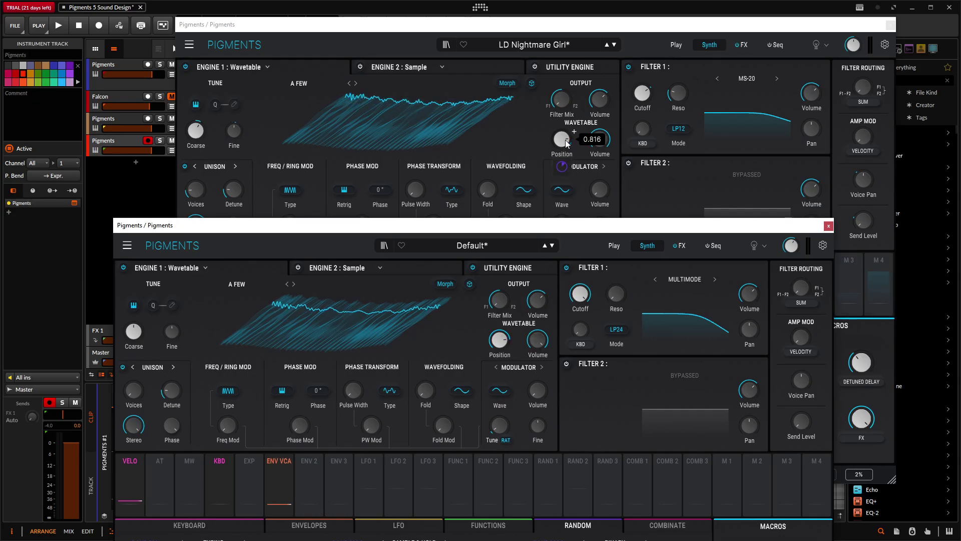
- Assign the Random 1 Turing modulator to Engine 1's wavetable Position in the Default preset
mouse_move(563, 168)
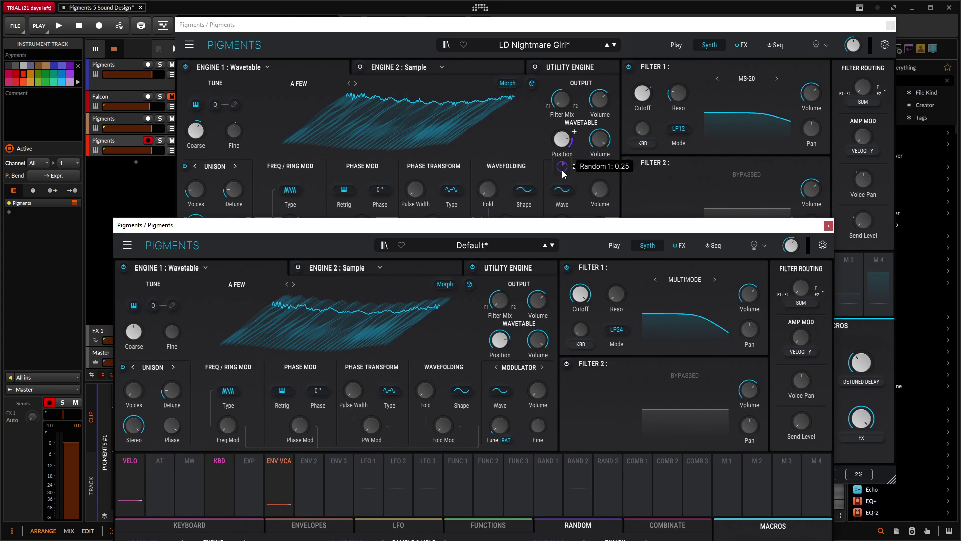
drag(598, 225, 627, 78)
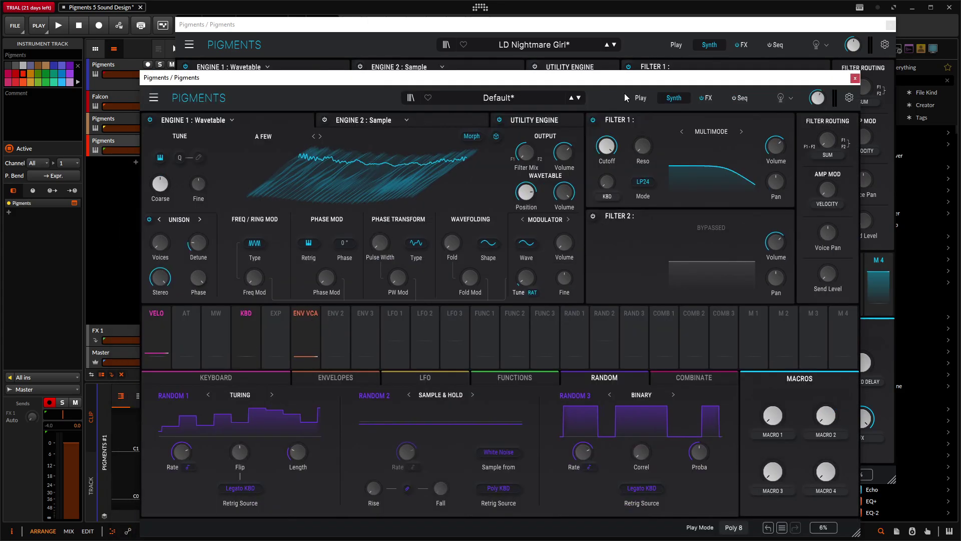
drag(565, 357, 529, 210)
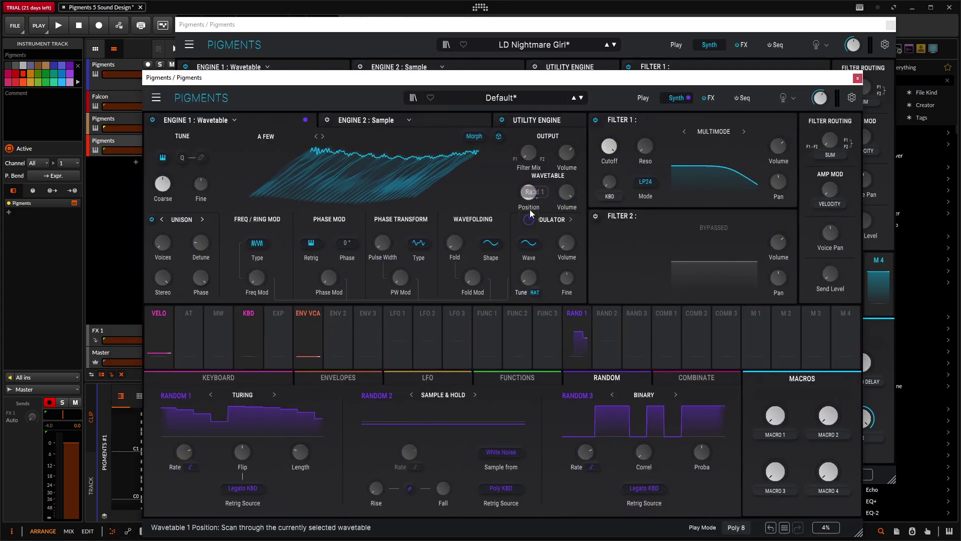
- Check the Random 1 rate in LD Nightmare Girl and compare it with the Default preset's Random 1
click(649, 45)
click(639, 326)
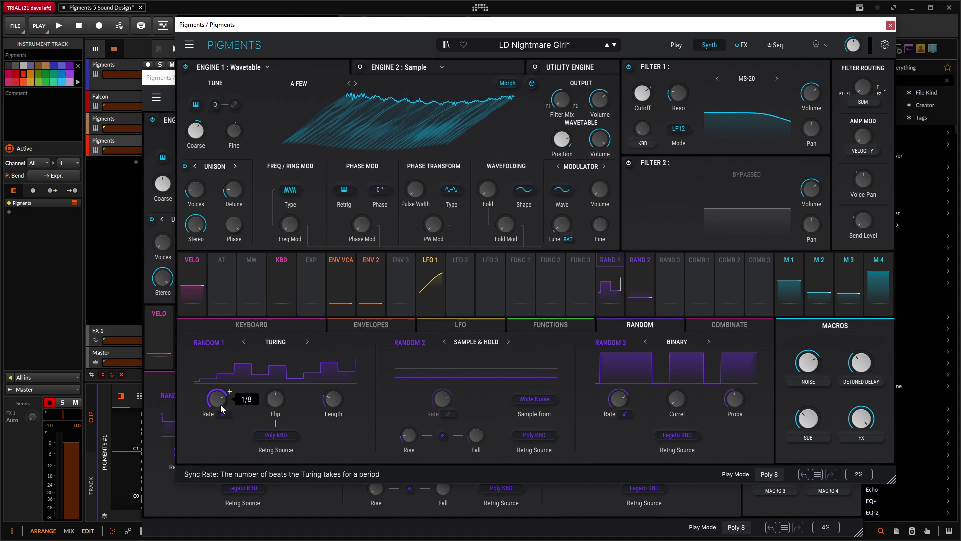
click(183, 503)
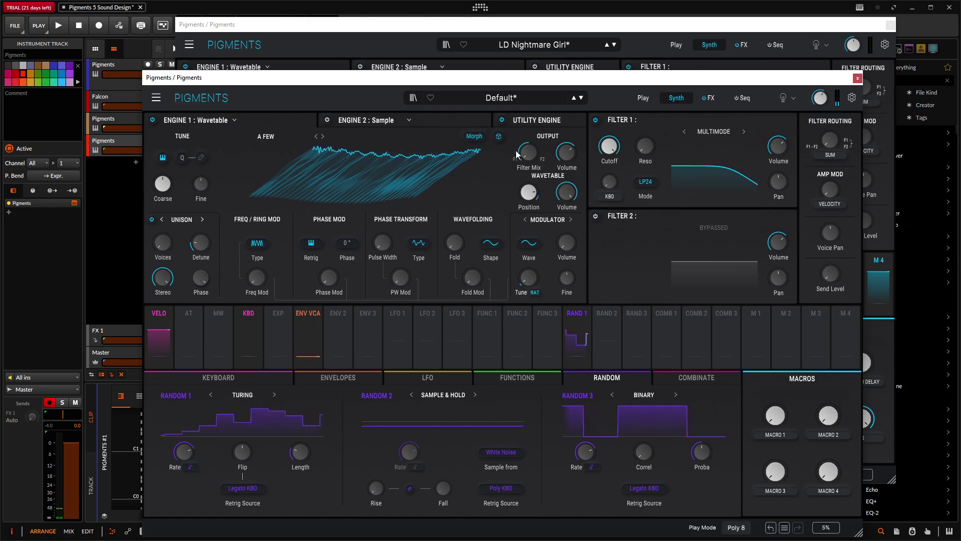
drag(262, 79, 325, 79)
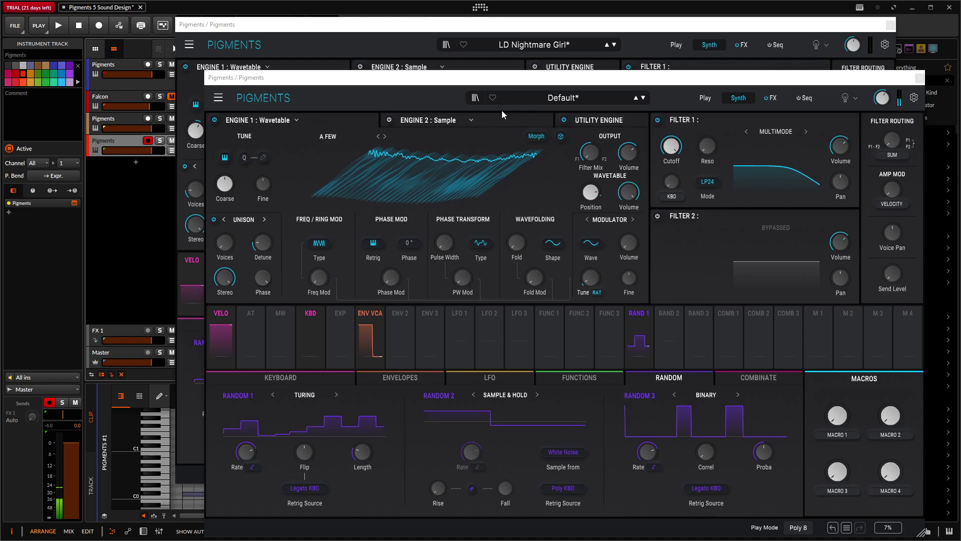
- Check LD Nightmare Girl's unison voices and detune, and raise Default's Engine 1 unison voices to match 2.09
drag(514, 80, 451, 243)
click(523, 27)
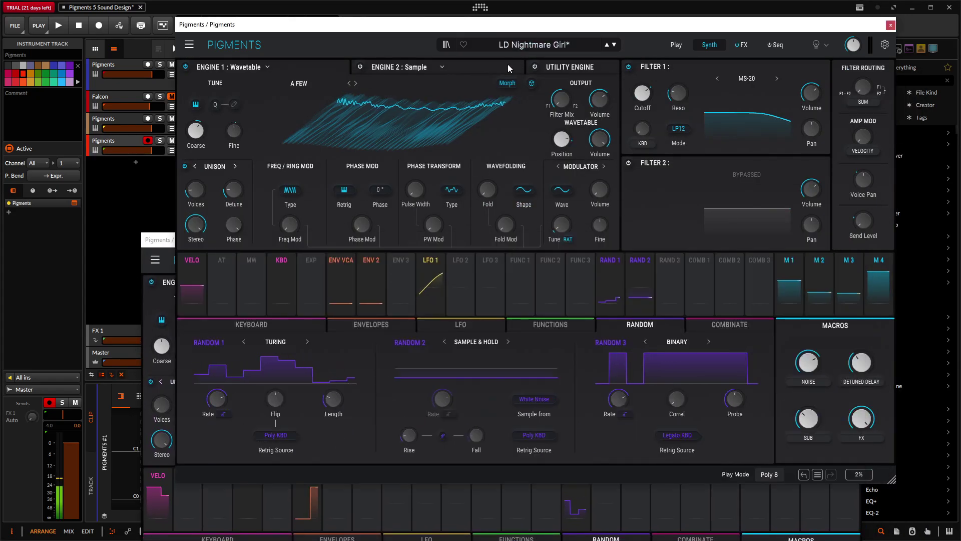
mouse_move(193, 190)
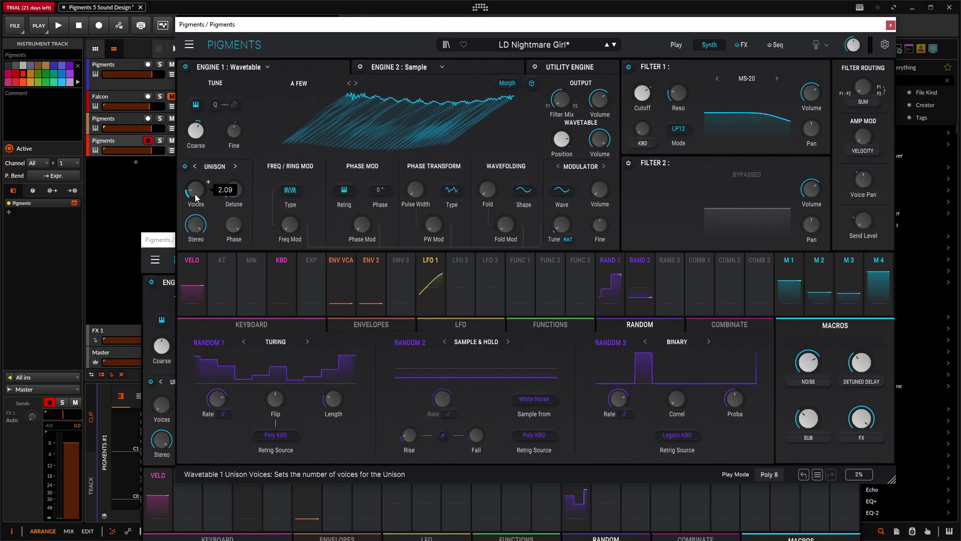
mouse_move(224, 210)
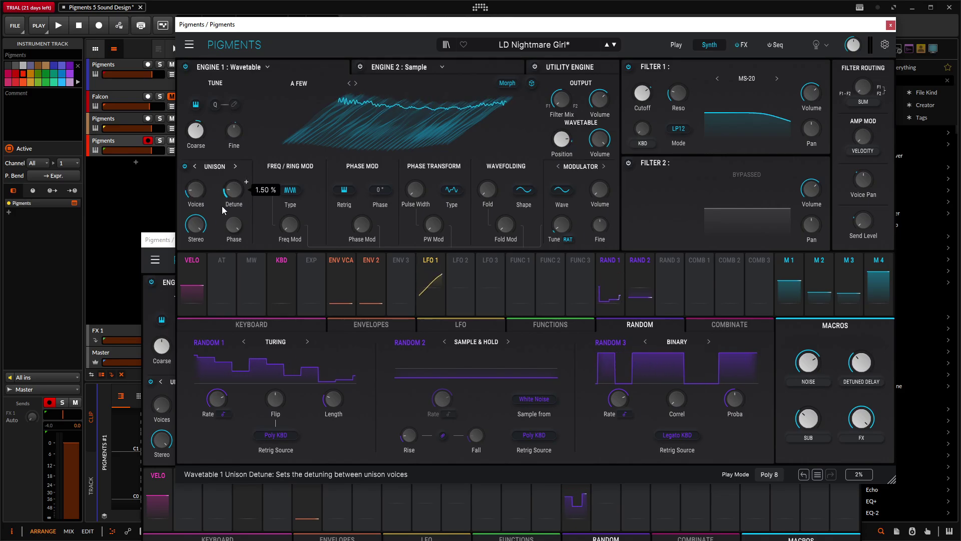
click(160, 252)
drag(163, 241, 193, 167)
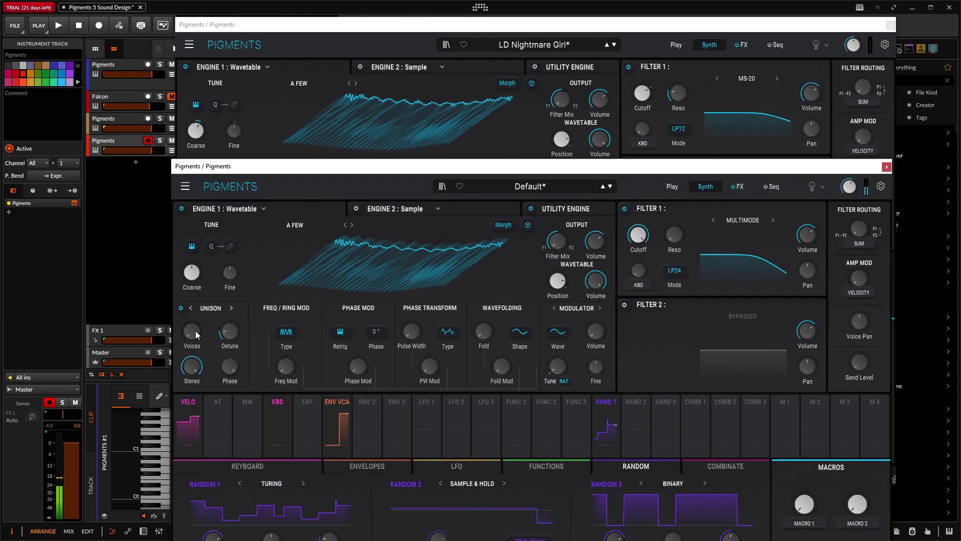
mouse_move(197, 334)
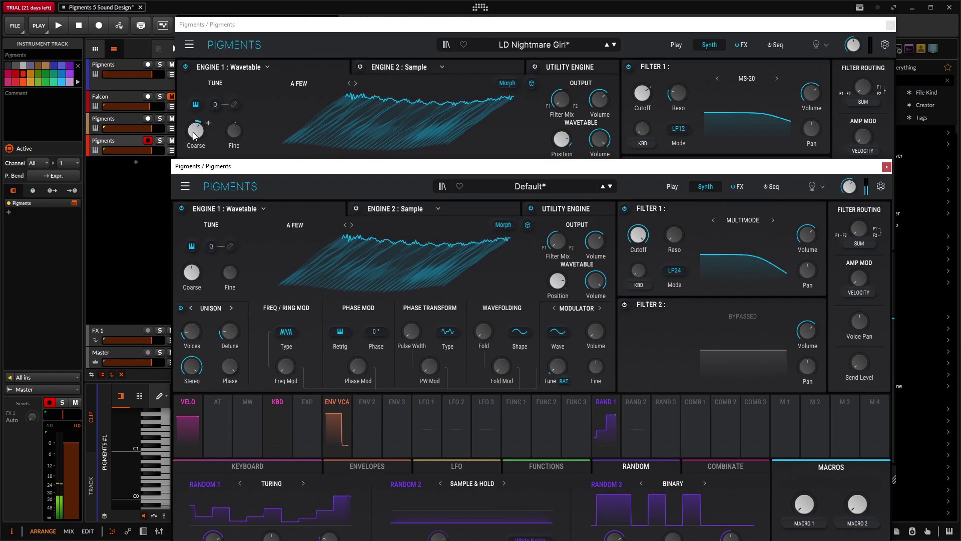
- Adjust Engine 1's coarse tuning in the Default preset and compare the sound of both Pigments tracks
mouse_move(192, 281)
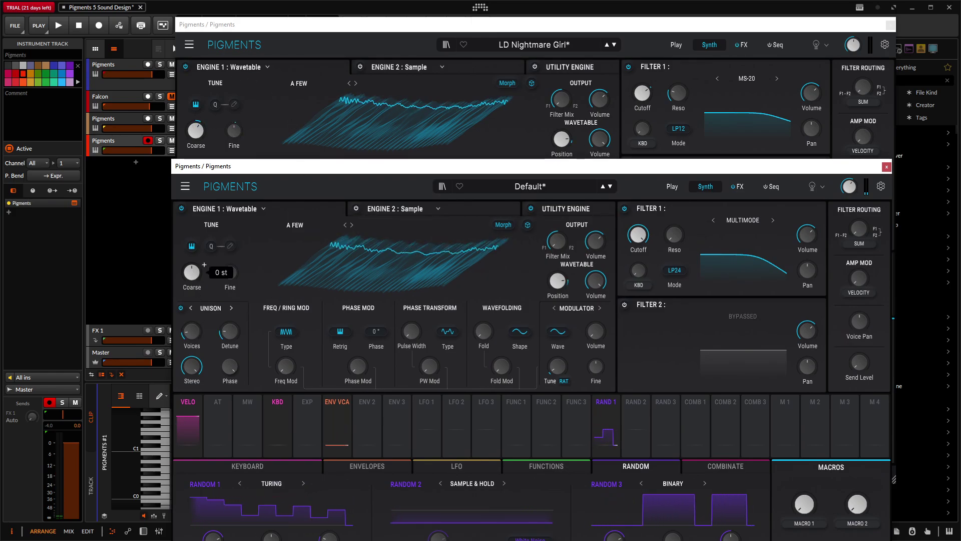
drag(192, 276, 209, 262)
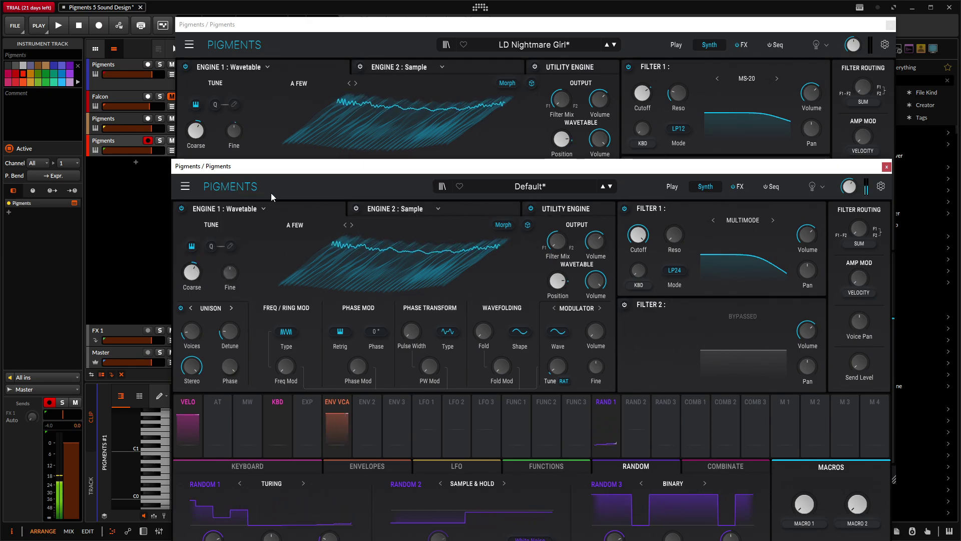
click(122, 115)
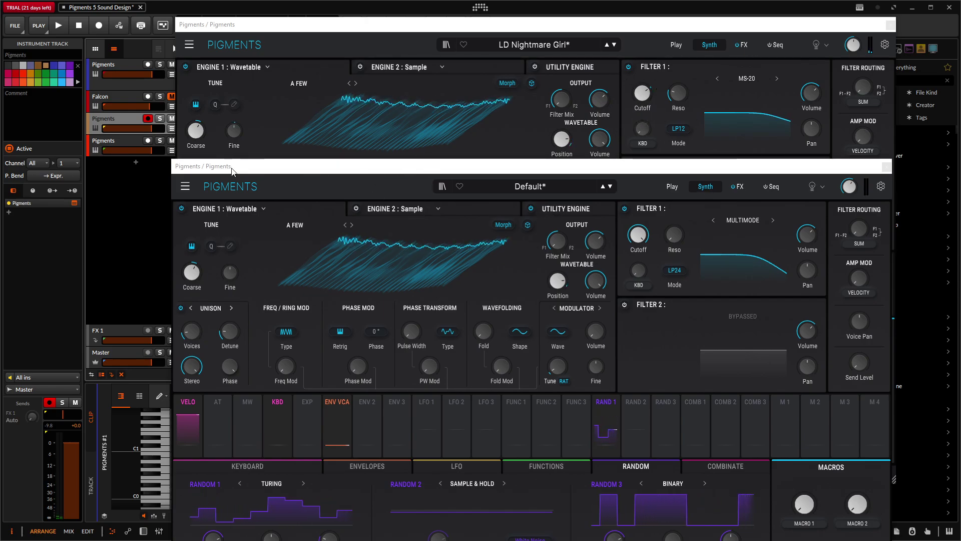
click(118, 140)
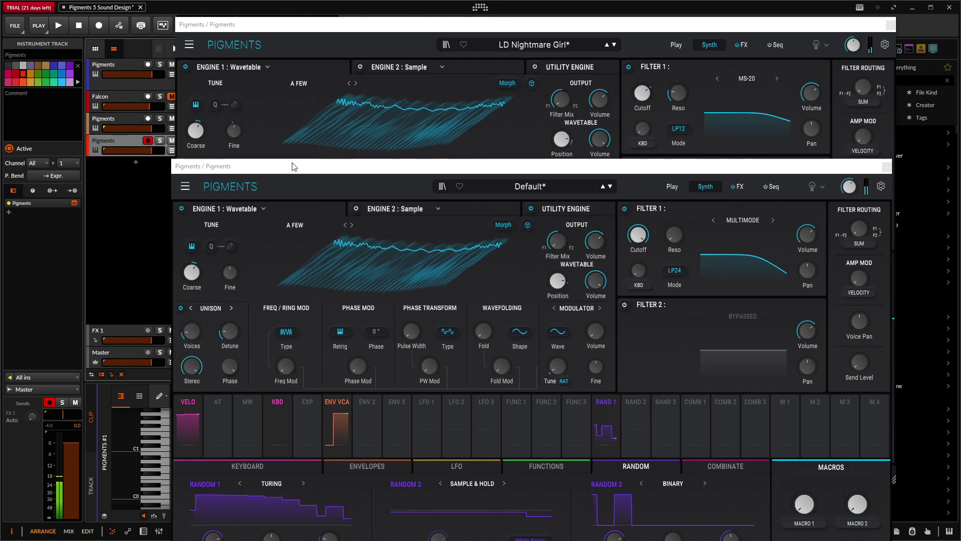
- Show the envelopes in both LD Nightmare Girl and Default, and place the two preset windows side by side for comparison
drag(362, 169, 427, 141)
click(432, 35)
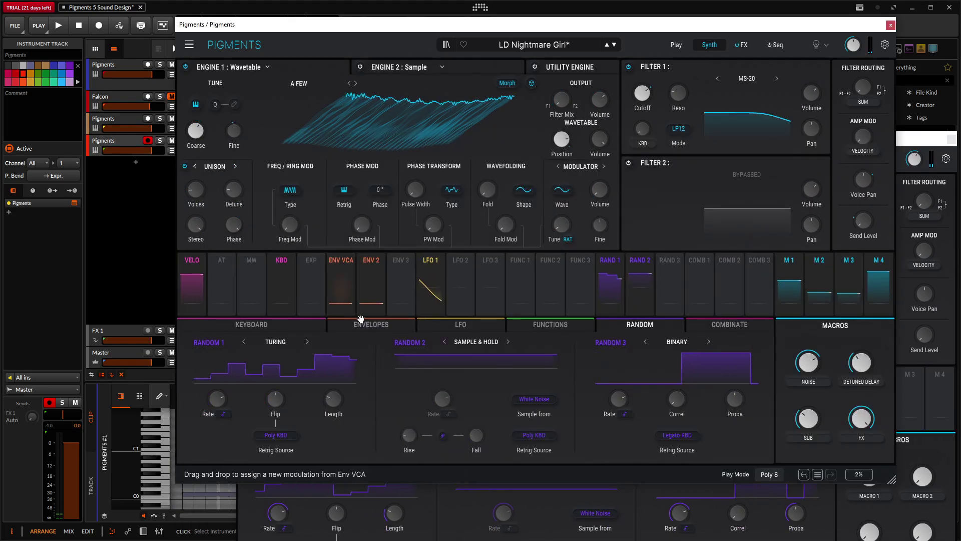
click(371, 325)
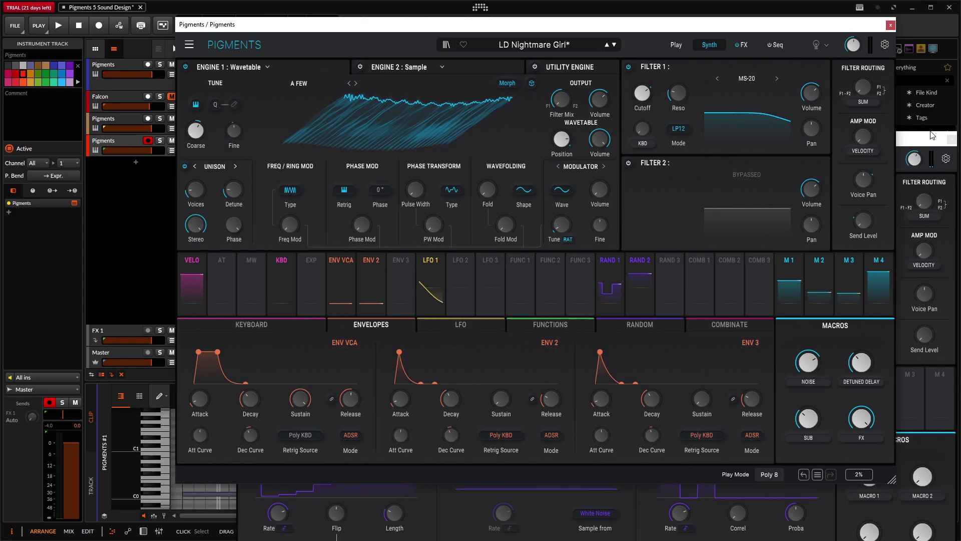
drag(928, 138, 869, 77)
click(415, 380)
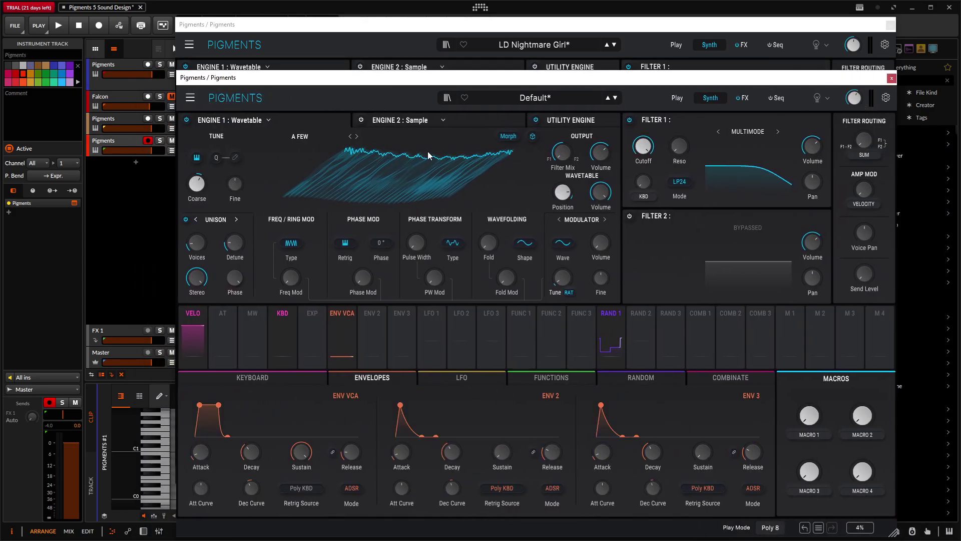
drag(310, 79, 371, 61)
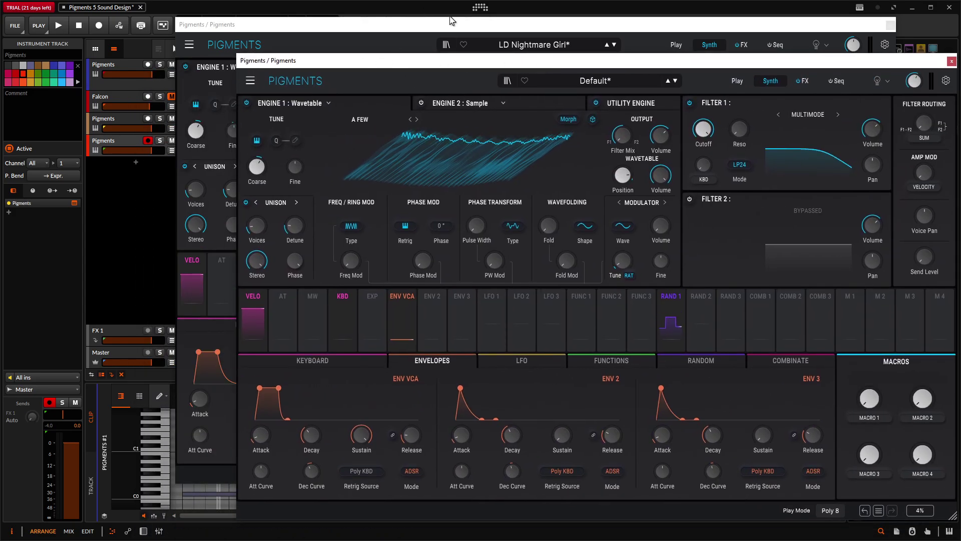
drag(448, 24, 313, 17)
drag(778, 68, 785, 53)
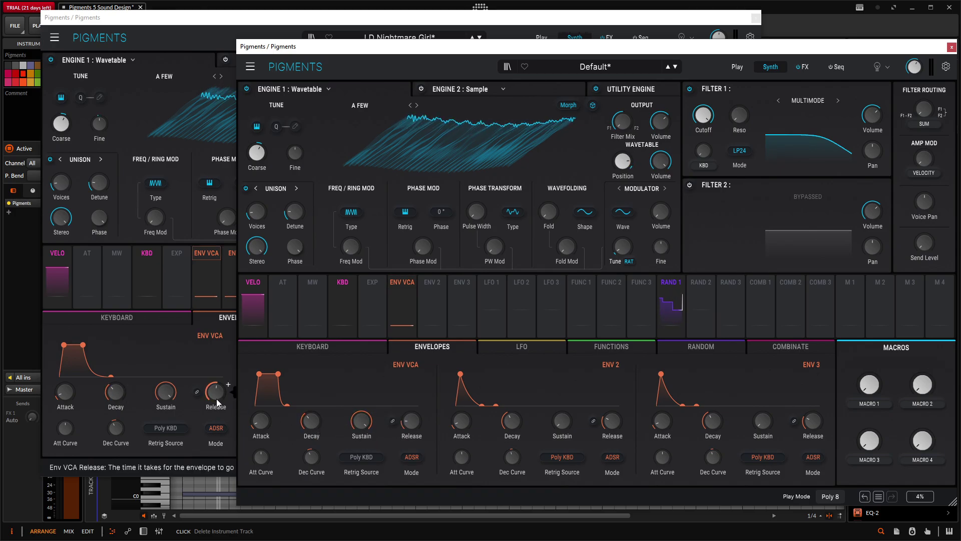
- Lengthen the Env VCA release in the Default preset to match LD Nightmare Girl
drag(330, 46, 380, 52)
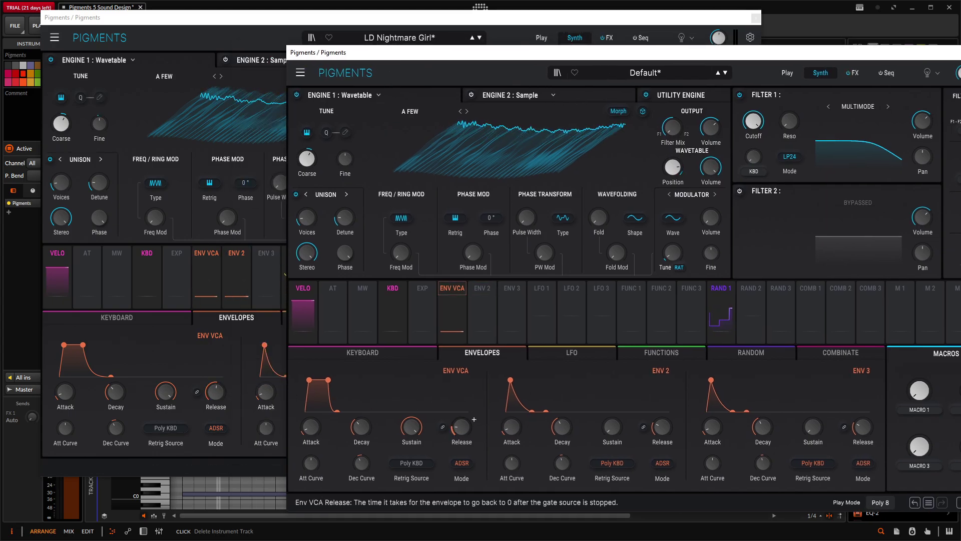
mouse_move(474, 420)
scroll(474, 420, up, 3)
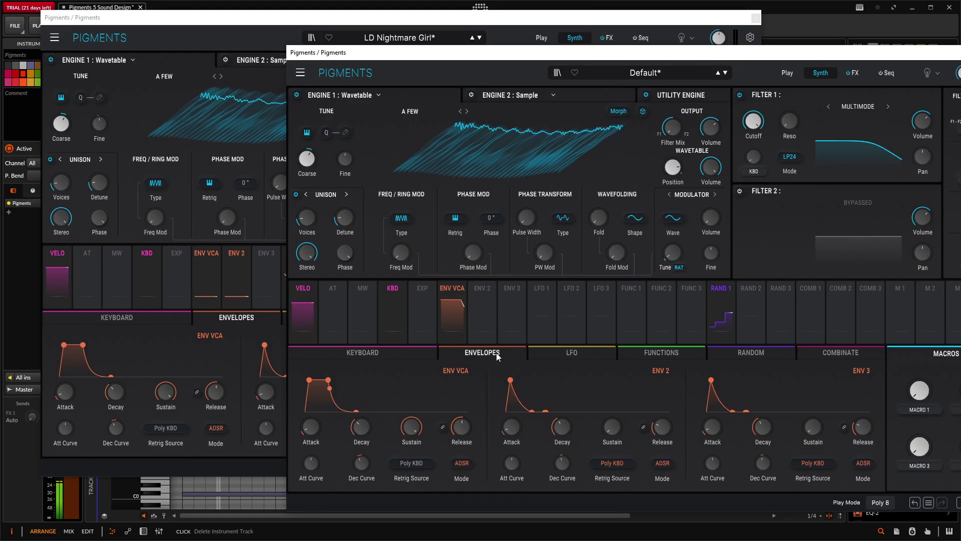
- Change Default's Filter 1 to MS-20 with LP12 mode and assign Env 2 to modulate its cutoff, as in LD Nightmare Girl
drag(613, 54, 409, 163)
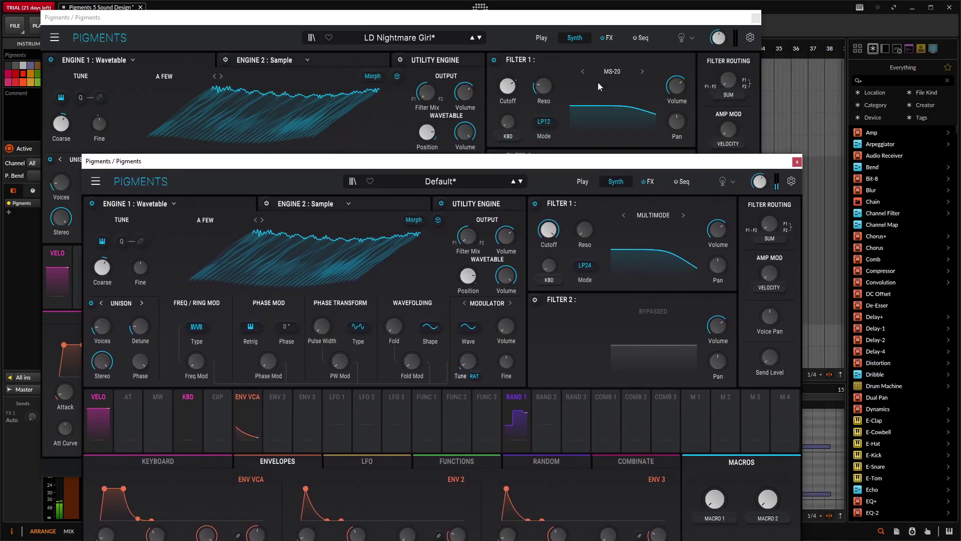
click(682, 214)
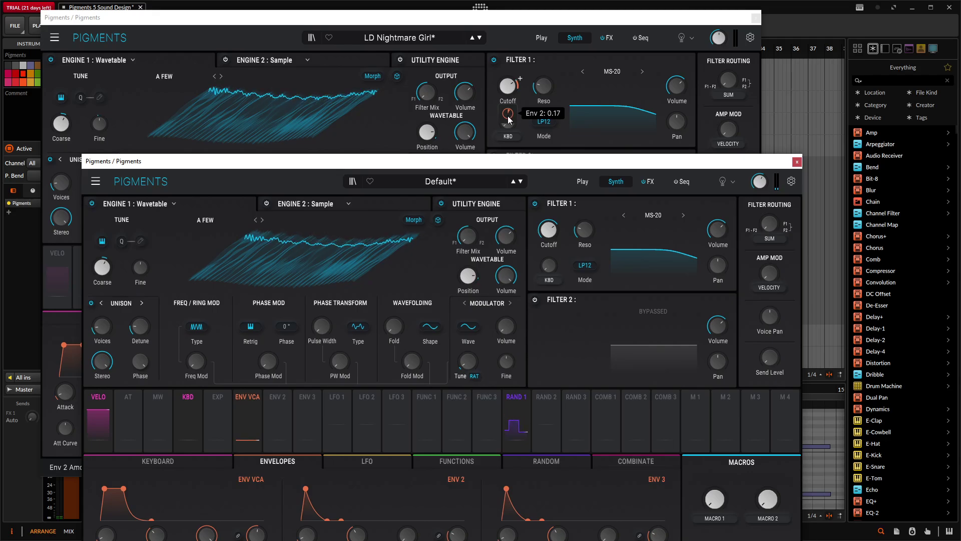
click(546, 144)
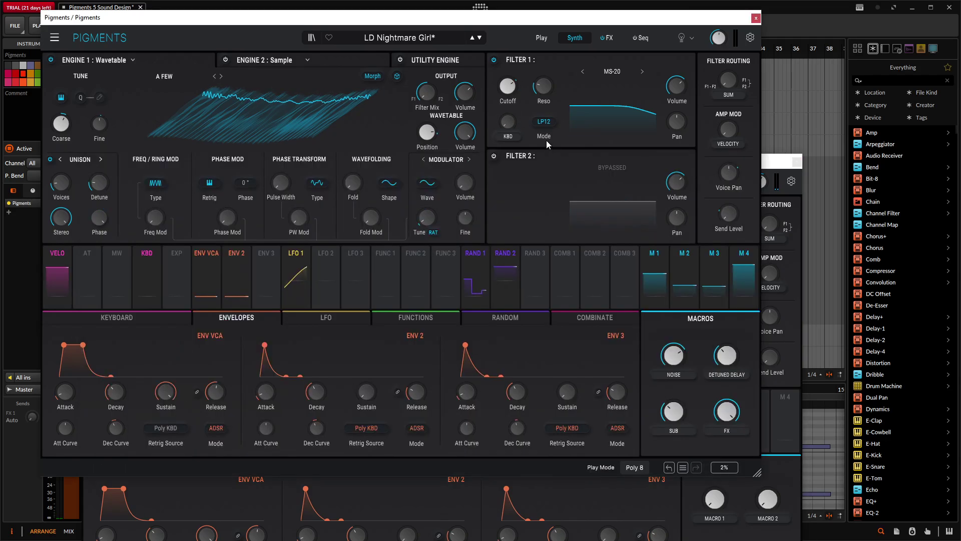
click(767, 163)
drag(688, 166, 697, 135)
drag(293, 397, 553, 214)
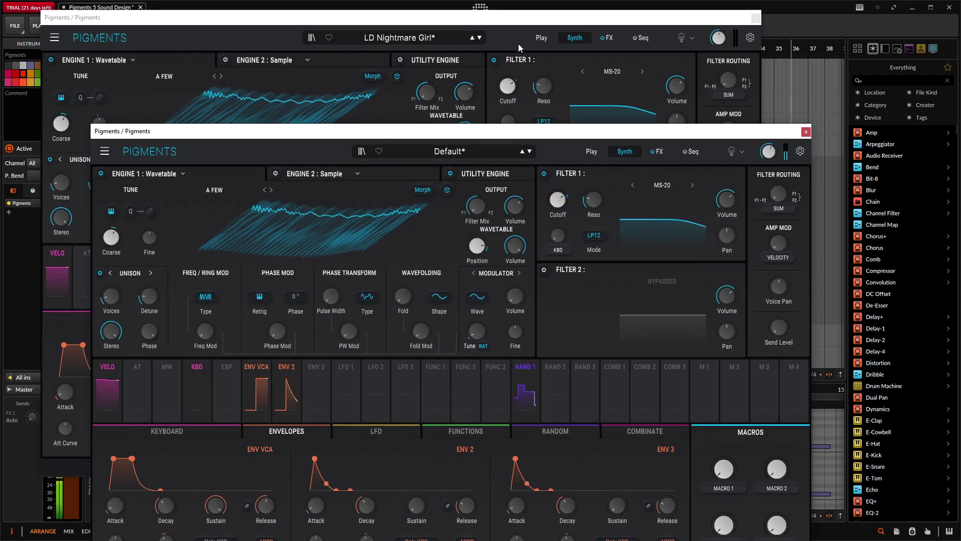
- Compare Env 2 and the Filter 1 settings of both presets with their windows side by side
click(508, 106)
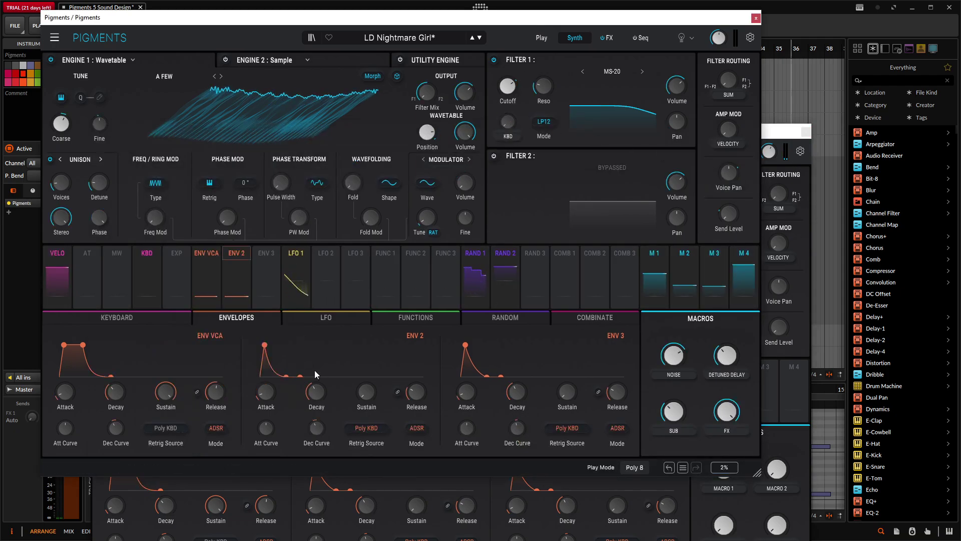
click(802, 445)
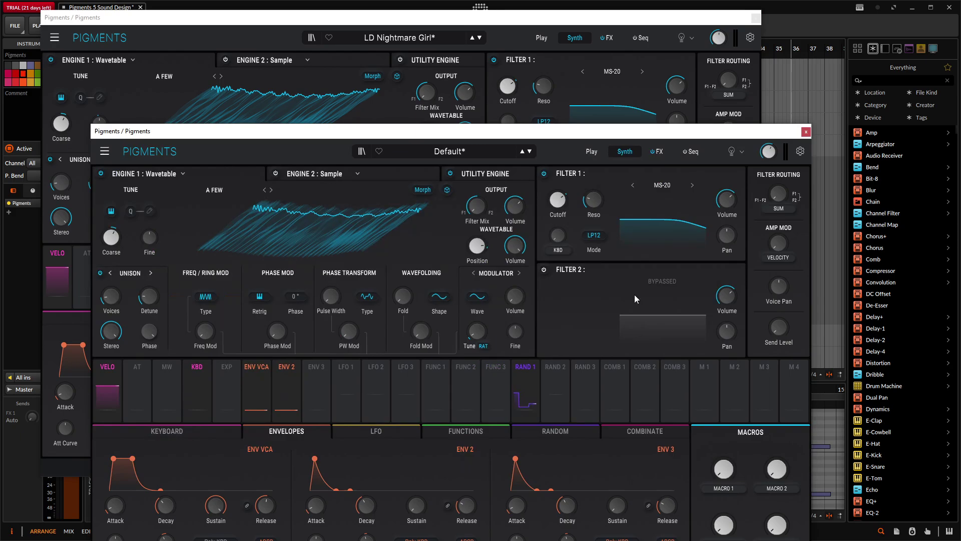
click(500, 23)
drag(500, 23, 283, 17)
drag(569, 134, 714, 74)
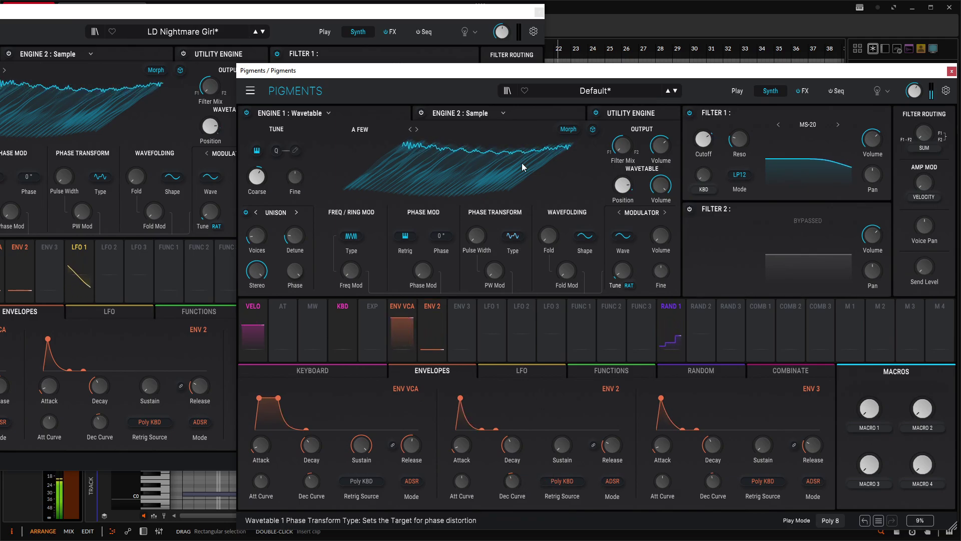
- Alternate between the two Pigments tracks to compare their sound, and inspect the tuning modulation on LD Nightmare Girl's Engine 1
drag(417, 12, 796, 11)
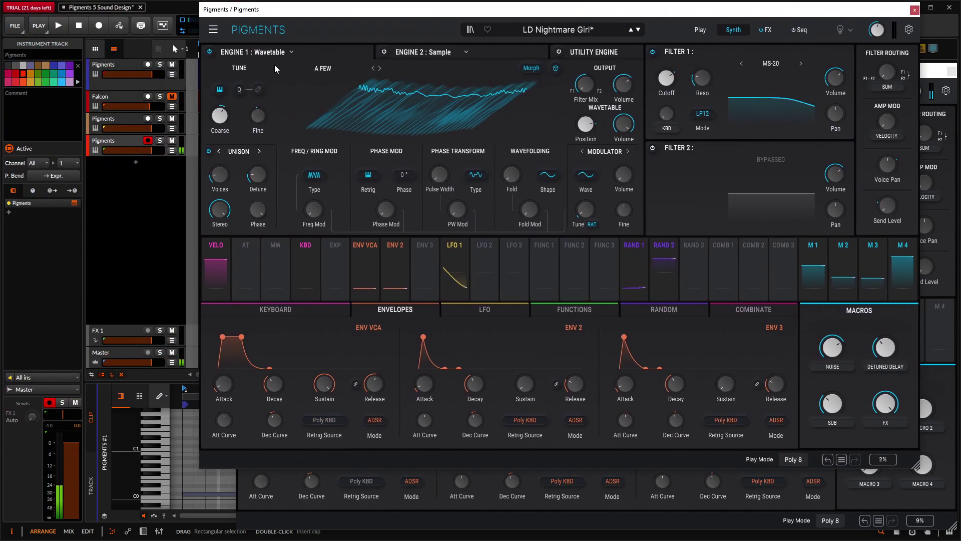
click(126, 125)
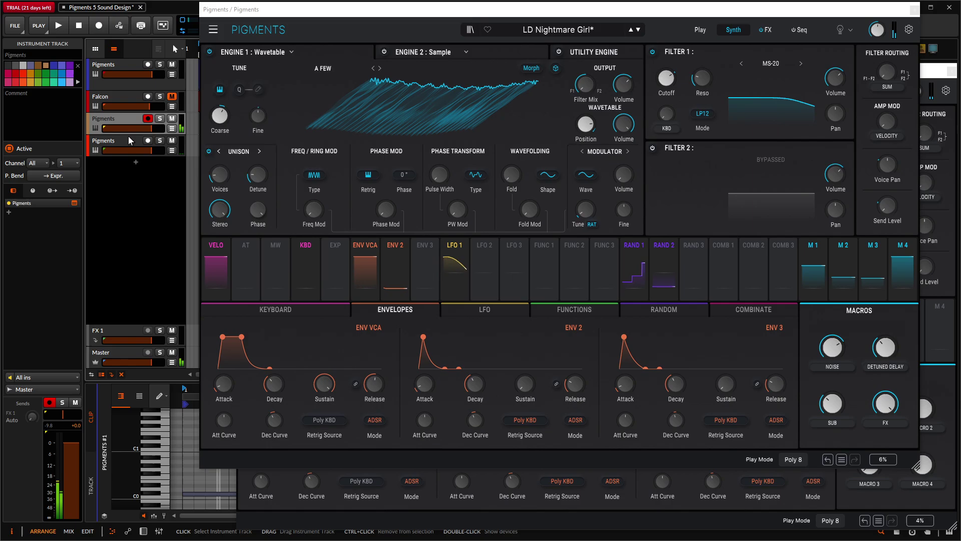
click(131, 141)
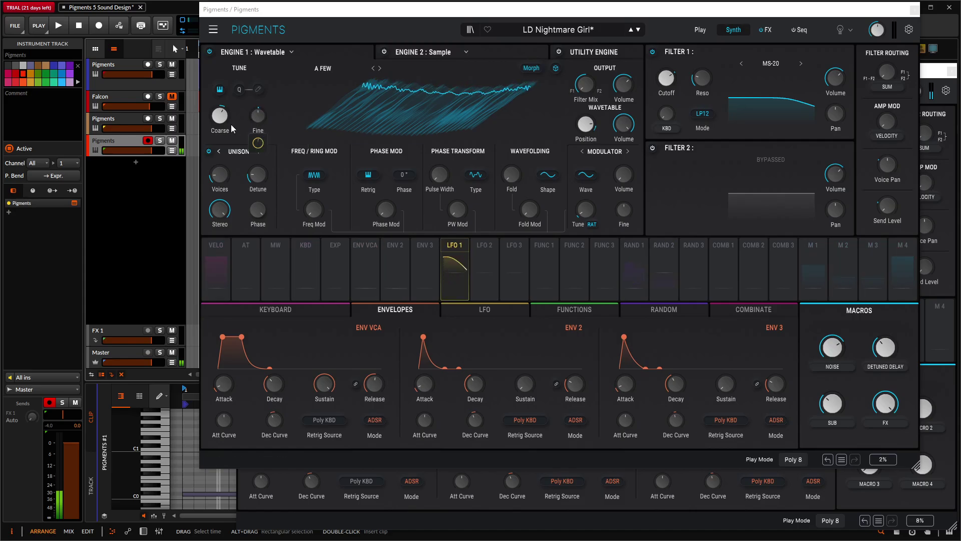
click(131, 123)
click(133, 141)
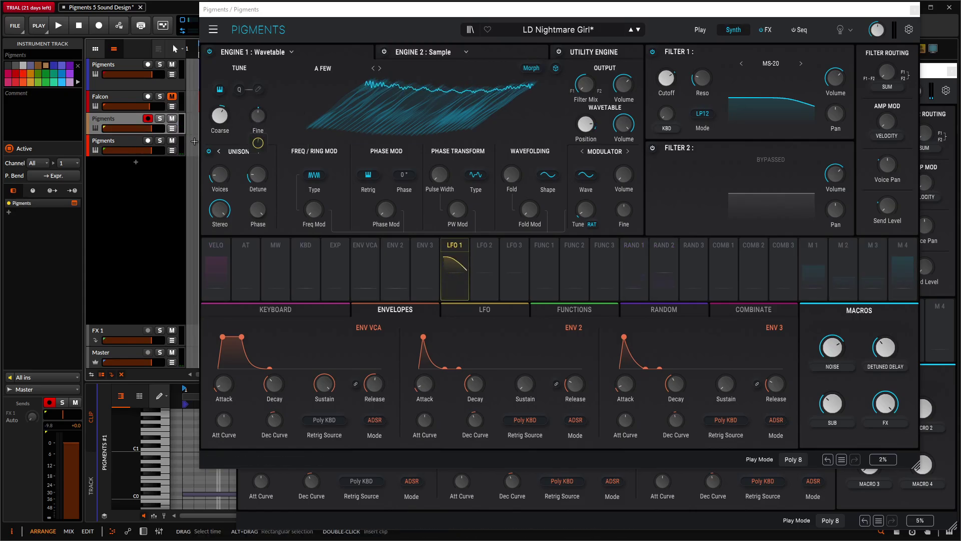
- Assign LFO 1 to Engine 1's Fine tuning in the Default preset, and check the matching modulation in LD Nightmare Girl
drag(547, 12, 433, 39)
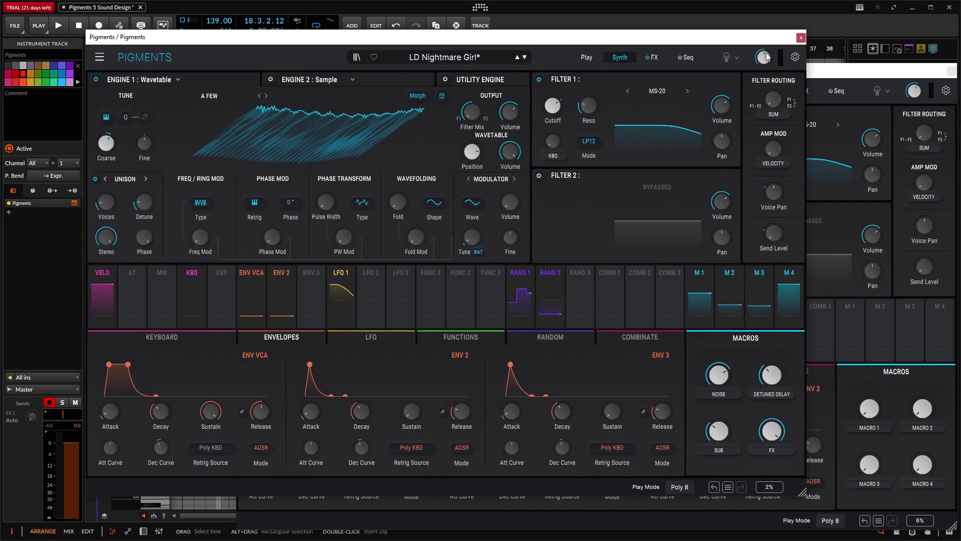
drag(838, 73, 838, 75)
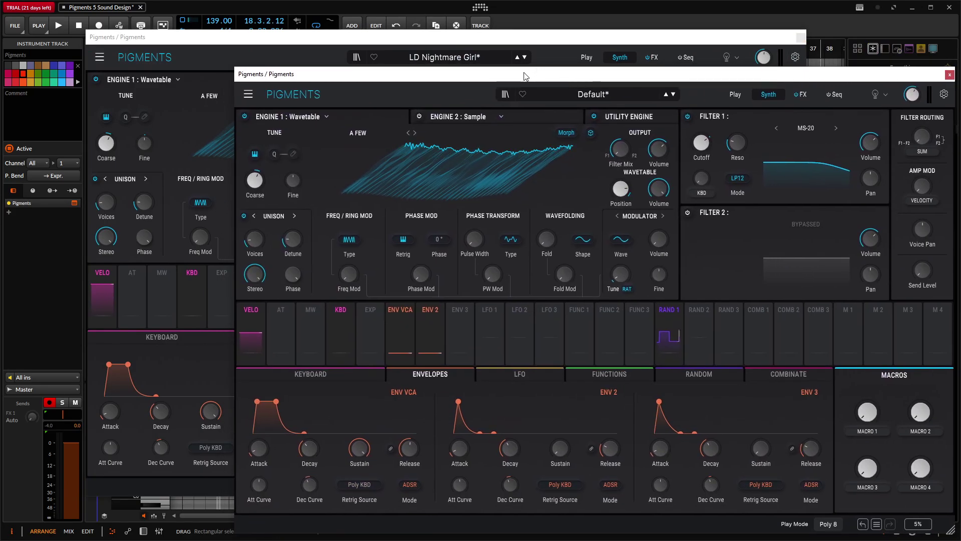
mouse_move(144, 141)
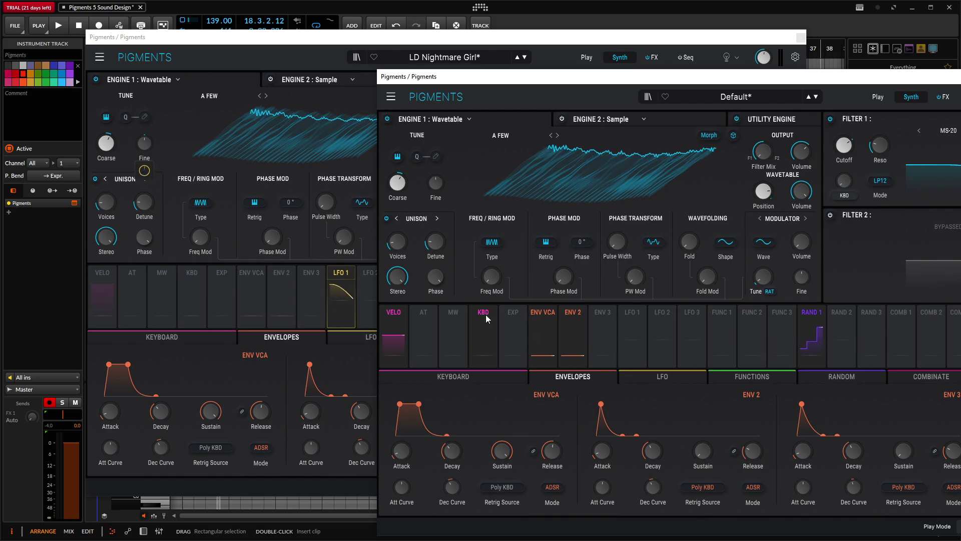
drag(634, 350, 436, 182)
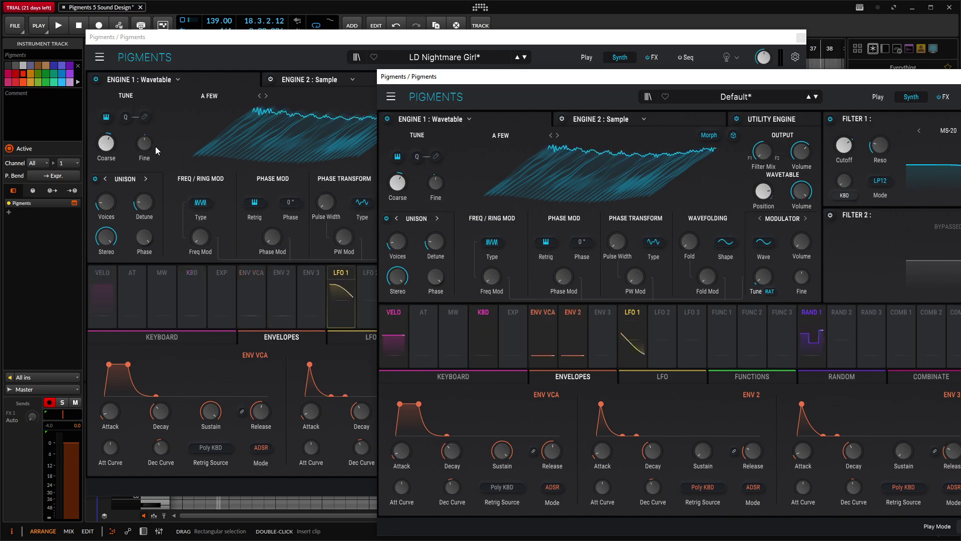
mouse_move(148, 149)
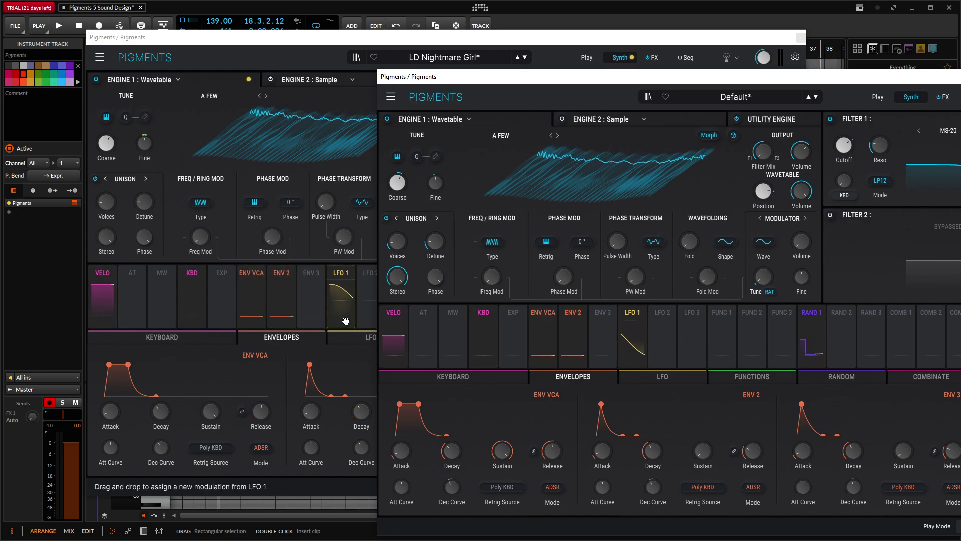
- Compare LFO 1's rate and retrigger source in LD Nightmare Girl with those of the Default preset
click(352, 344)
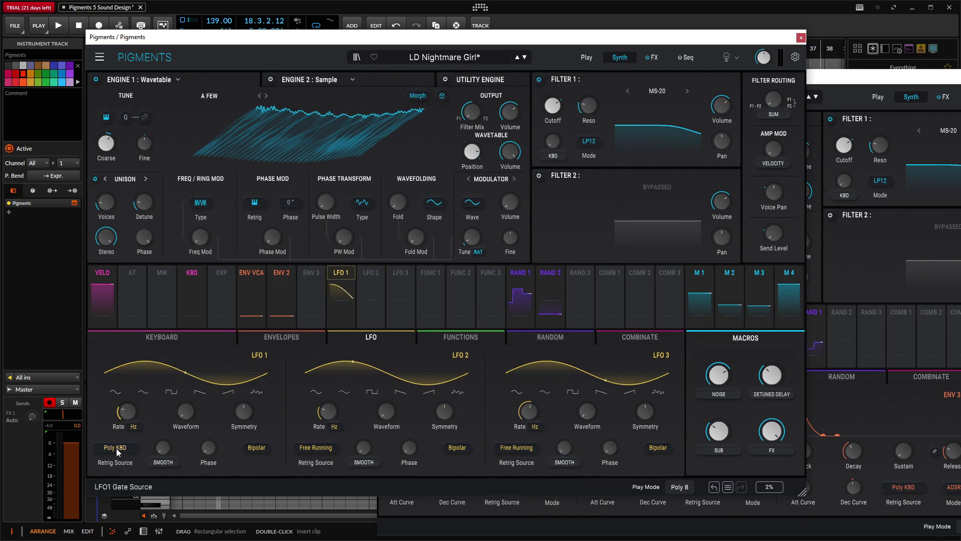
mouse_move(127, 412)
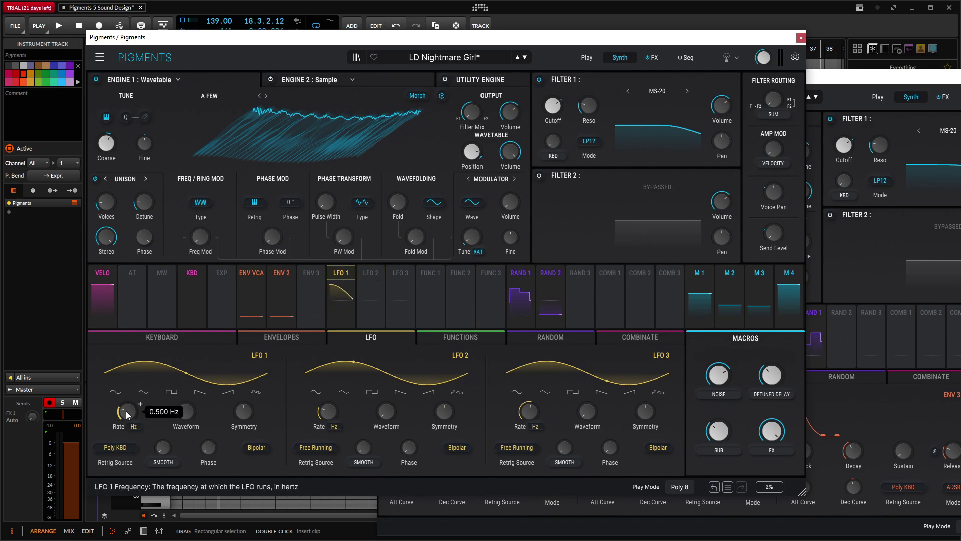
click(882, 79)
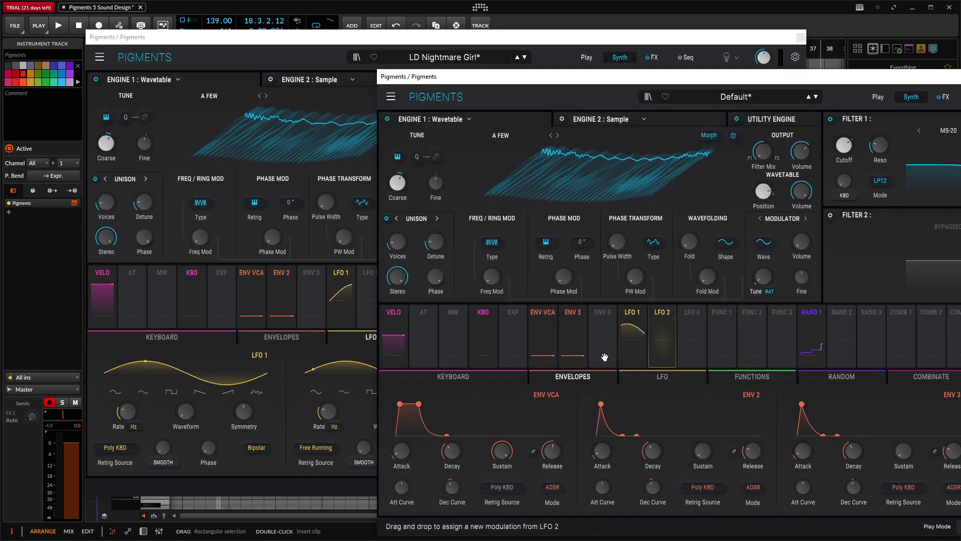
click(645, 373)
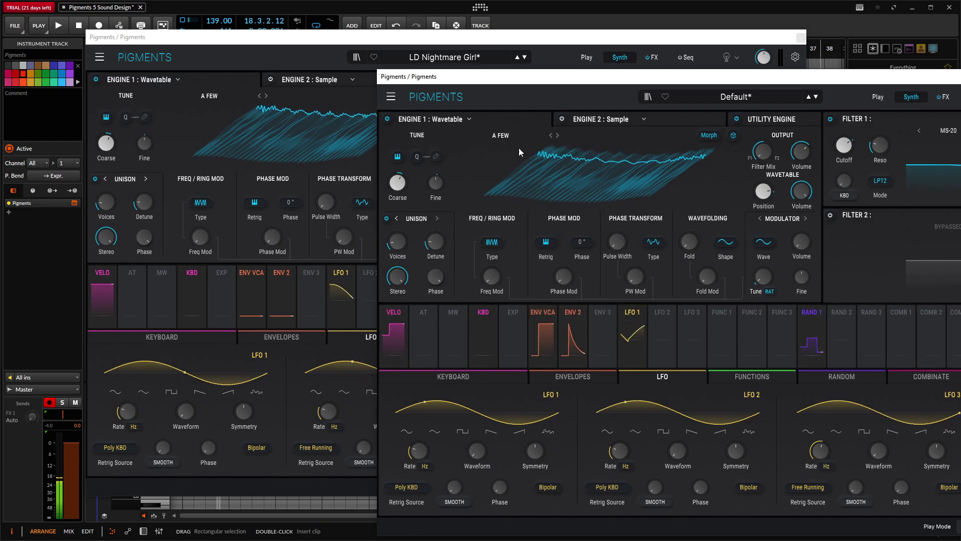
drag(245, 43, 323, 39)
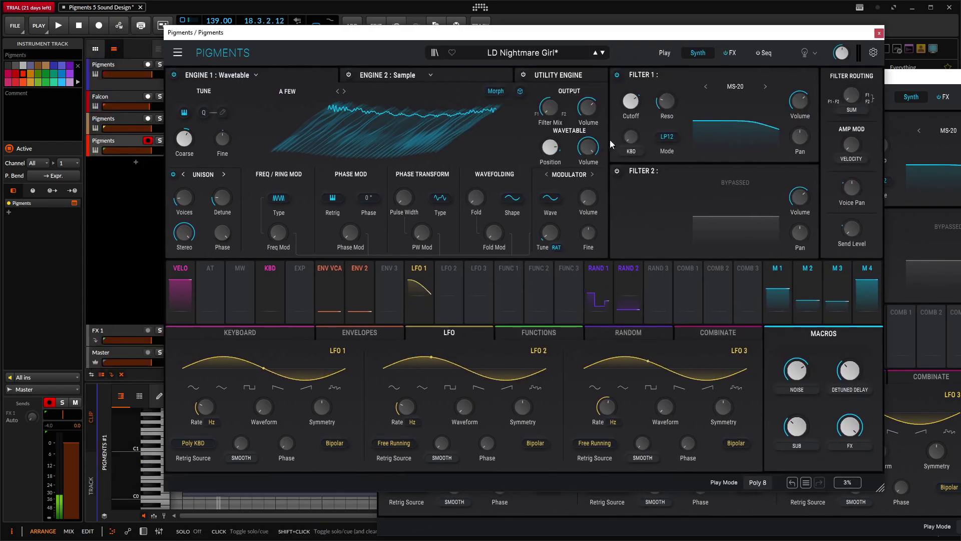
click(920, 81)
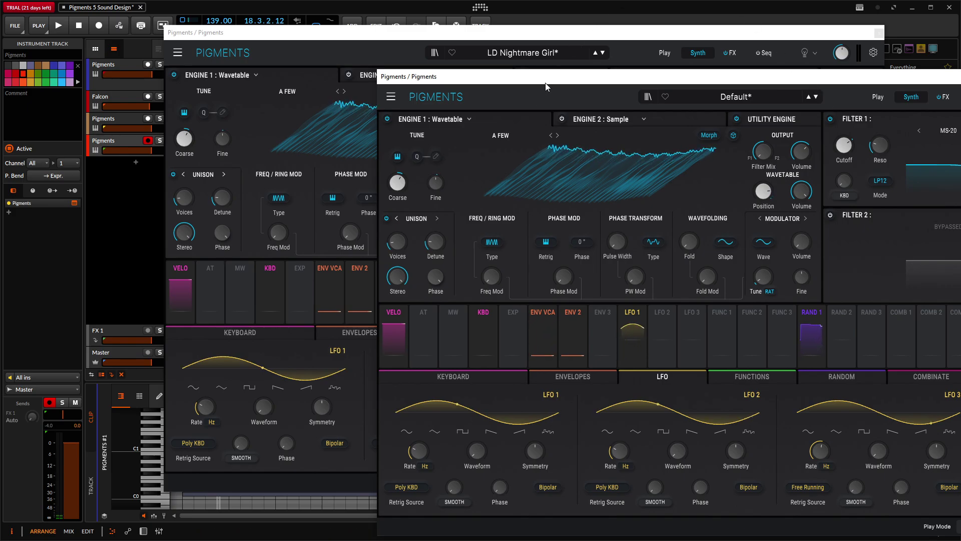
- Turn off Engine 1 and turn on the Engine 2 sample engine in LD Nightmare Girl, and select its track to audition it
drag(547, 87, 514, 87)
click(323, 35)
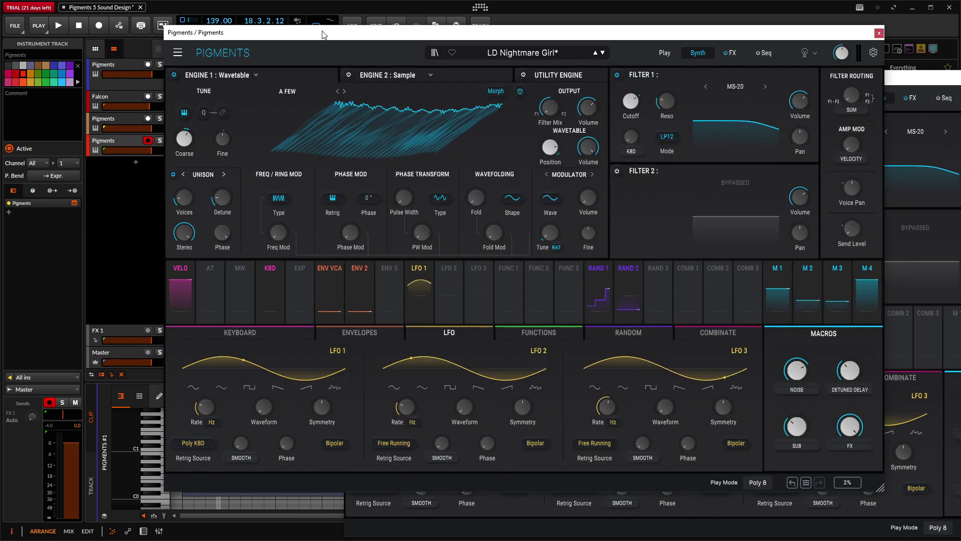
click(174, 75)
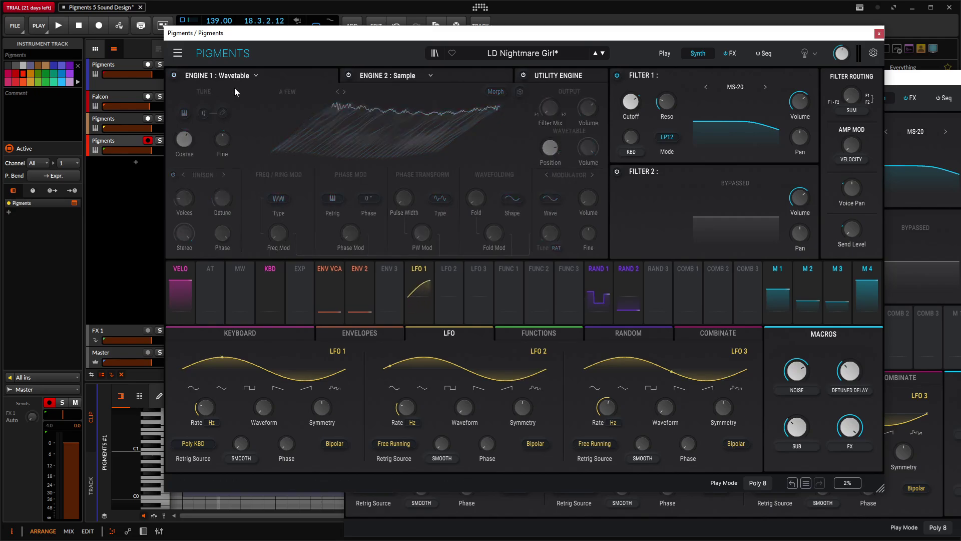
click(440, 78)
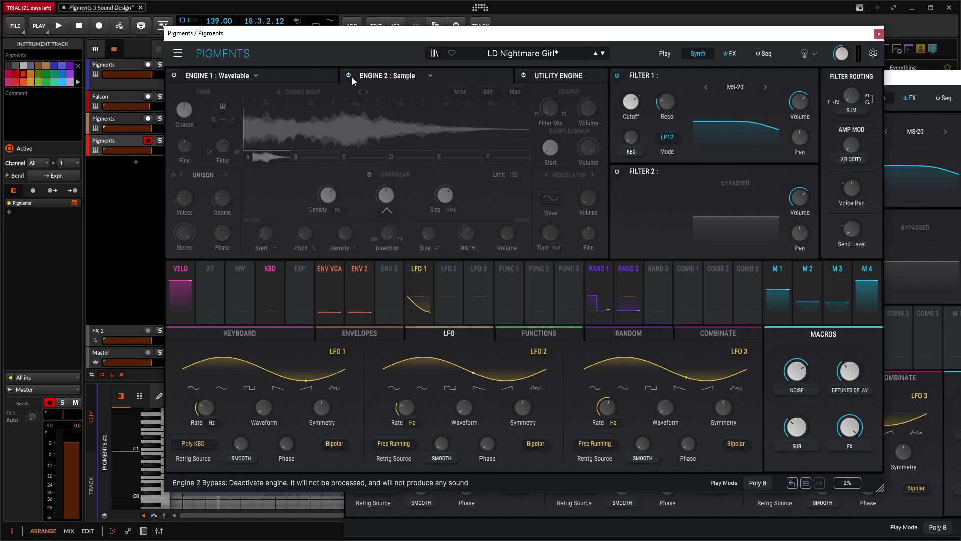
click(134, 125)
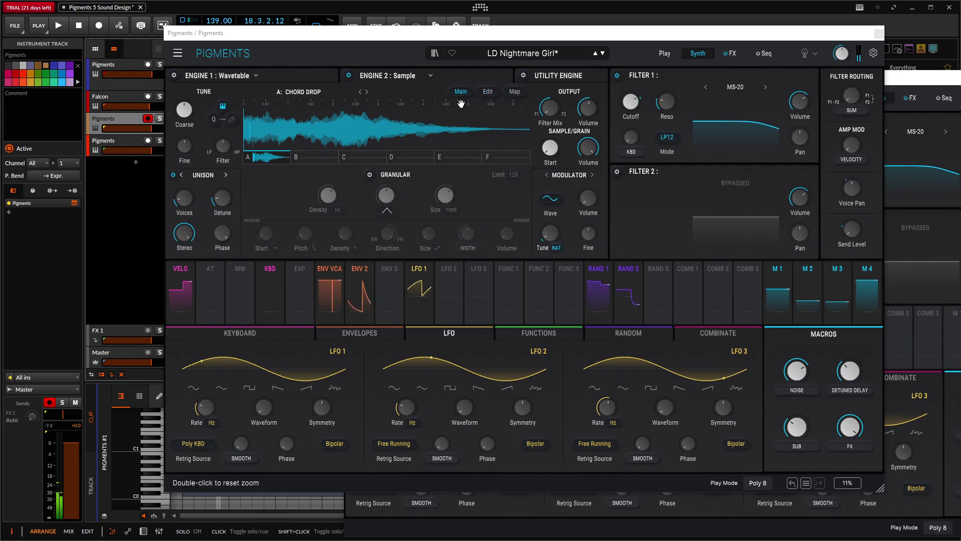
- Look up the category of the Chord Drop sample in LD Nightmare Girl's Engine 2, and return to the Default preset's track
click(302, 93)
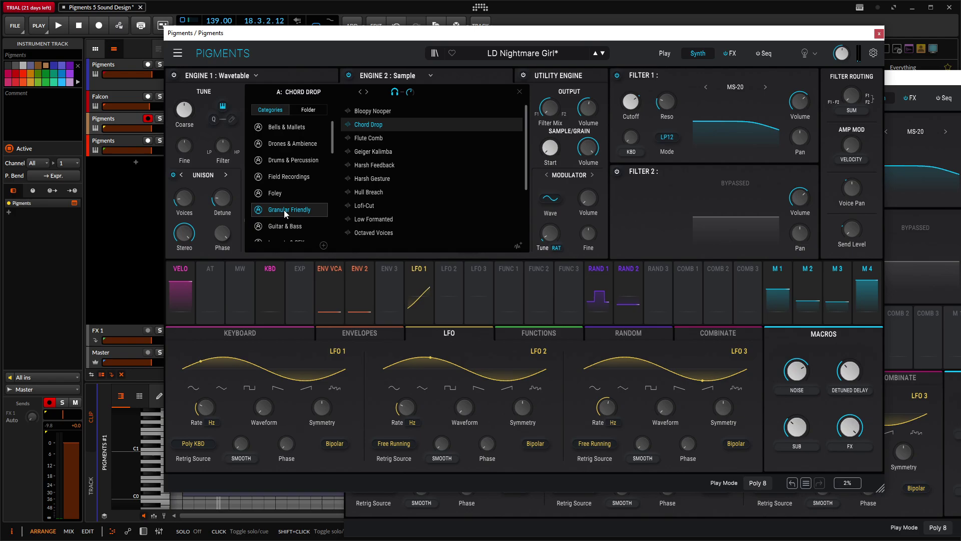
click(520, 92)
click(122, 144)
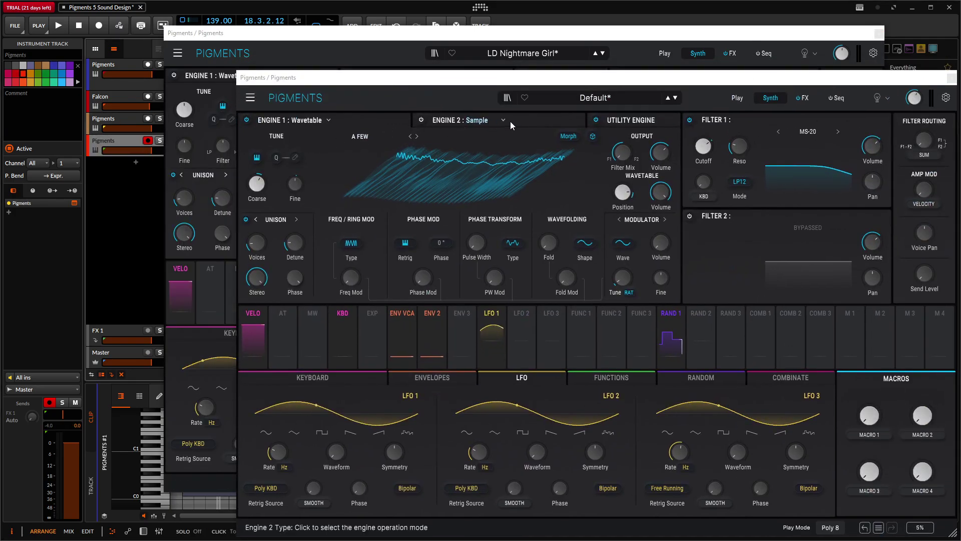
- Turn off Engine 1 and turn on the Engine 2 sample engine in the Default preset
click(247, 119)
click(512, 121)
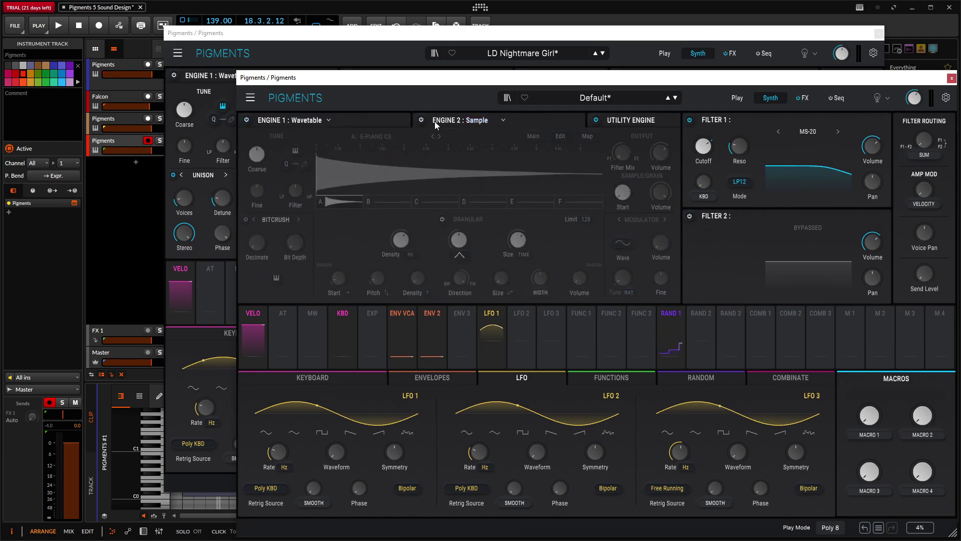
click(420, 120)
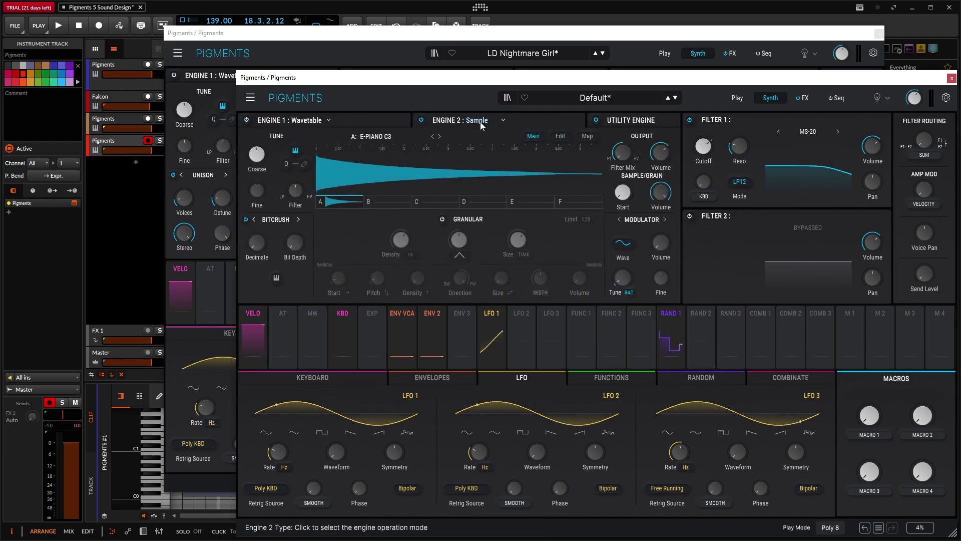
- Browse the samples for the Default preset's Engine 2, and check which category holds Chord Drop in LD Nightmare Girl
click(377, 138)
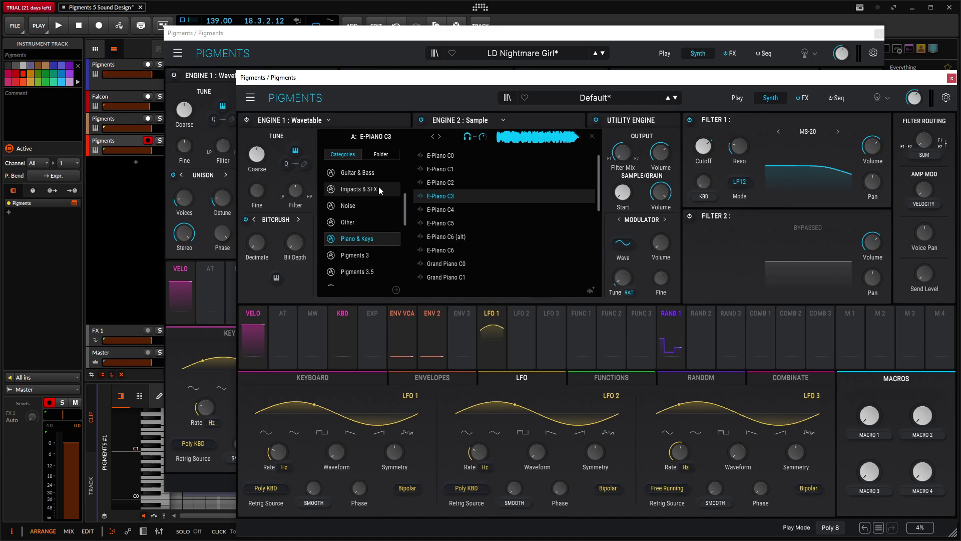
scroll(375, 202, down, 3)
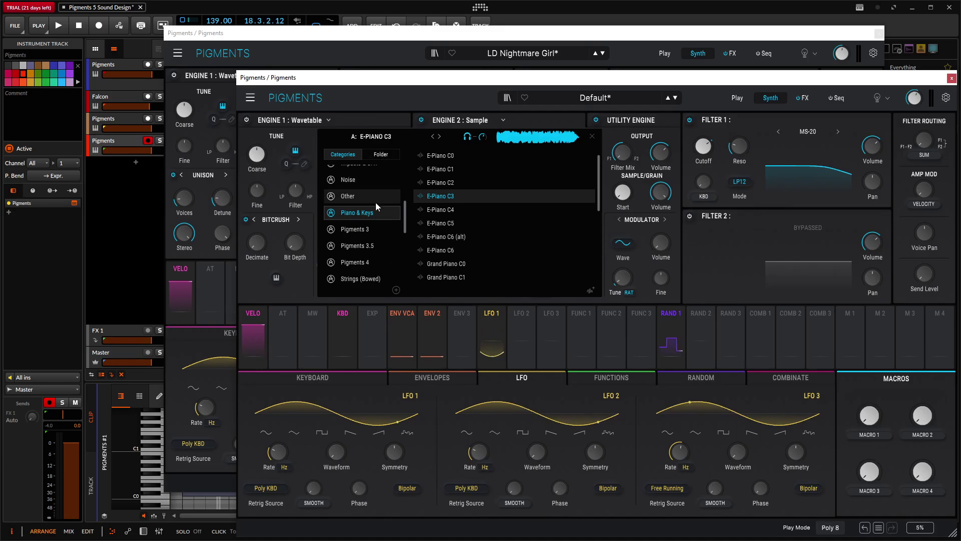
click(321, 43)
click(307, 92)
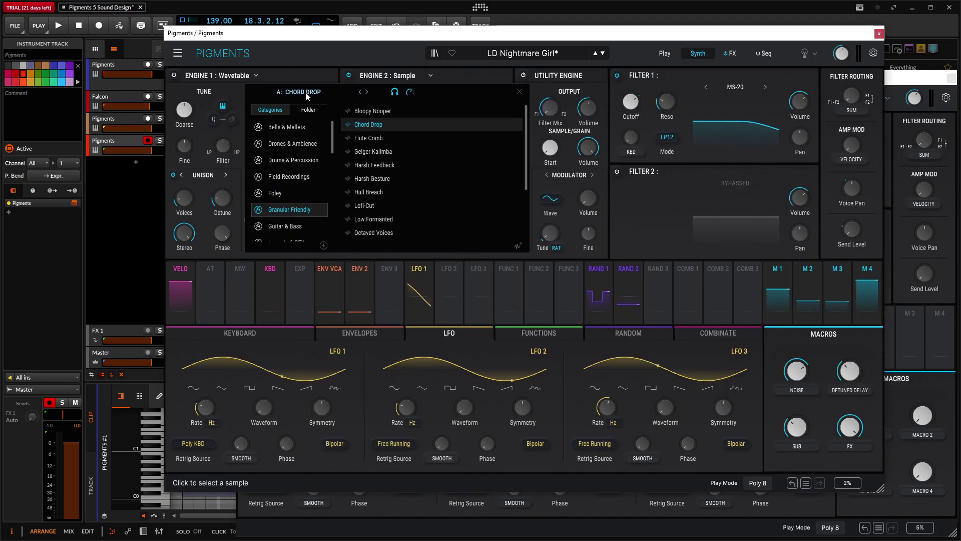
click(519, 91)
click(912, 78)
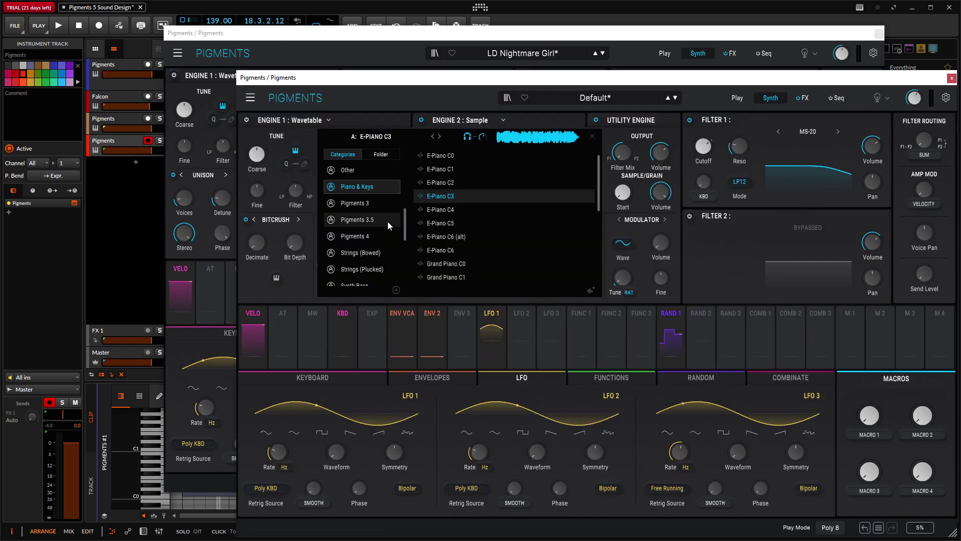
- Load the Chord Drop sample from the Granular Friendly category into Engine 2 of the Default preset
scroll(389, 223, down, 3)
scroll(368, 226, up, 8)
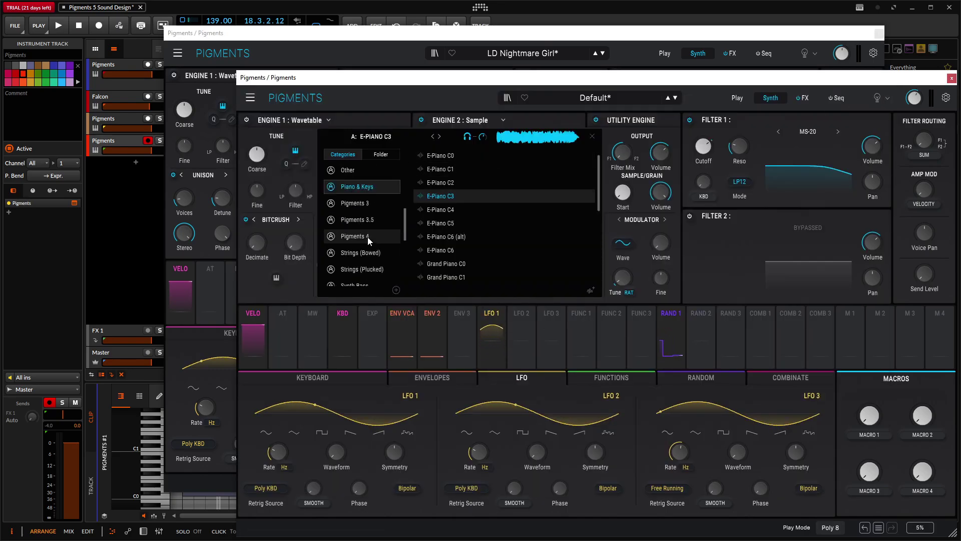
click(358, 200)
click(363, 182)
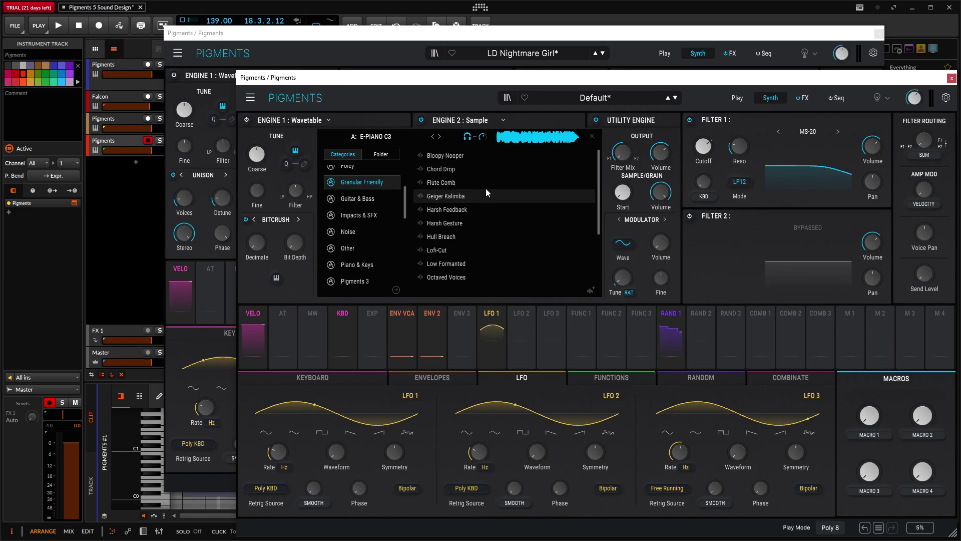
scroll(465, 167, up, 1)
drag(419, 79, 389, 79)
double_click(413, 168)
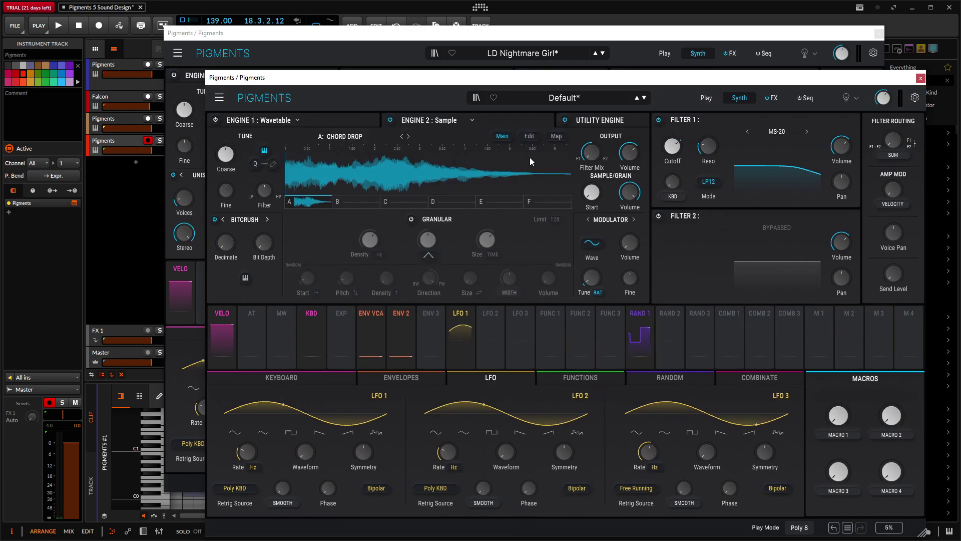
- Arrange both Pigments windows so their Engine 2 settings can be compared, and select LD Nightmare Girl's track to audition its sample
drag(422, 82, 418, 235)
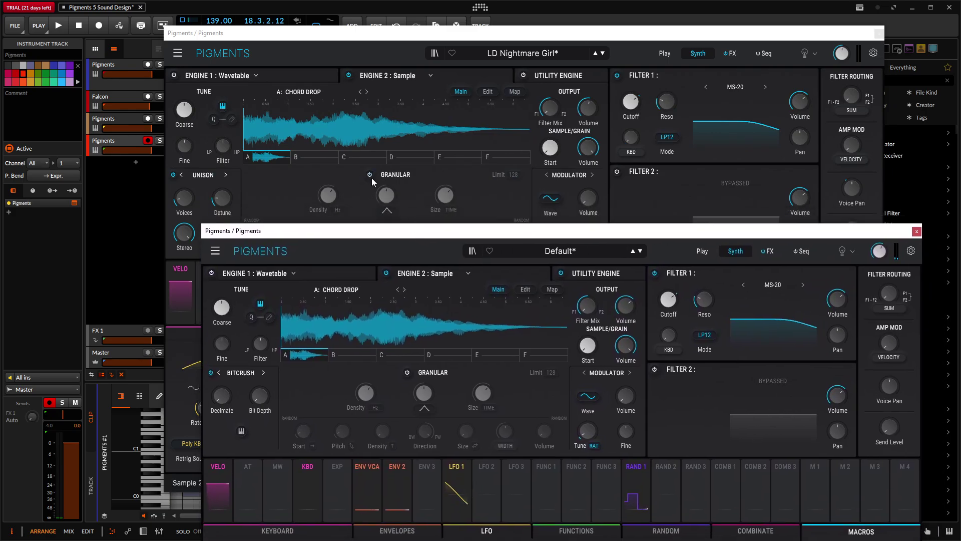
click(386, 48)
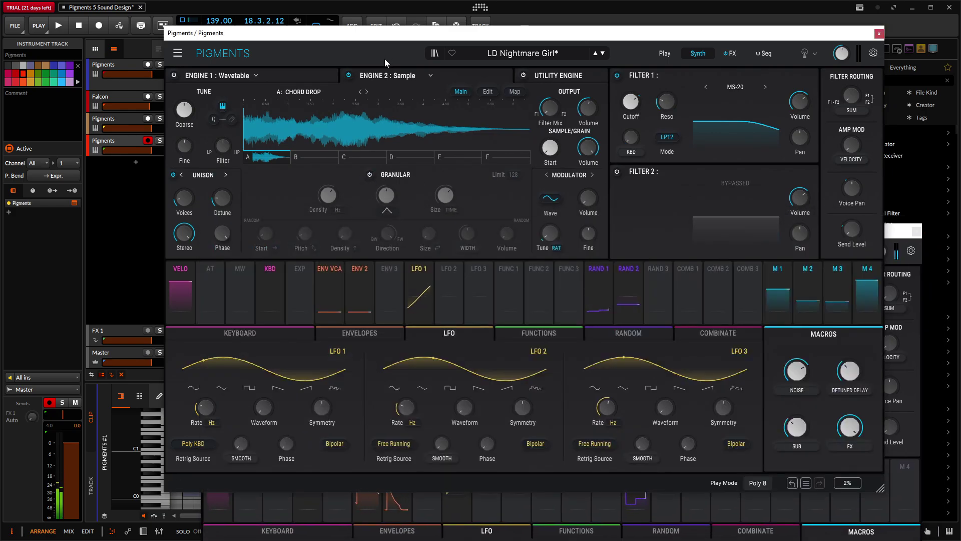
click(136, 125)
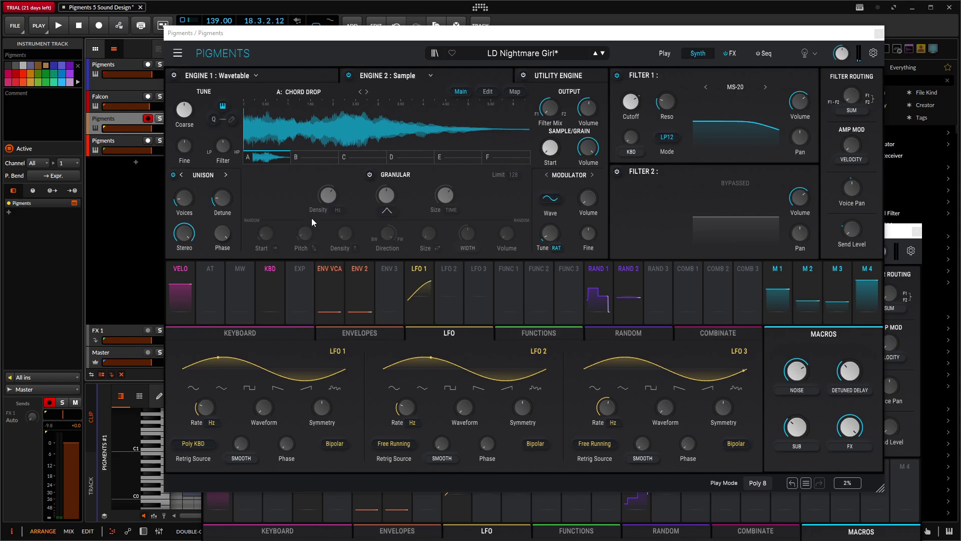
- Change the Default preset's Engine 2 shaper mode from BitCrush to Unison
click(886, 232)
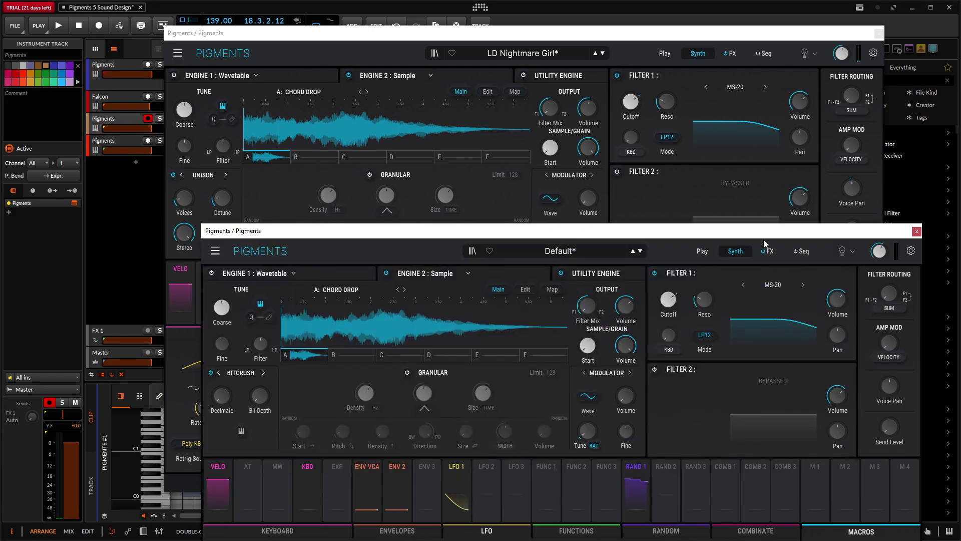
click(233, 373)
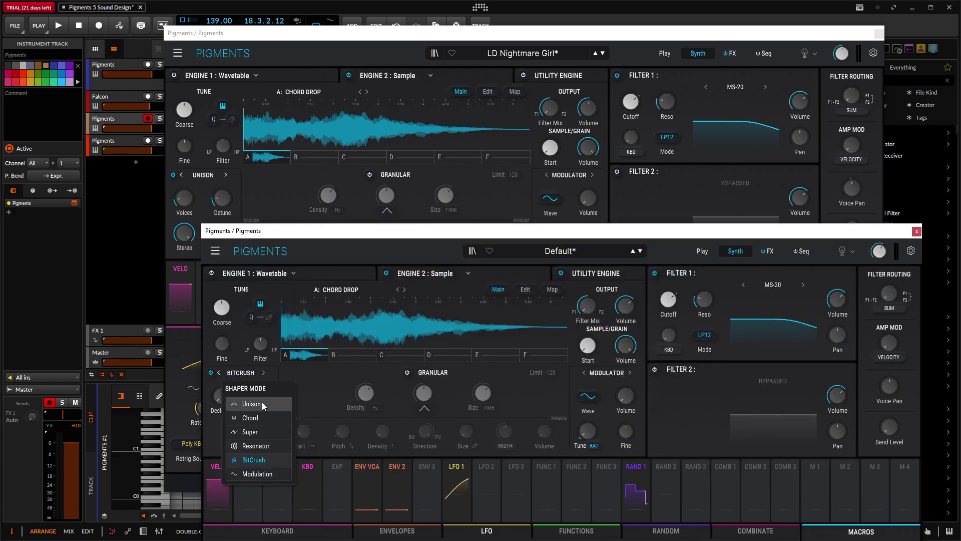
click(260, 403)
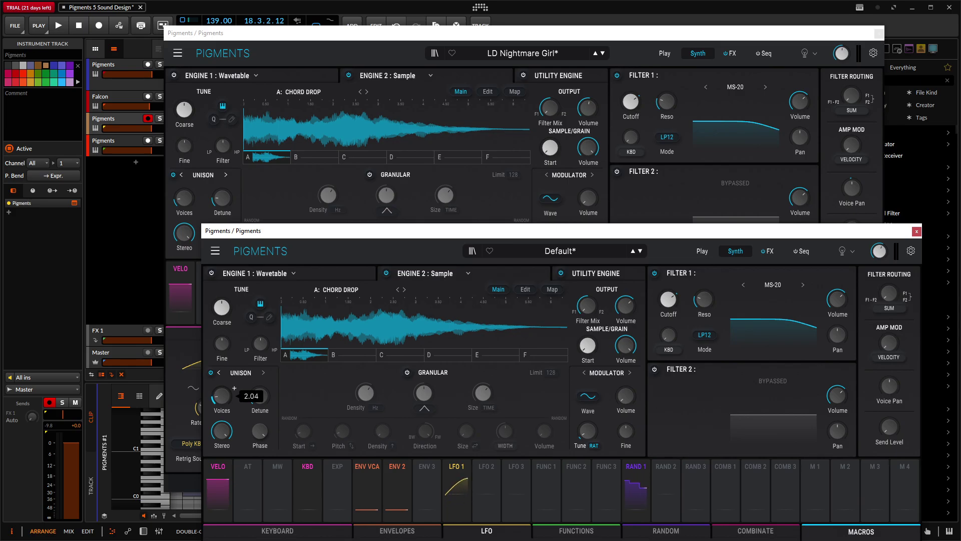
- Compare Engine 2's unison settings in both presets, and audition their two tracks alternately
click(524, 224)
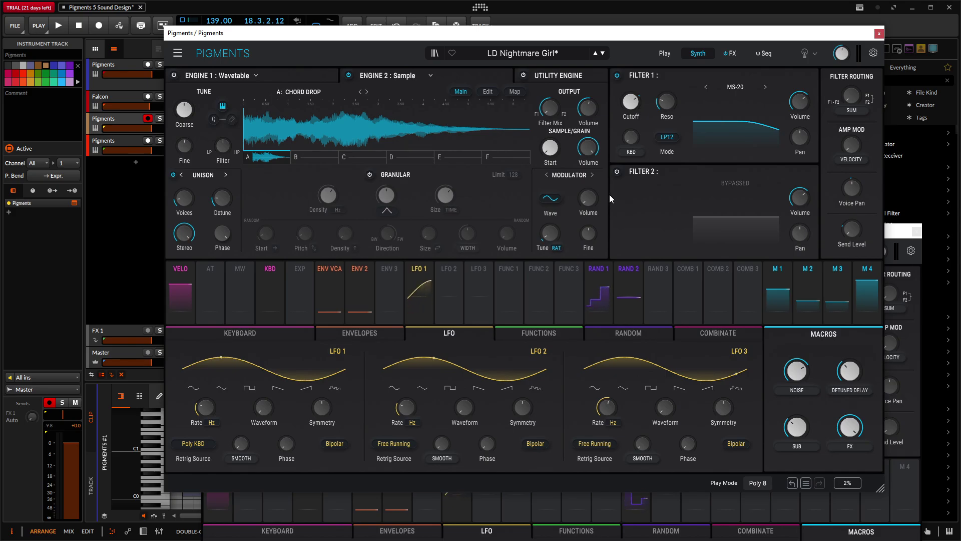
click(902, 231)
mouse_move(627, 305)
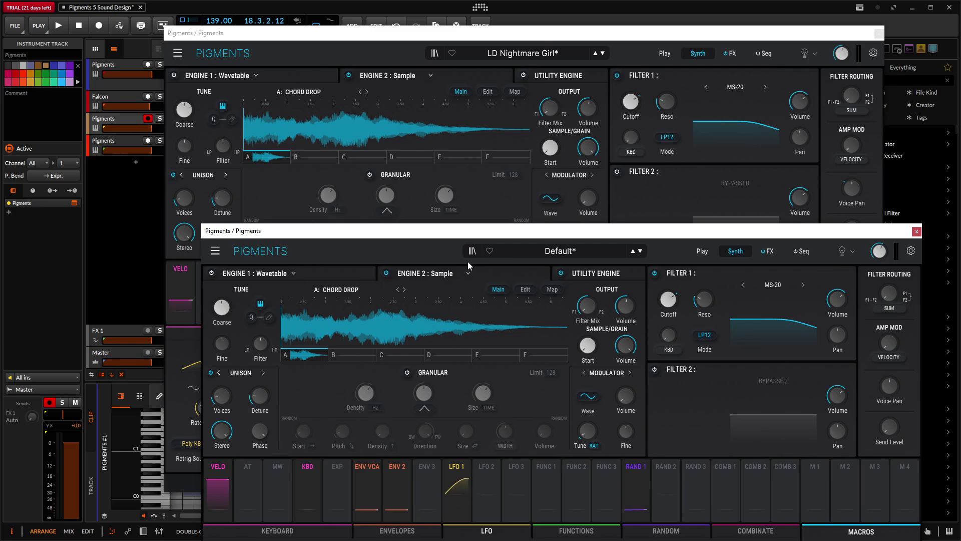
click(147, 141)
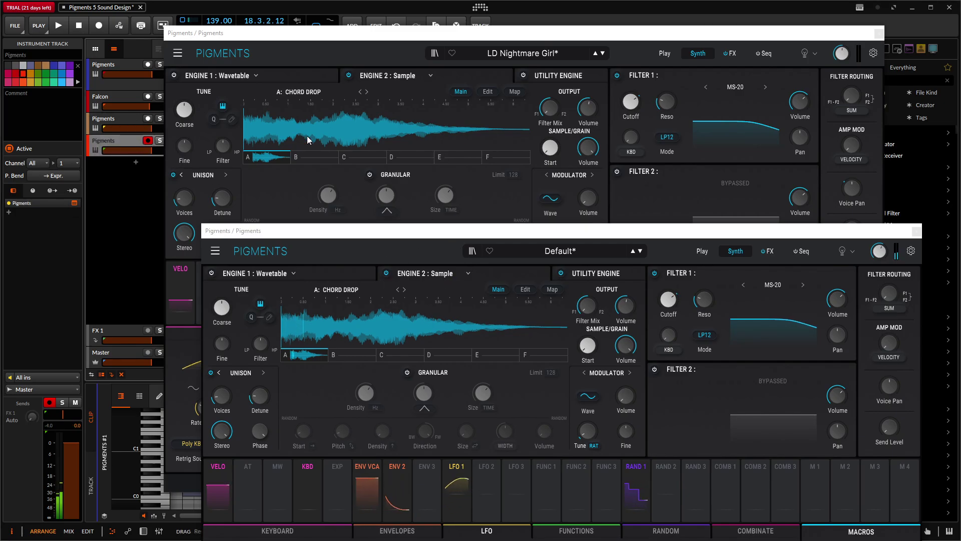
click(119, 117)
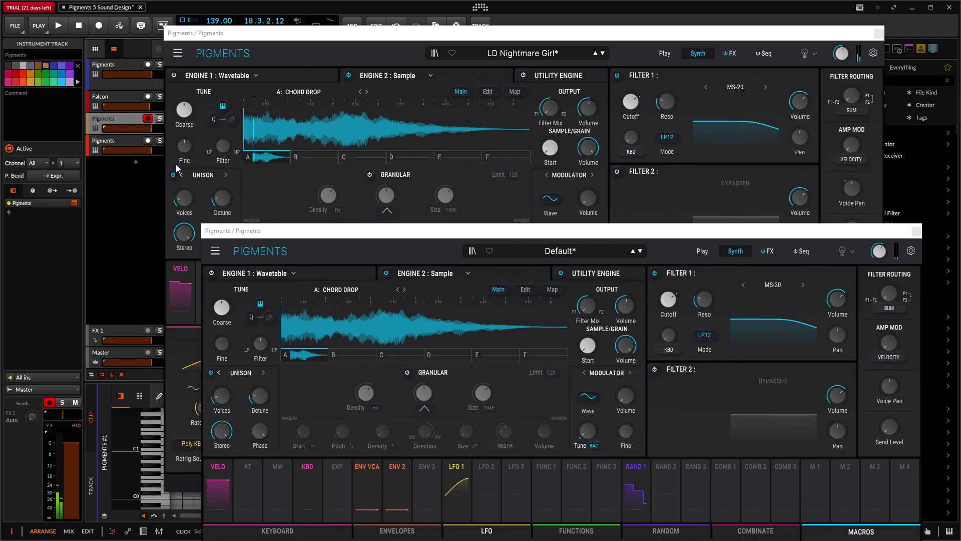
click(131, 144)
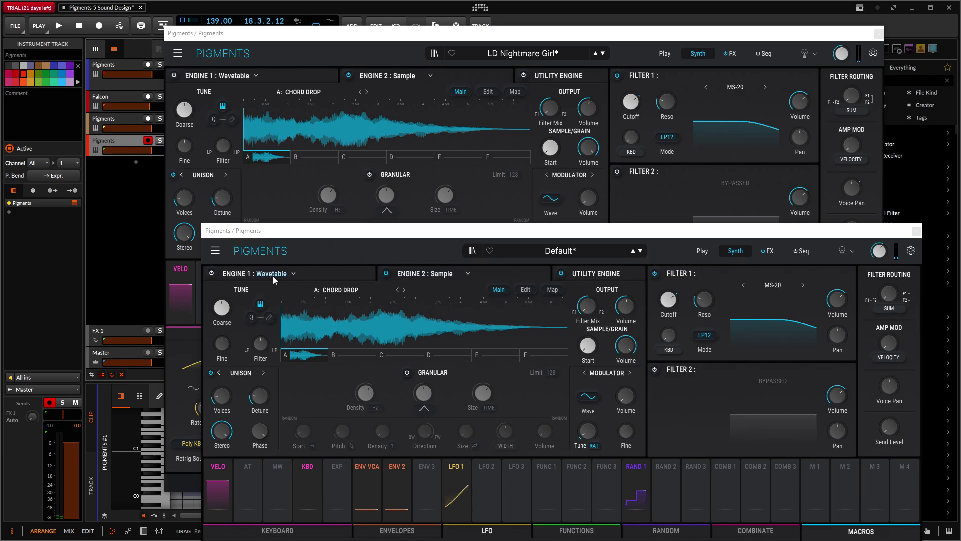
- Turn off Engine 2 in both presets, and turn on the Utility Engine in LD Nightmare Girl
click(386, 272)
click(584, 275)
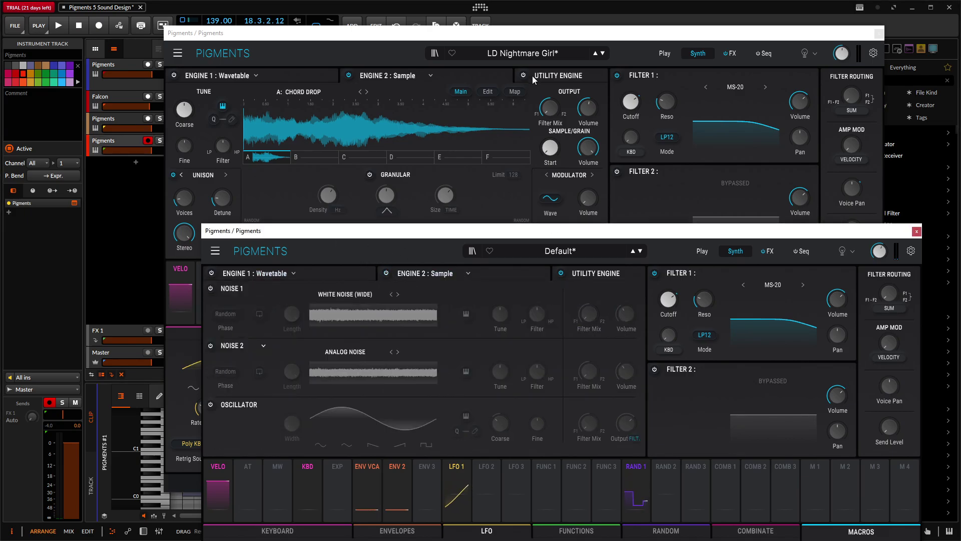
click(533, 76)
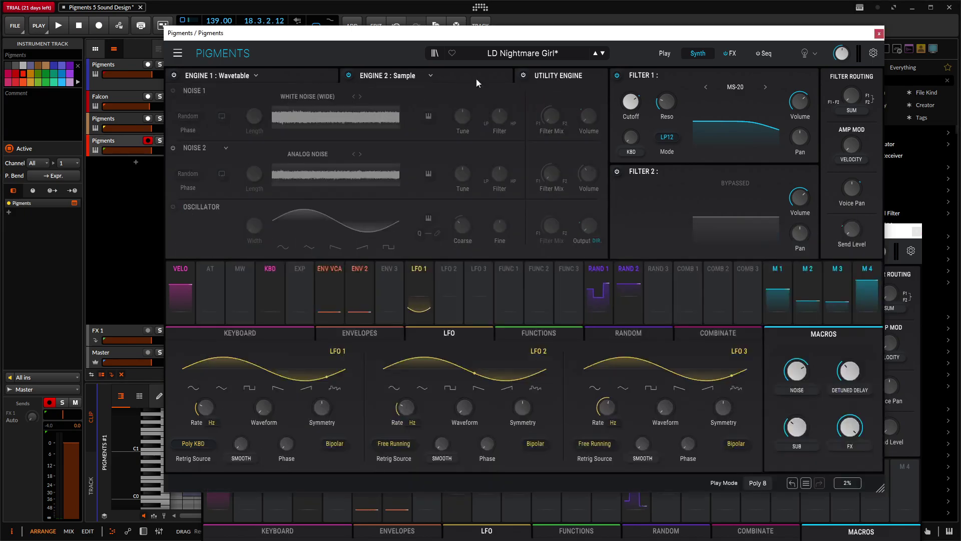
click(523, 75)
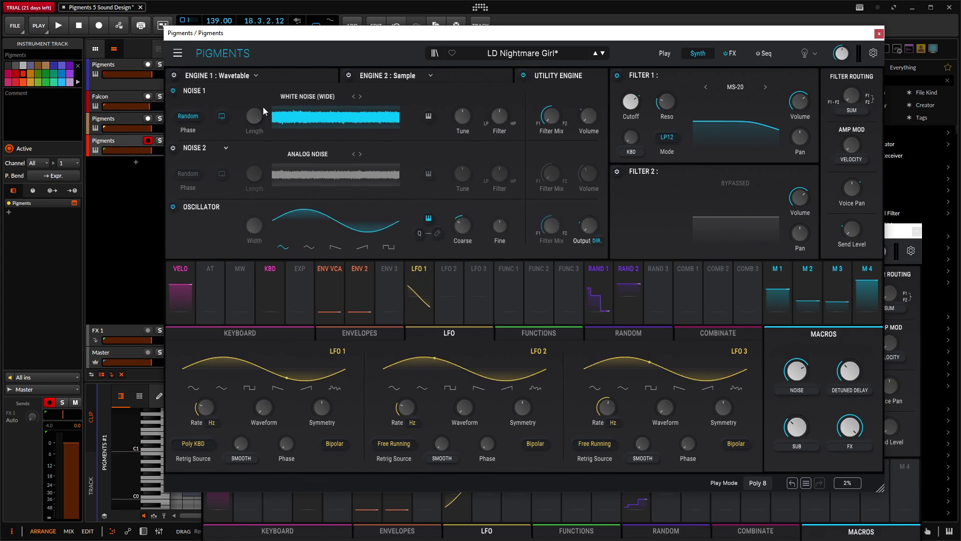
- Audition LD Nightmare Girl's Utility Engine and inspect the Macro 1 modulation amount on Noise 1's Volume
click(121, 114)
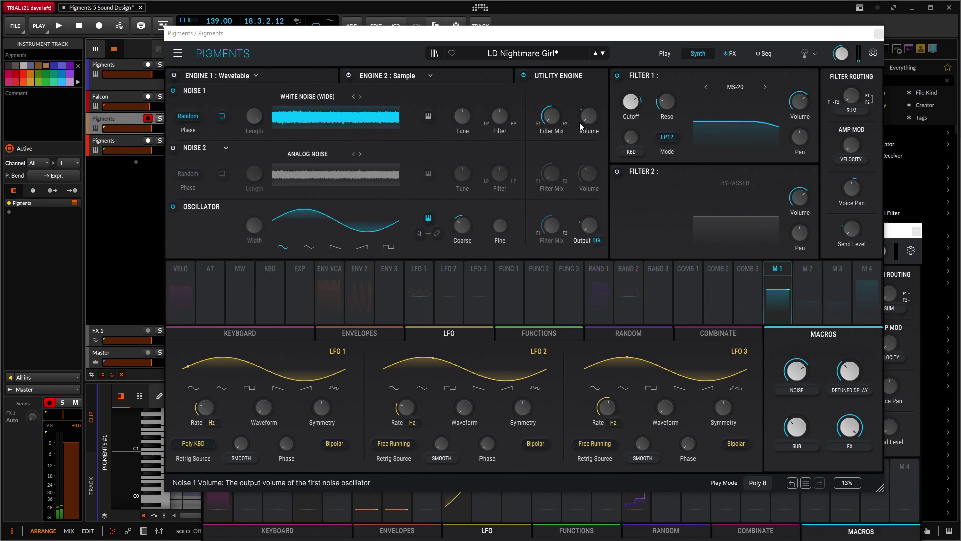
mouse_move(589, 147)
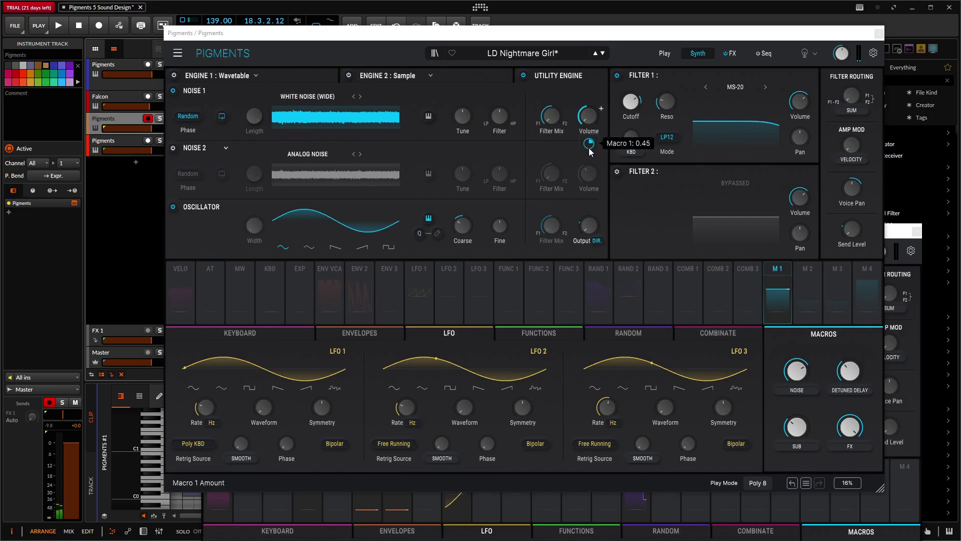
mouse_move(600, 175)
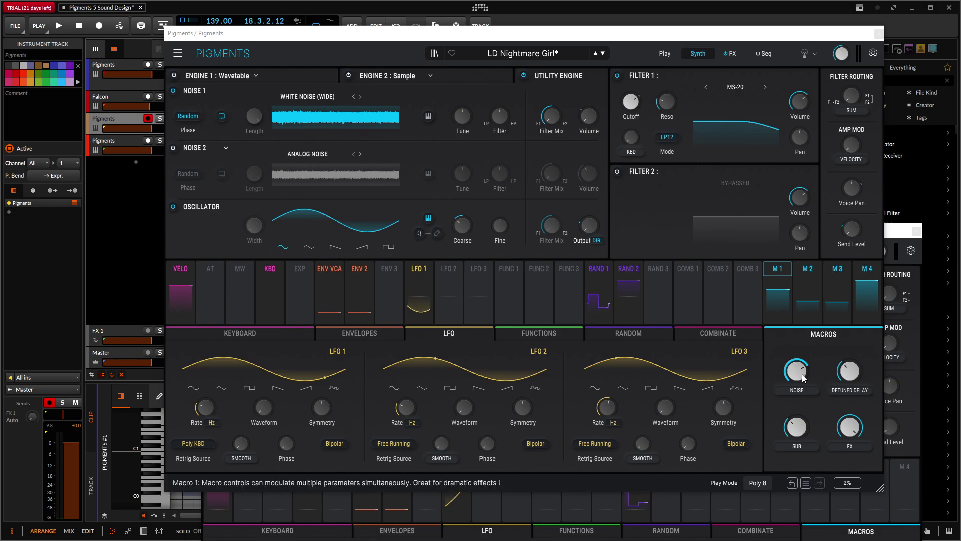
- Turn on Noise 1 in the Default preset's Utility Engine and assign Macro 1 to its Volume with an amount of about 0.43
click(898, 230)
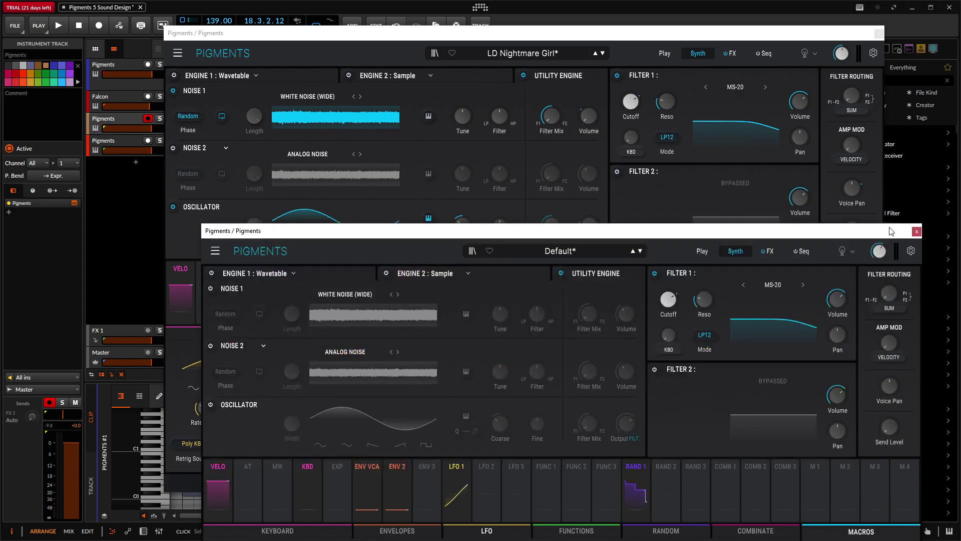
click(212, 290)
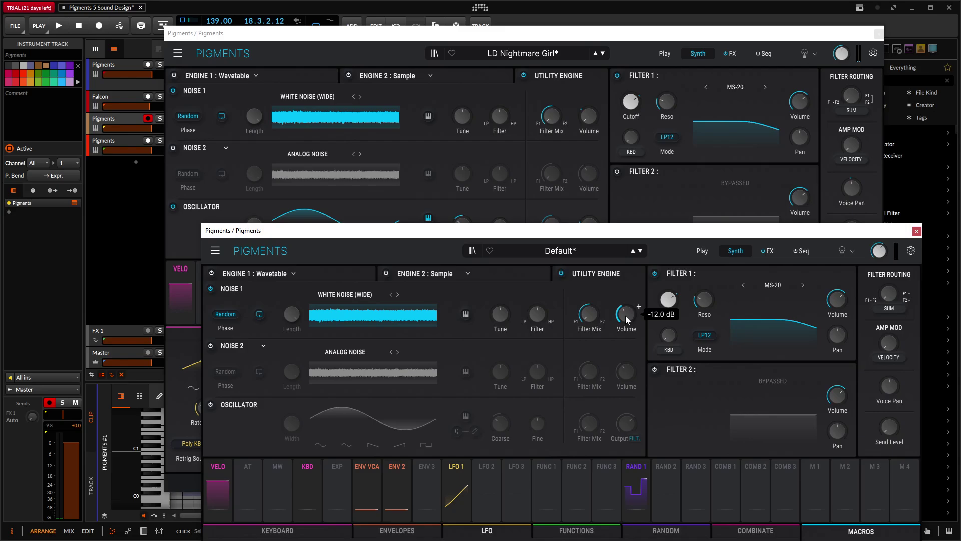
drag(675, 238, 602, 187)
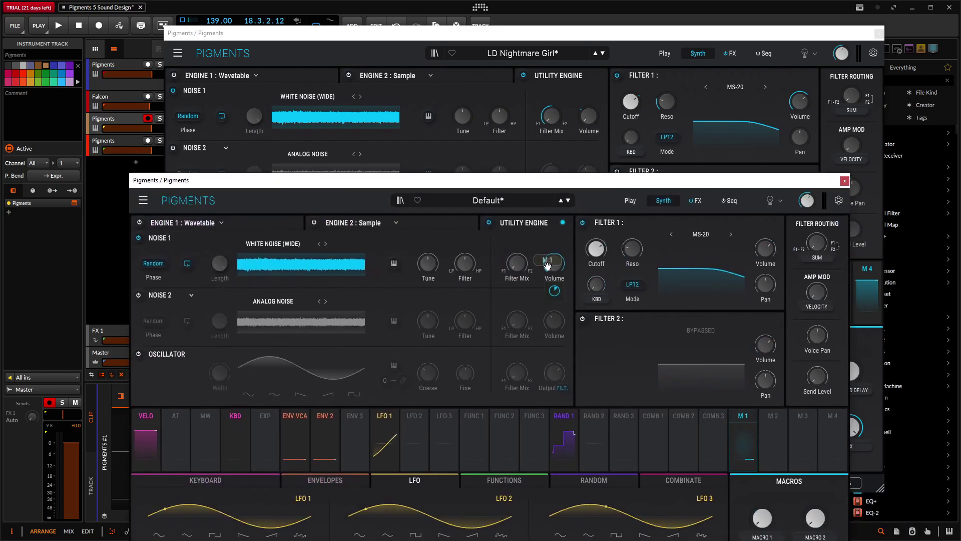
mouse_move(589, 143)
mouse_move(555, 289)
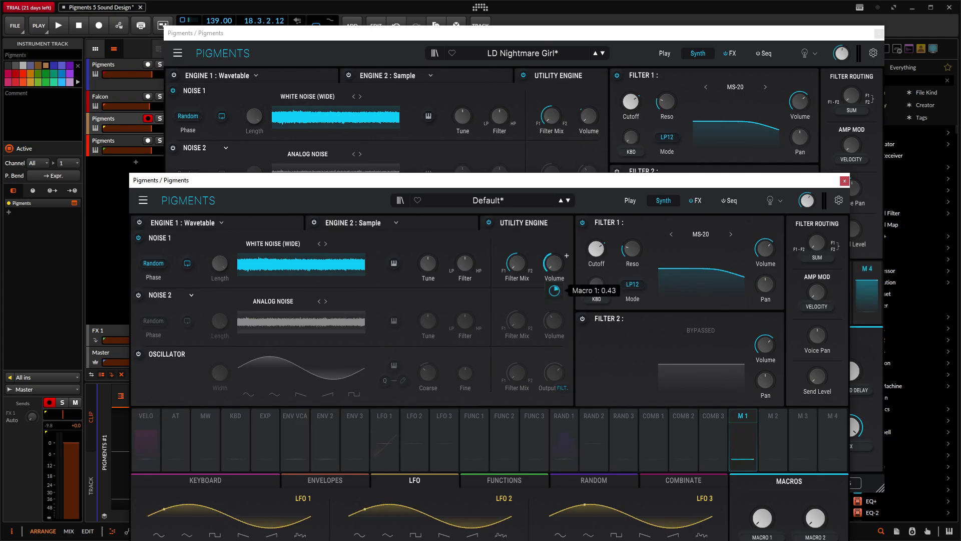
- Turn up Macro 1 in the Default preset while auditioning its track, and name the macro noise
drag(631, 180, 628, 135)
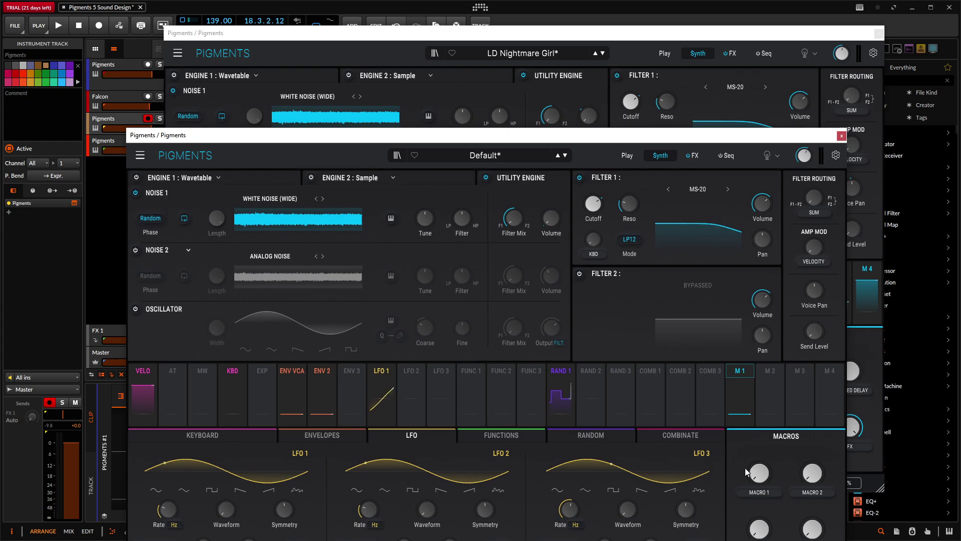
mouse_move(759, 472)
mouse_down()
mouse_move(759, 390)
mouse_move(759, 472)
mouse_up()
click(121, 145)
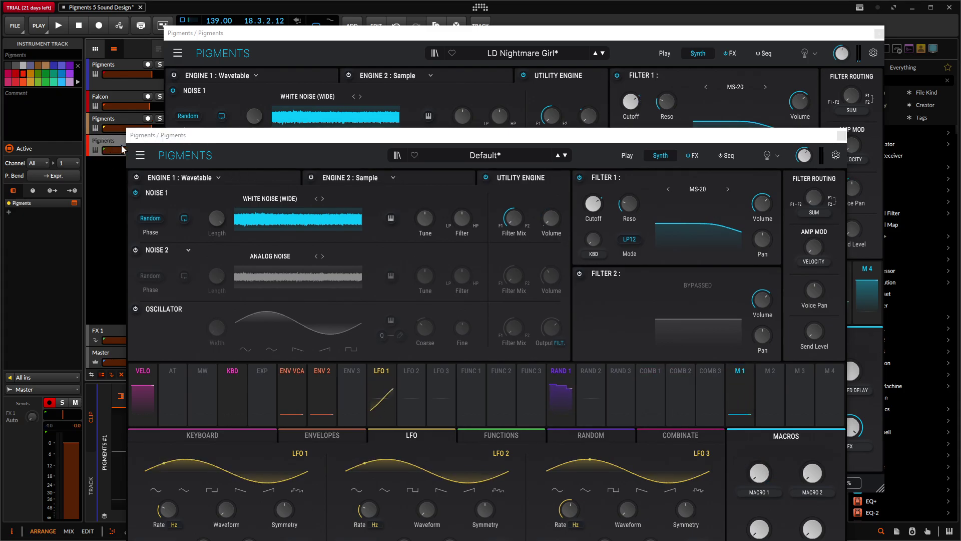
drag(758, 479, 758, 429)
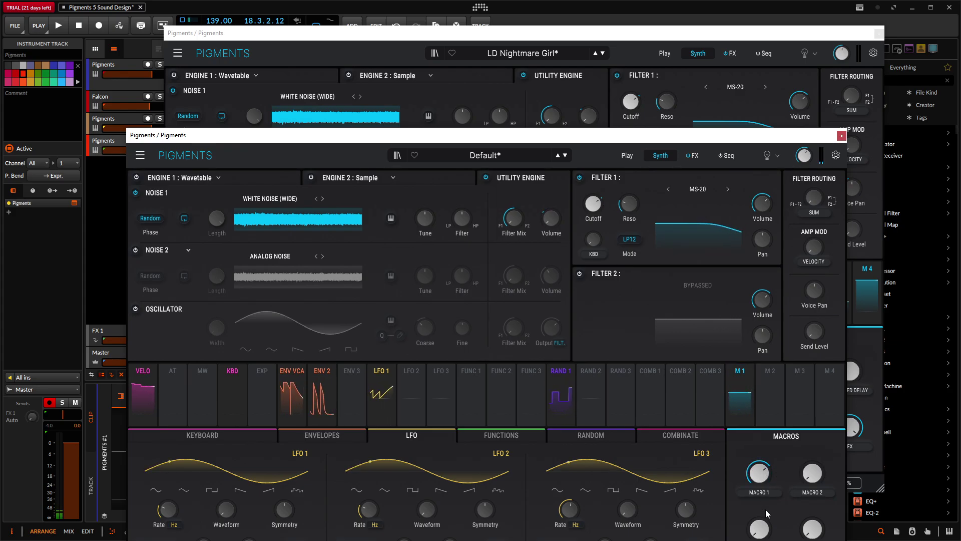
double_click(760, 493)
text(noise)
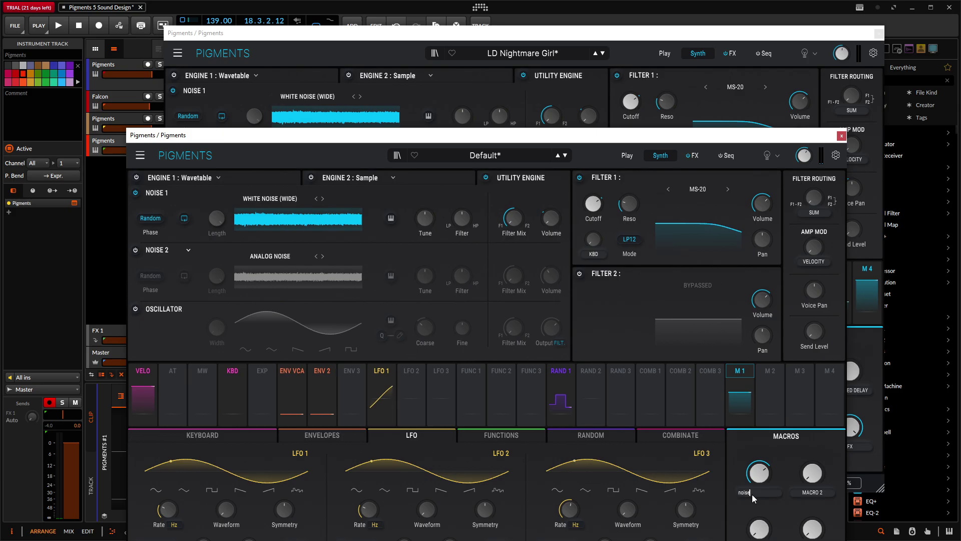
key(Return)
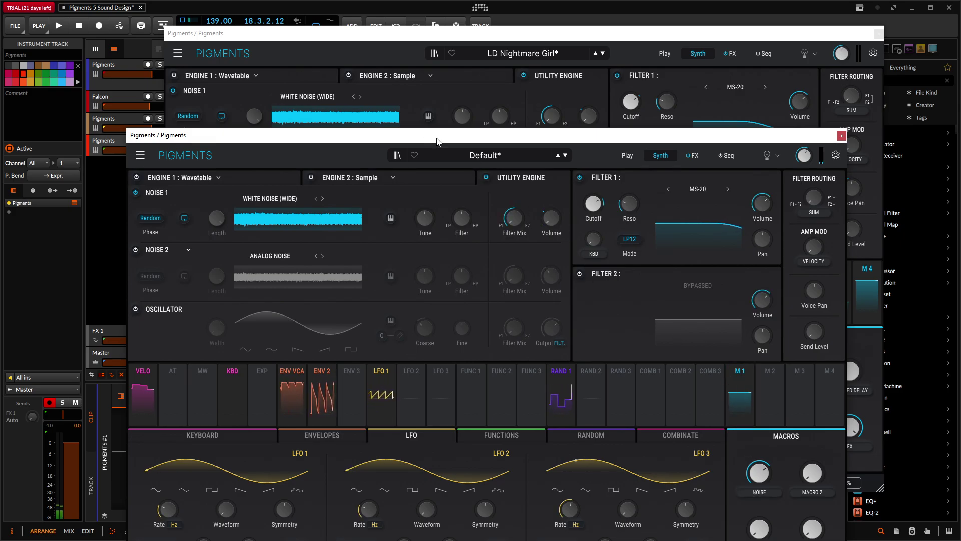
- Turn on the Oscillator in the Default preset's Utility Engine, route its output direct, and turn its Output level all the way down
drag(439, 141, 521, 327)
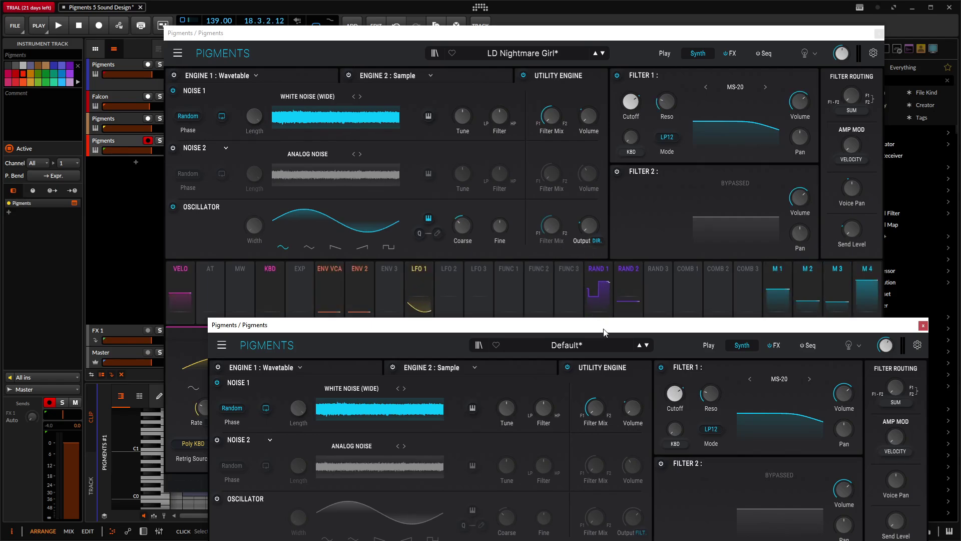
drag(581, 327, 516, 67)
click(153, 231)
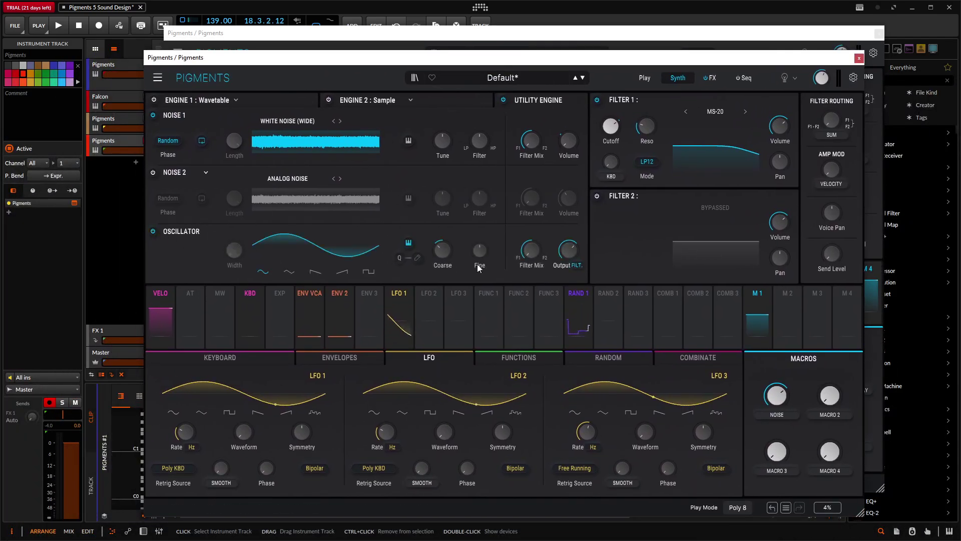
click(576, 265)
click(569, 337)
drag(577, 323, 580, 261)
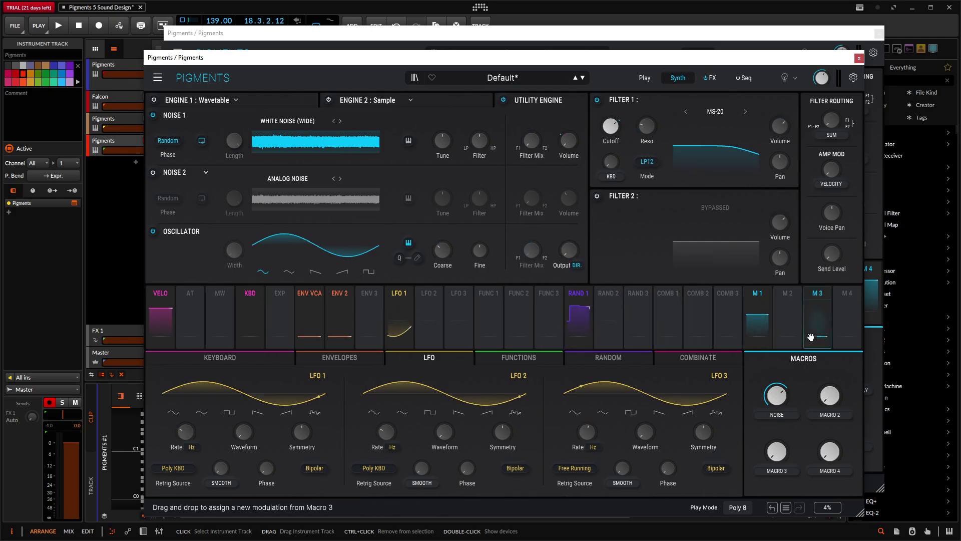
- Assign Macro 3 to the Default preset's Utility Engine oscillator Output, name the macro sub, and turn it up
drag(811, 334, 569, 249)
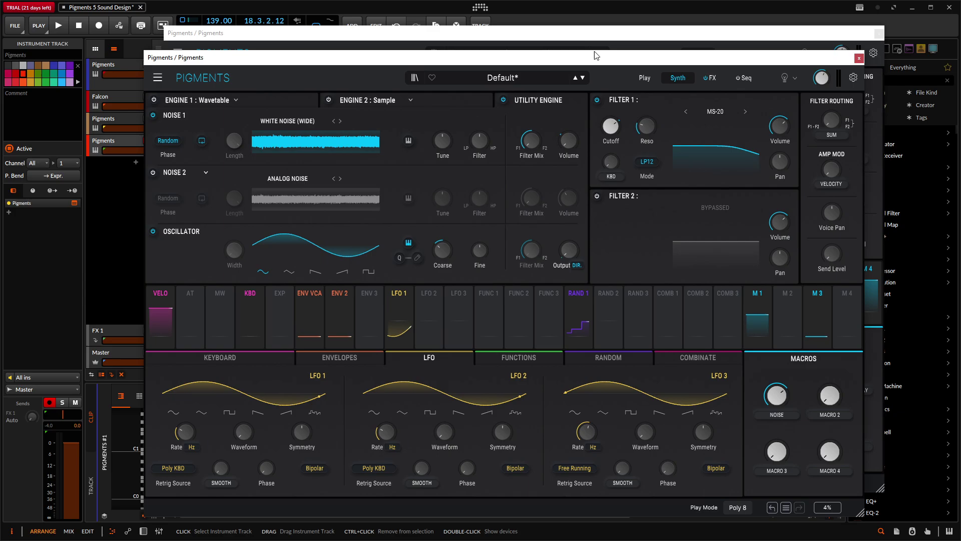
drag(595, 54, 629, 80)
mouse_move(587, 250)
drag(569, 277, 569, 270)
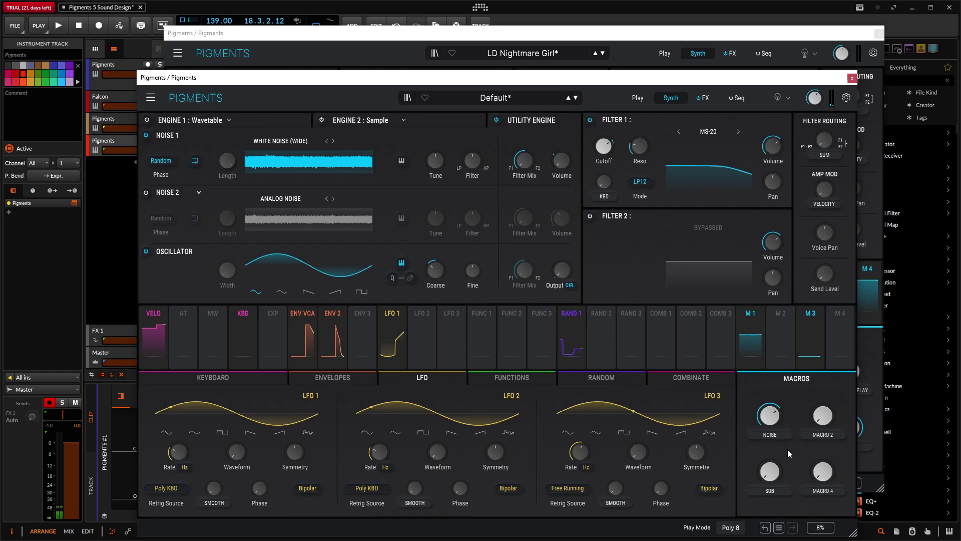
mouse_move(770, 493)
mouse_down()
mouse_move(770, 456)
mouse_move(770, 475)
mouse_up()
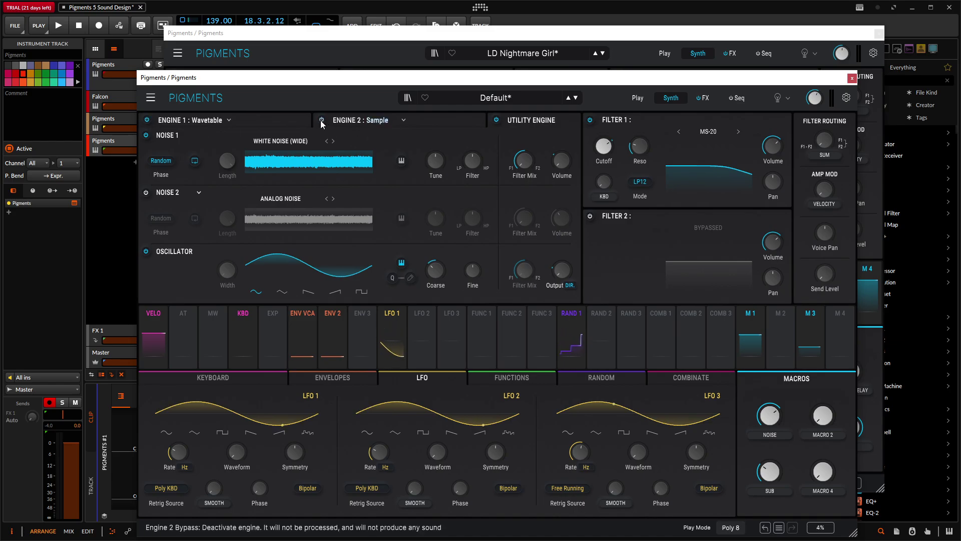
- Look over Engine 2 and its sample in the Default preset
click(428, 122)
drag(428, 77, 462, 77)
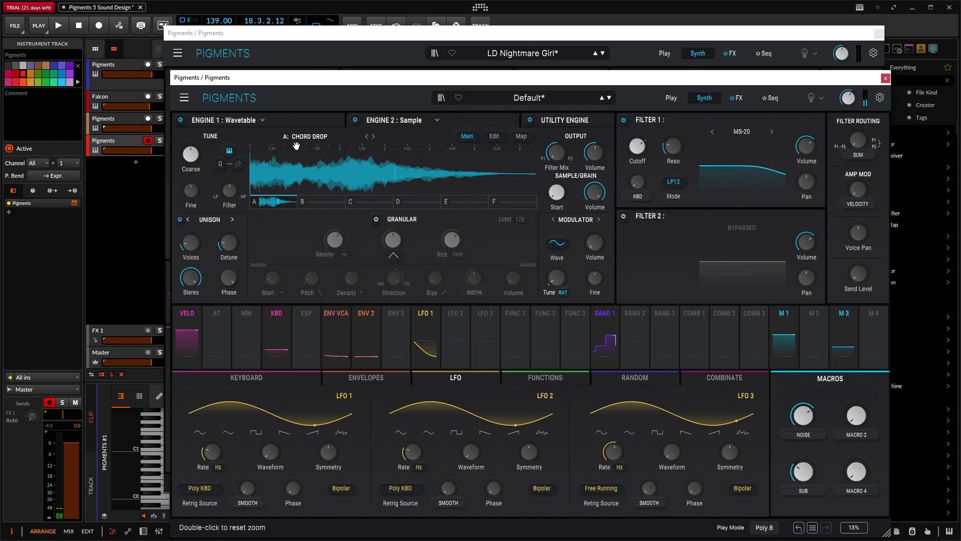
drag(413, 75, 426, 142)
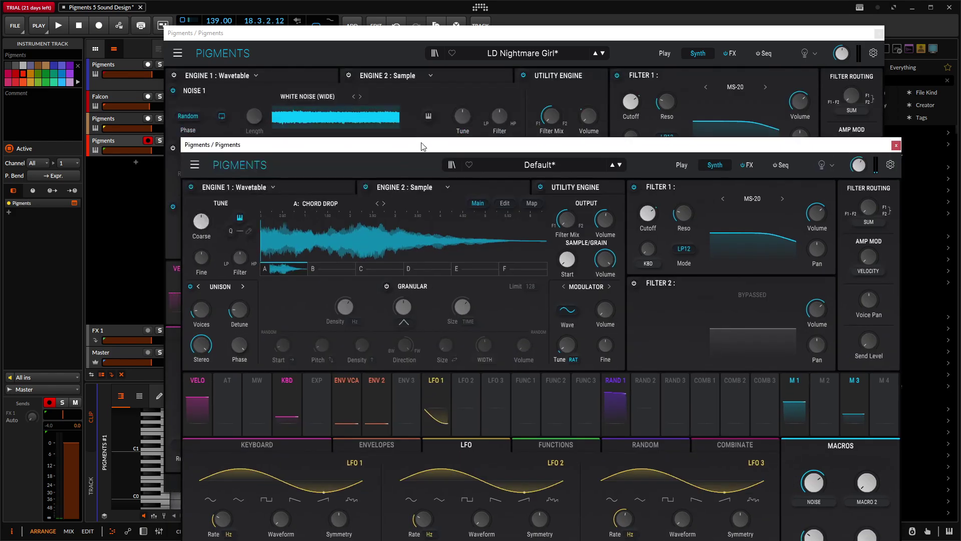
- Show the FX A chains of LD Nightmare Girl and the Default preset together for comparison
click(643, 45)
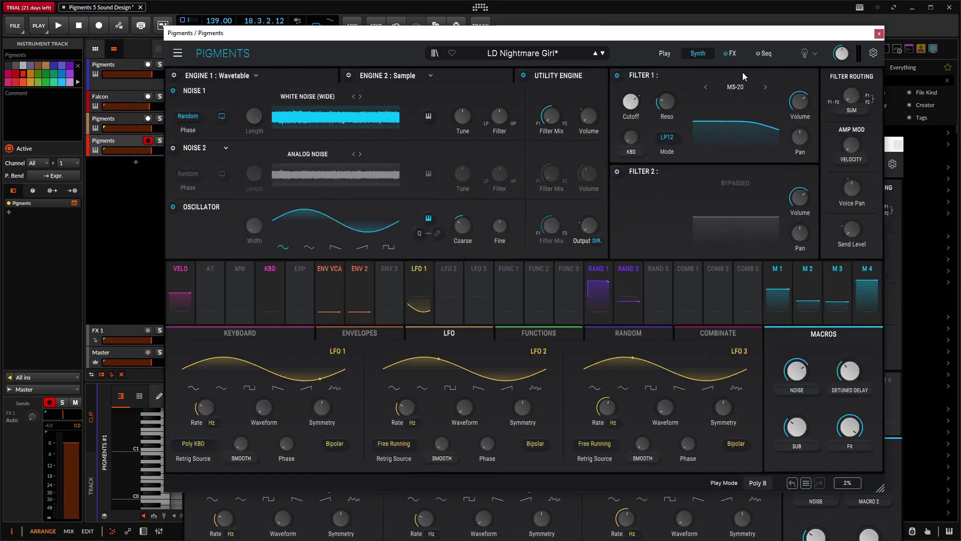
click(738, 54)
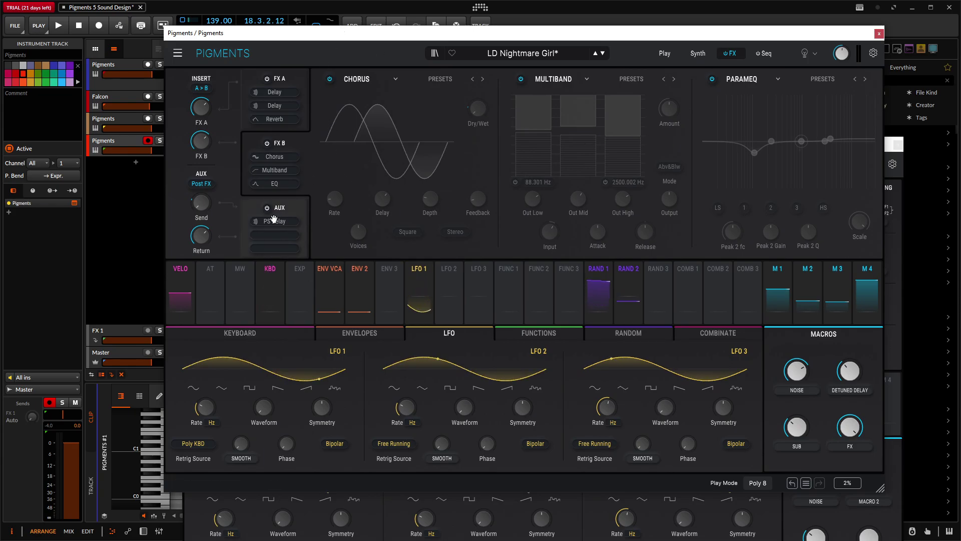
click(279, 90)
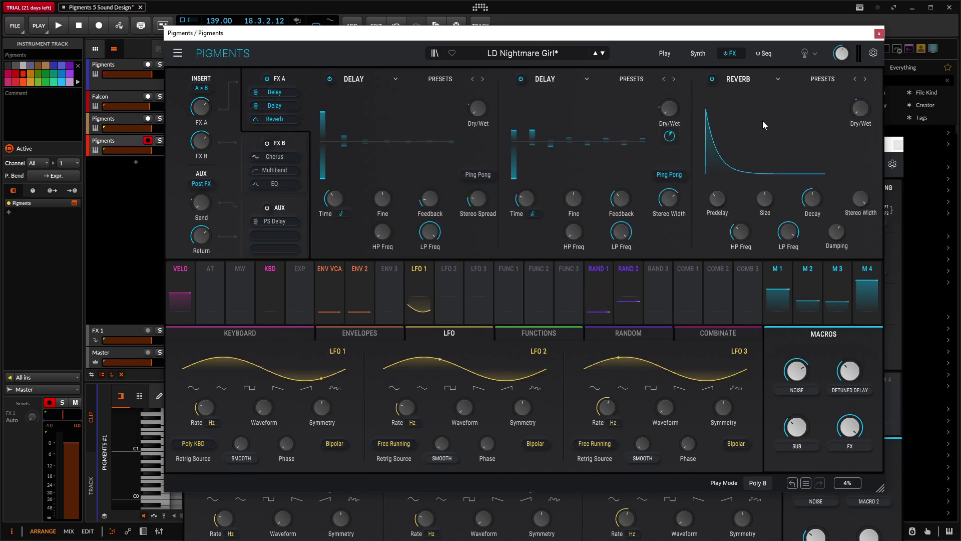
drag(338, 39, 383, 39)
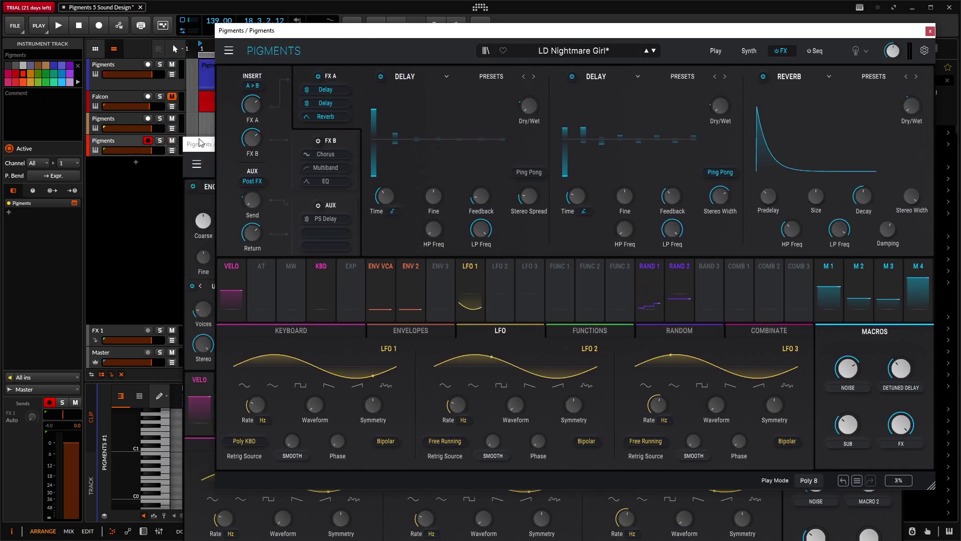
drag(199, 143, 61, 149)
click(601, 166)
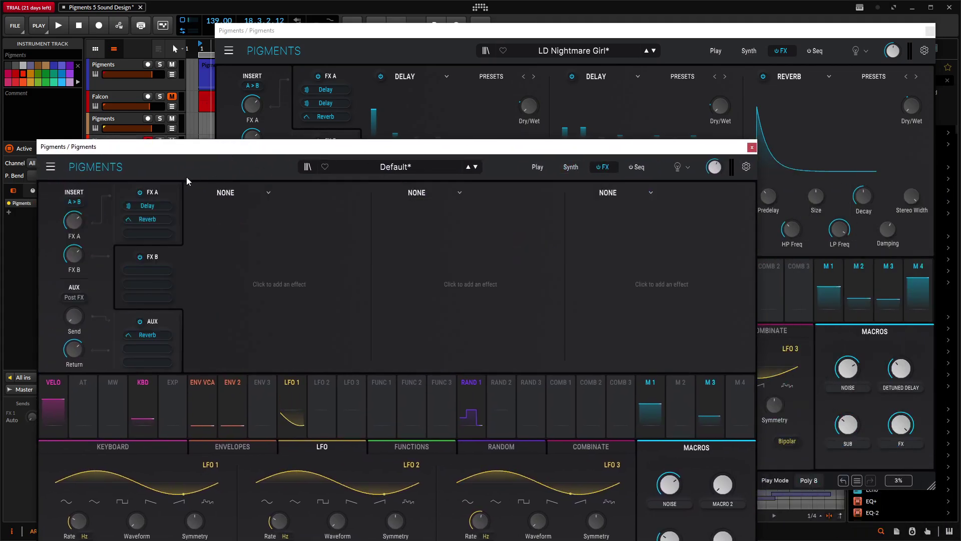
drag(307, 149, 369, 259)
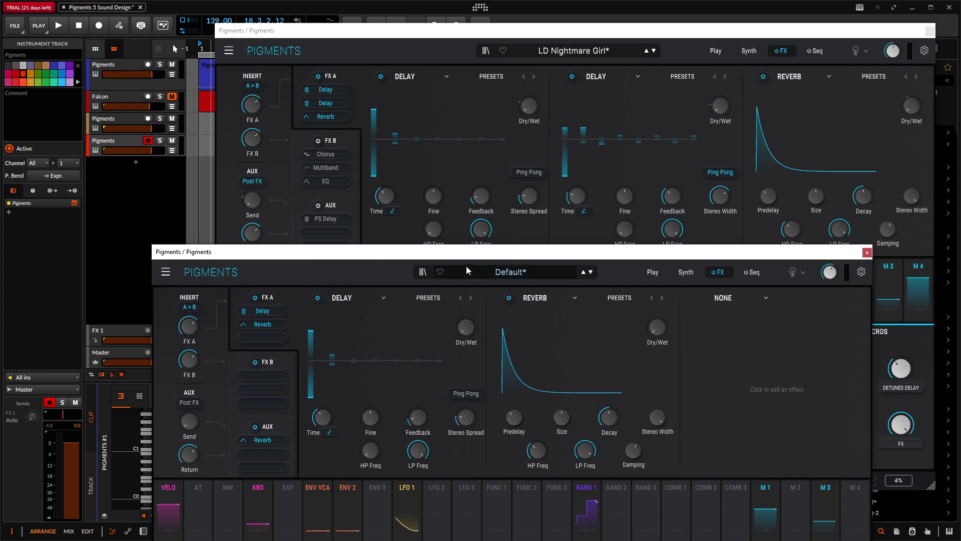
drag(475, 255, 461, 279)
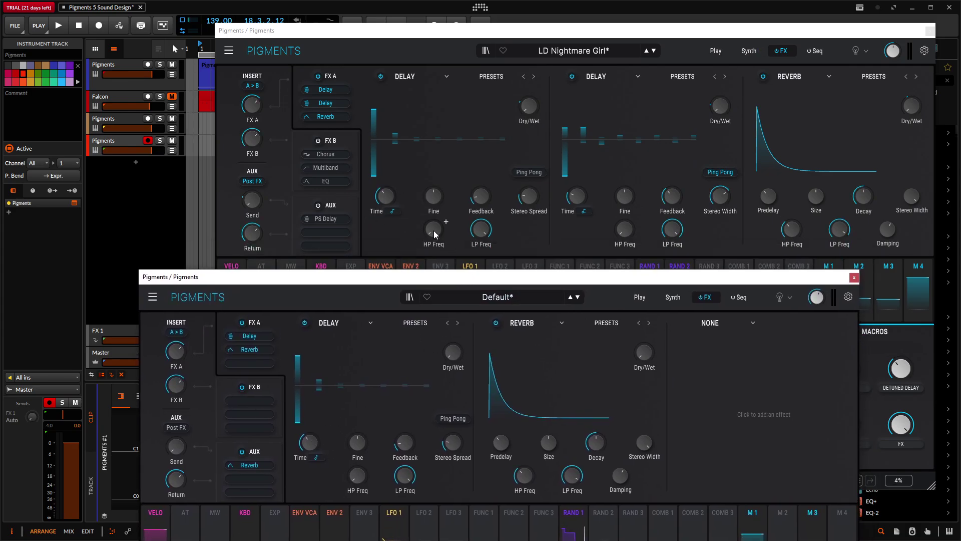
- Raise the HP Freq and Dry/Wet of the first Delay in the Default preset's FX A to match LD Nightmare Girl
drag(356, 476, 356, 470)
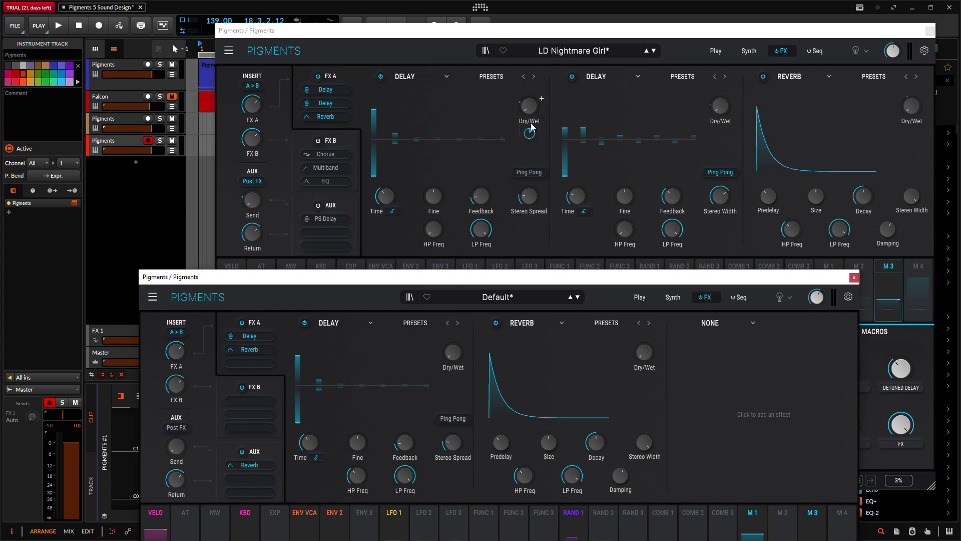
mouse_move(529, 134)
mouse_move(456, 361)
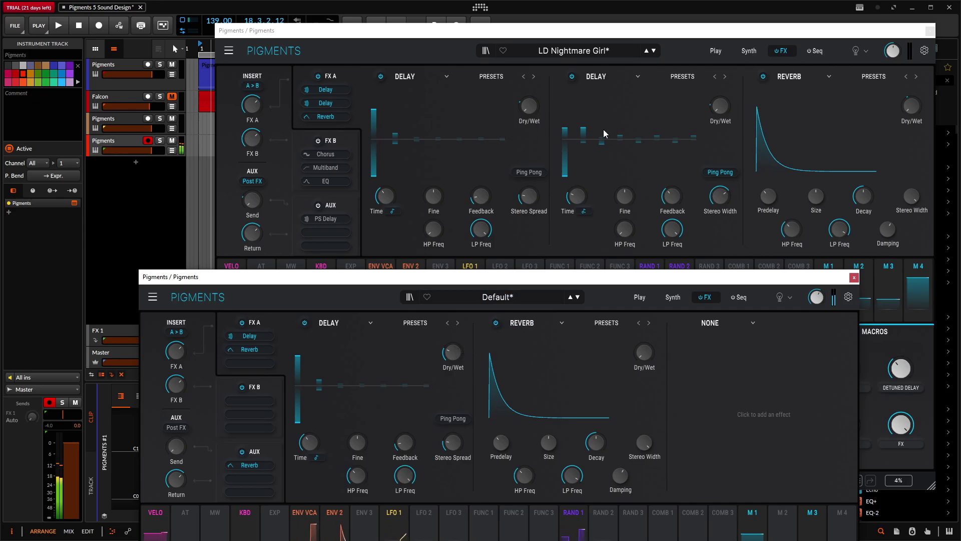
- Replace the Reverb in the Default preset's FX A with a second Delay, using Dotted only time, Ping Pong, and LD Nightmare Girl's other settings
click(534, 322)
click(620, 381)
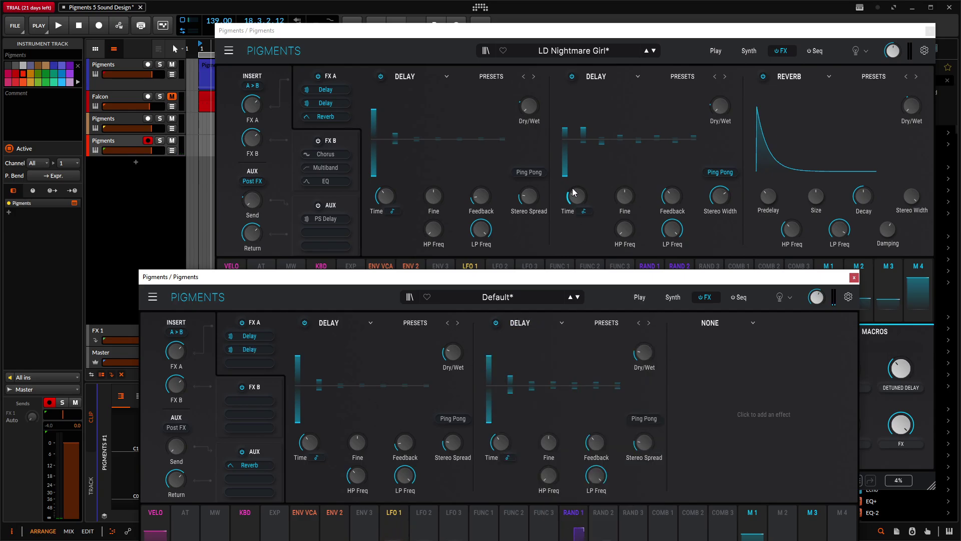
mouse_move(575, 202)
click(509, 457)
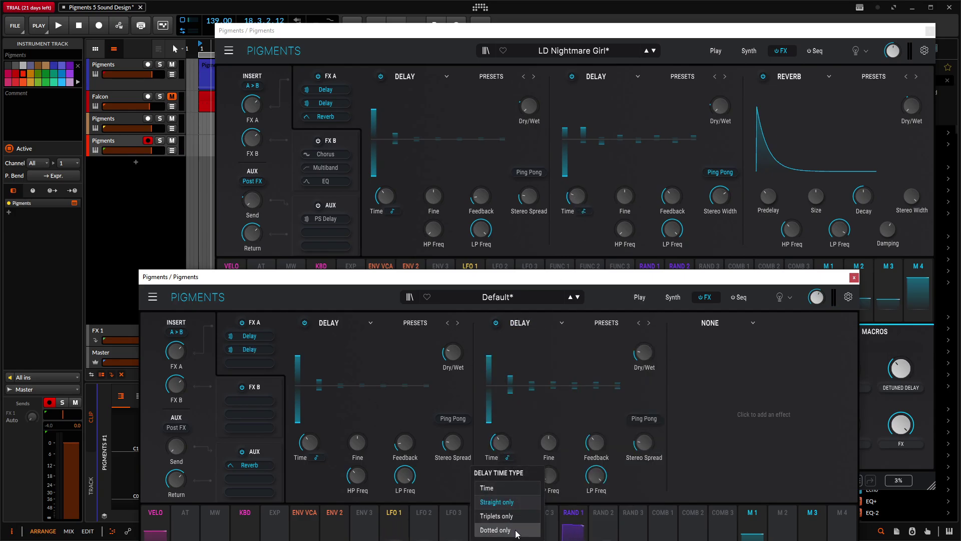
click(501, 527)
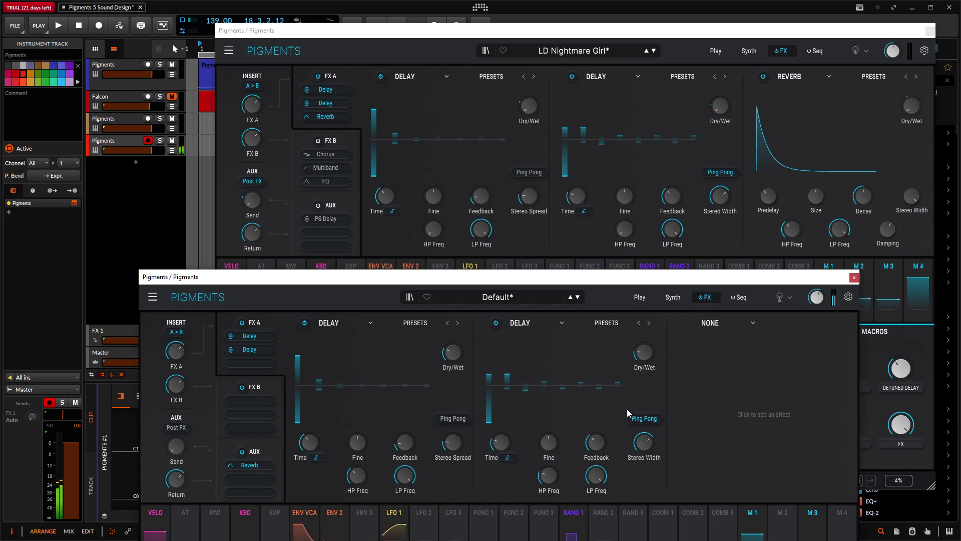
mouse_move(721, 106)
mouse_move(720, 136)
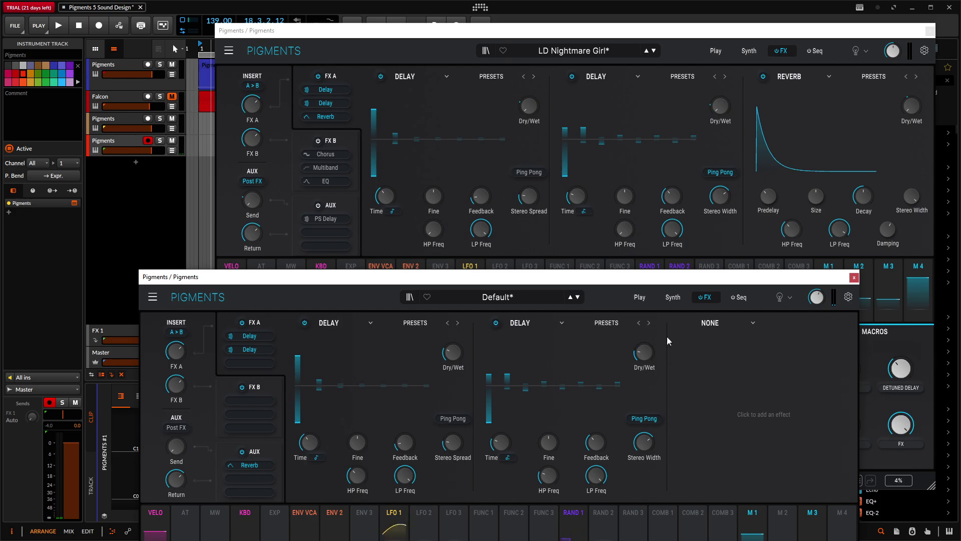
- Add a Reverb to the third FX A slot of the Default preset, matching LD Nightmare Girl, with Dry/Wet at 41%
click(707, 323)
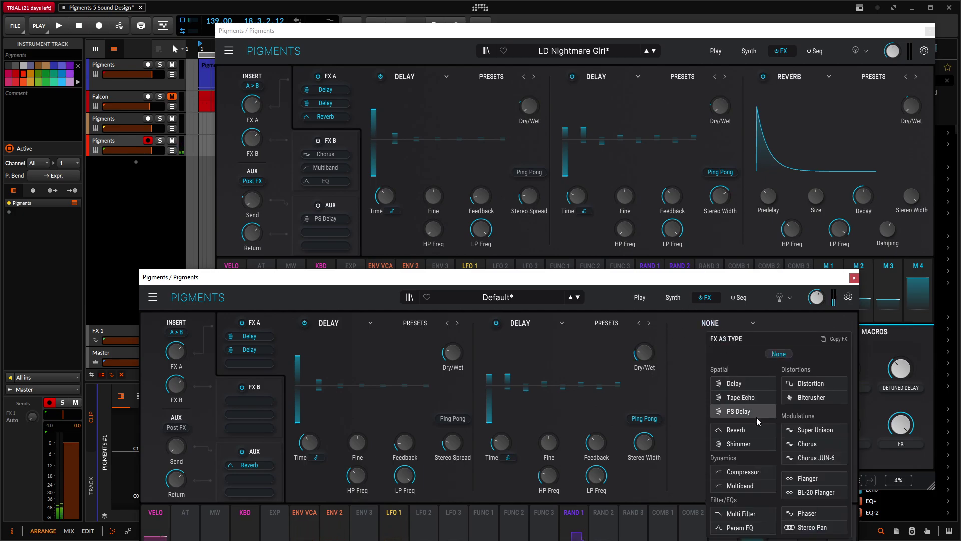
click(762, 429)
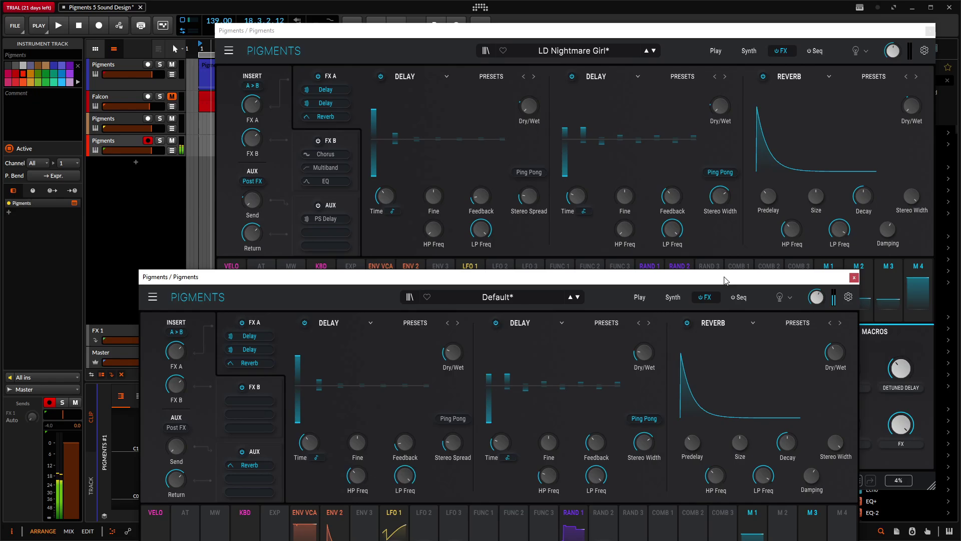
drag(725, 281, 635, 262)
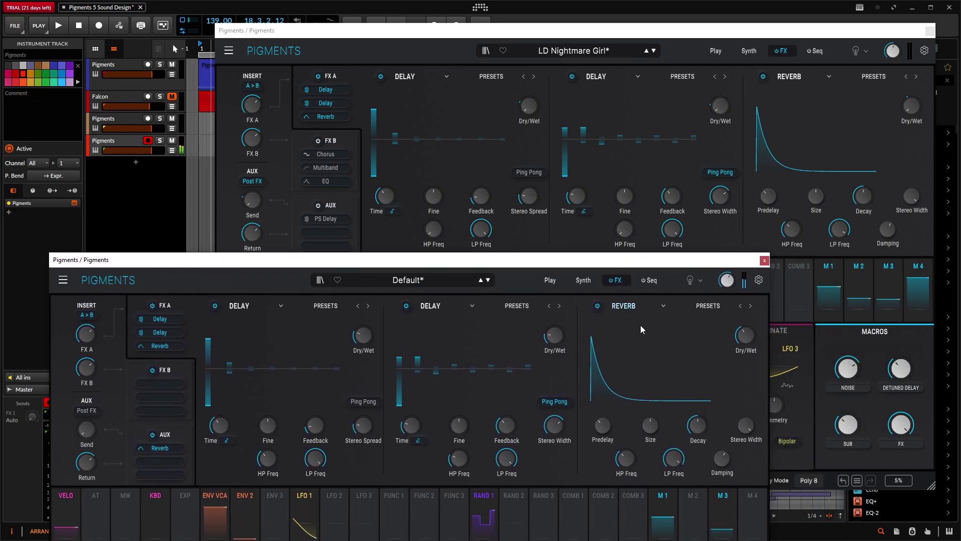
click(674, 251)
click(205, 260)
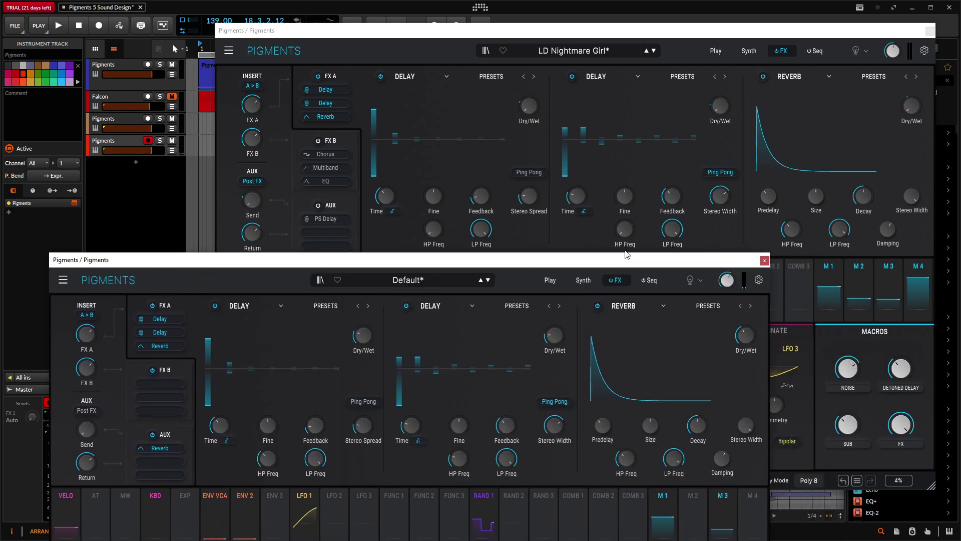
drag(626, 256, 555, 254)
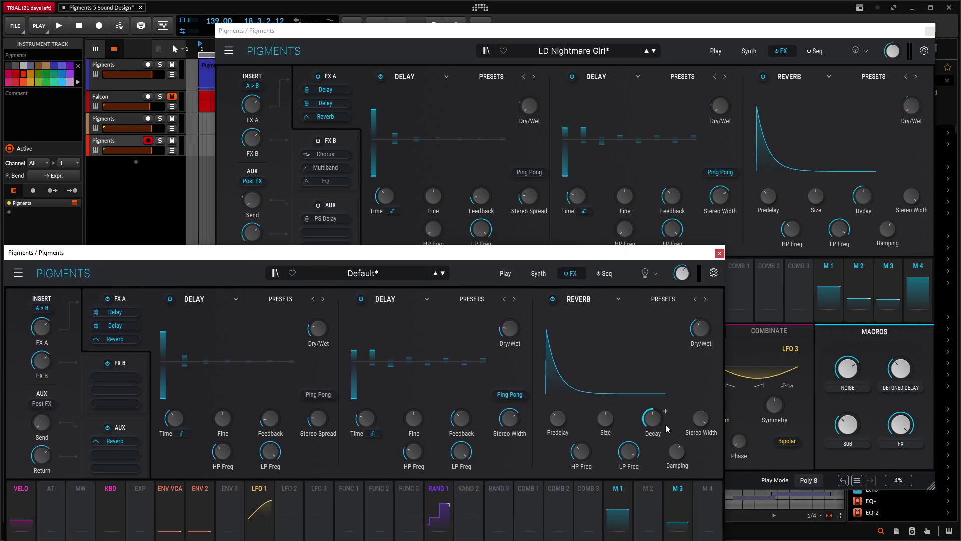
mouse_move(692, 419)
mouse_move(912, 121)
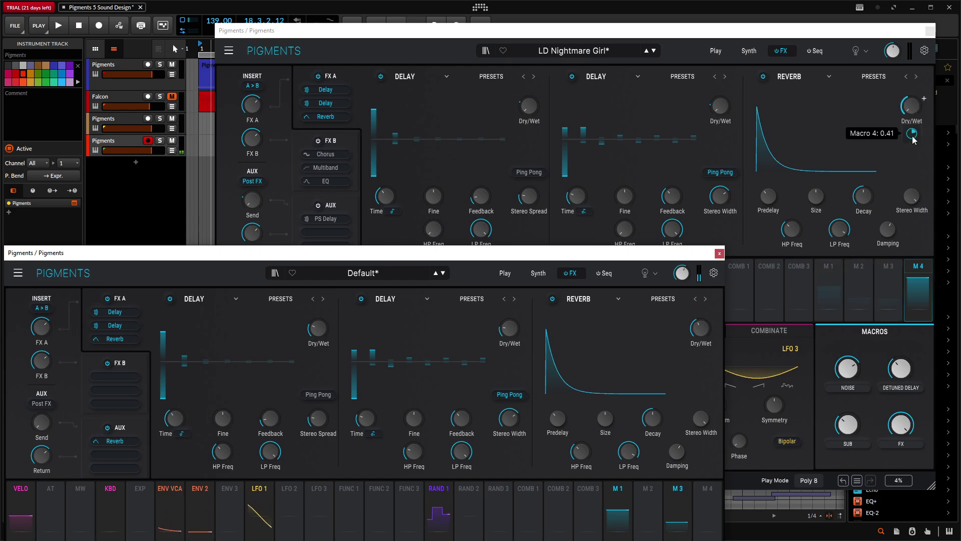
mouse_move(701, 330)
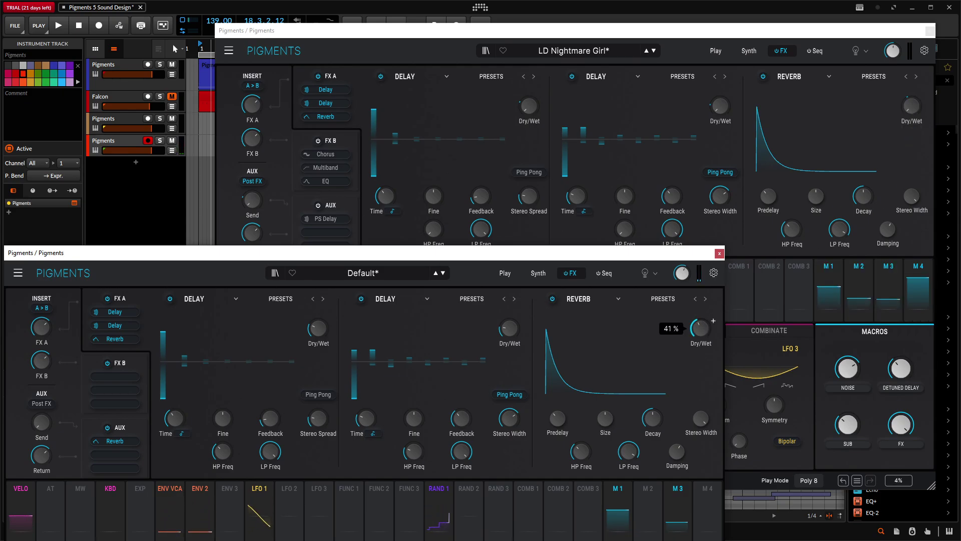
- Open FX B in both presets and turn on FX B in LD Nightmare Girl
drag(643, 256, 767, 134)
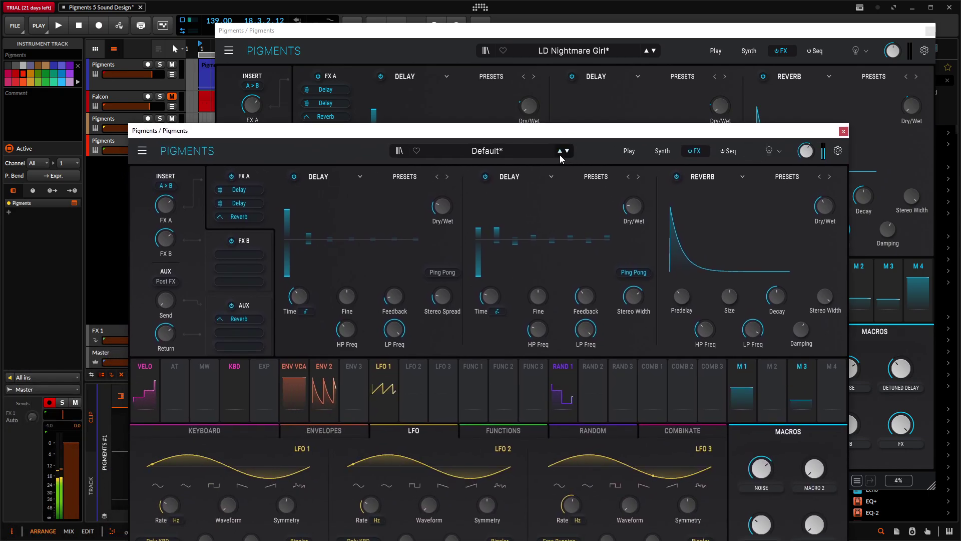
click(252, 242)
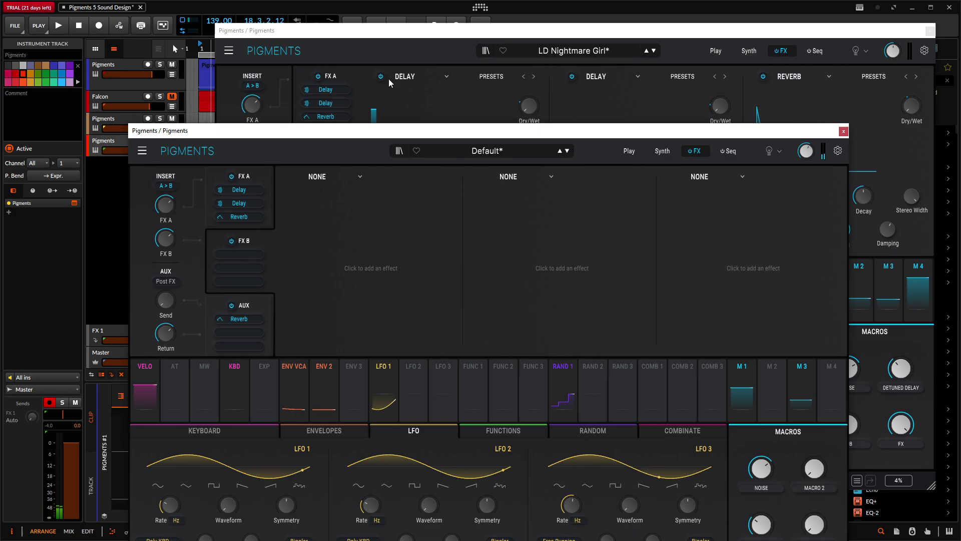
click(388, 79)
click(337, 141)
click(203, 134)
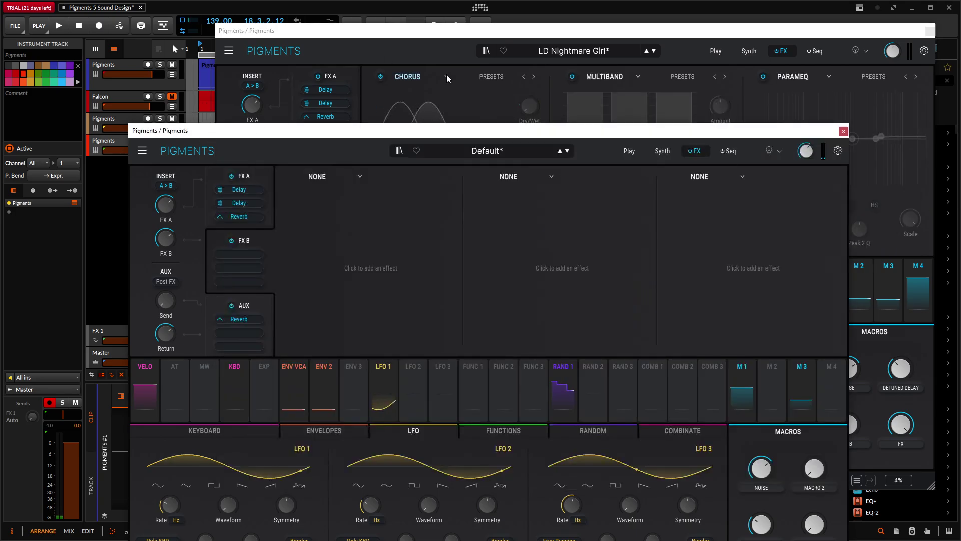
click(446, 37)
click(318, 141)
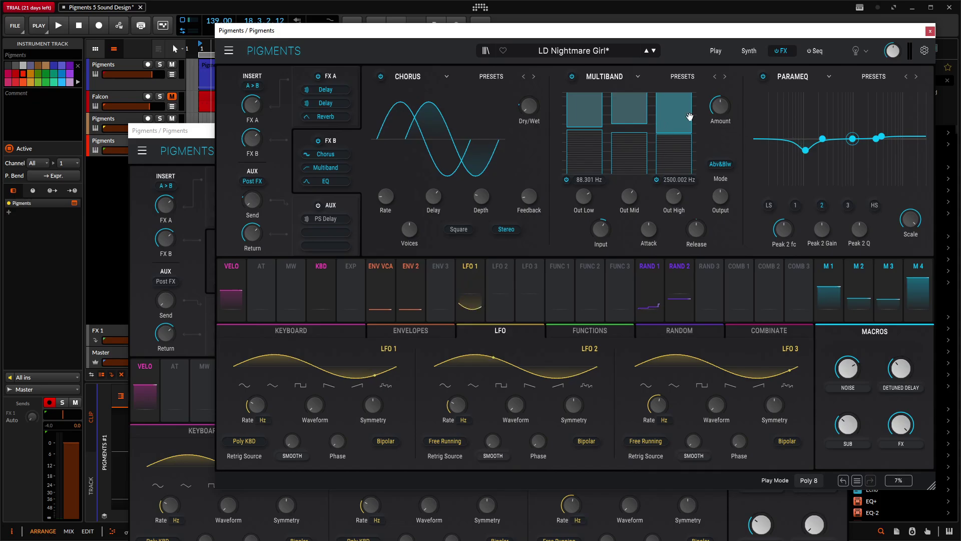
- Add a Chorus to the first FX B slot of the Default preset and lower its Dry/Wet
drag(170, 130, 277, 230)
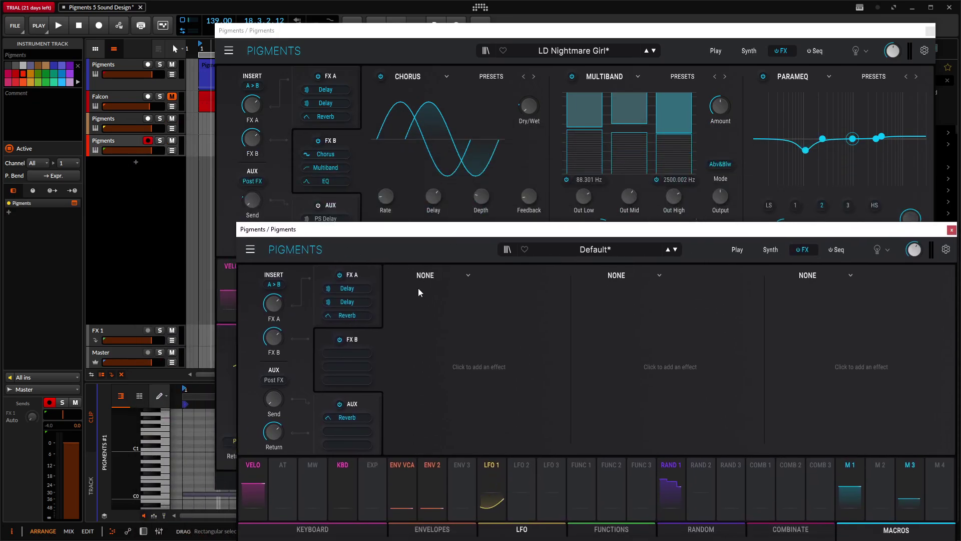
click(439, 284)
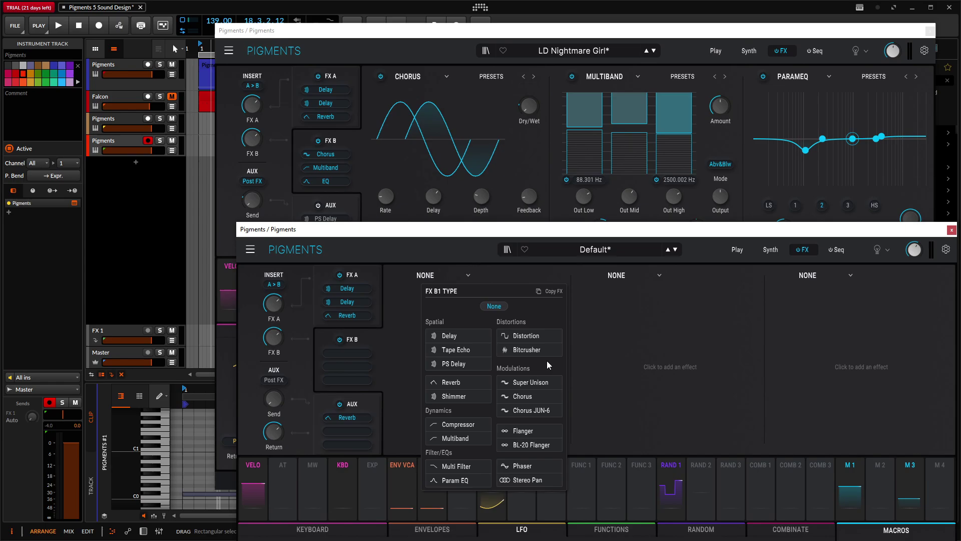
click(546, 395)
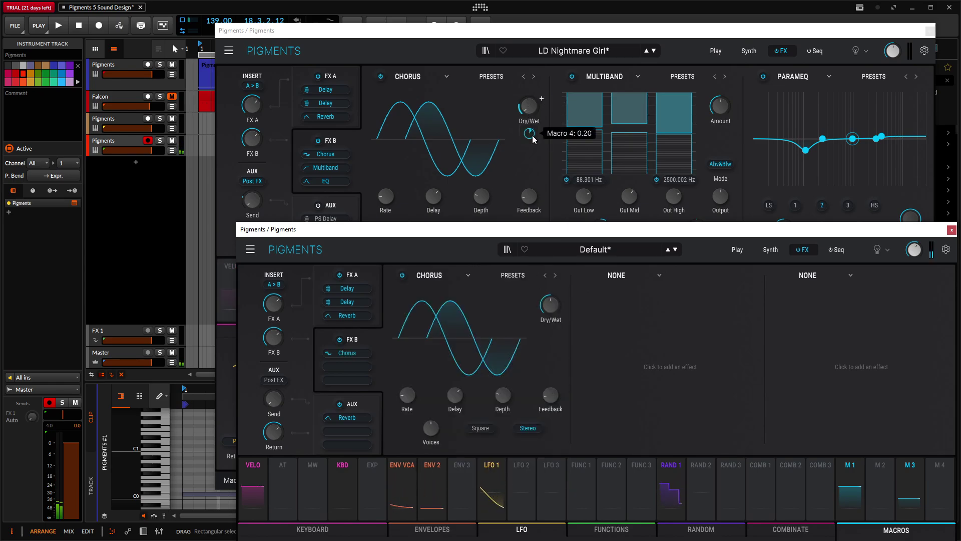
drag(551, 313, 551, 341)
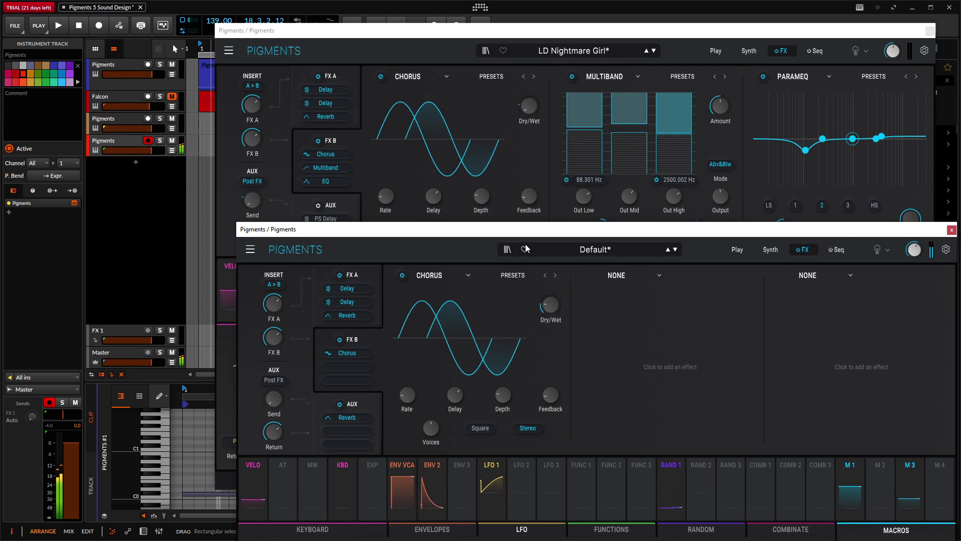
- Add a Multiband to the Default preset's second FX B slot and match its low- and high-band thresholds to LD Nightmare Girl
drag(524, 234, 493, 284)
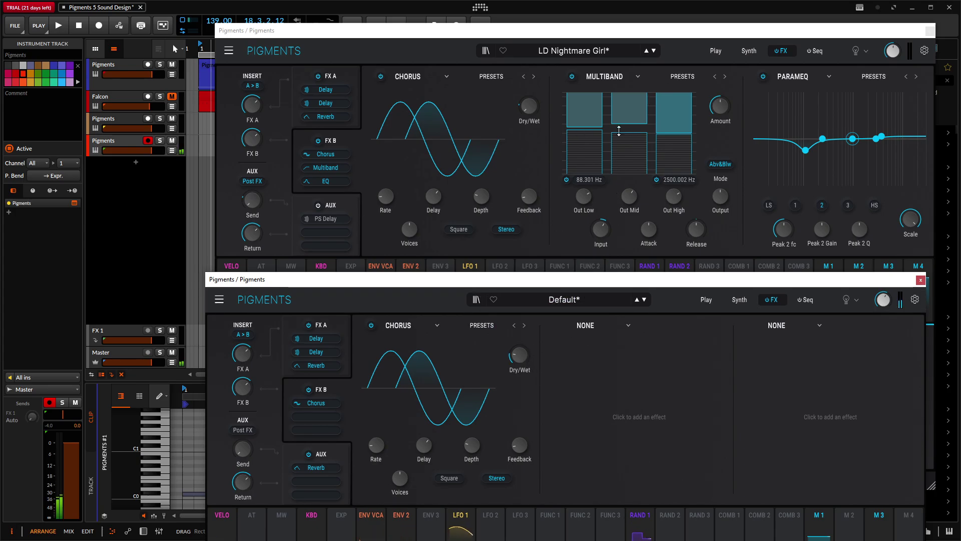
click(598, 339)
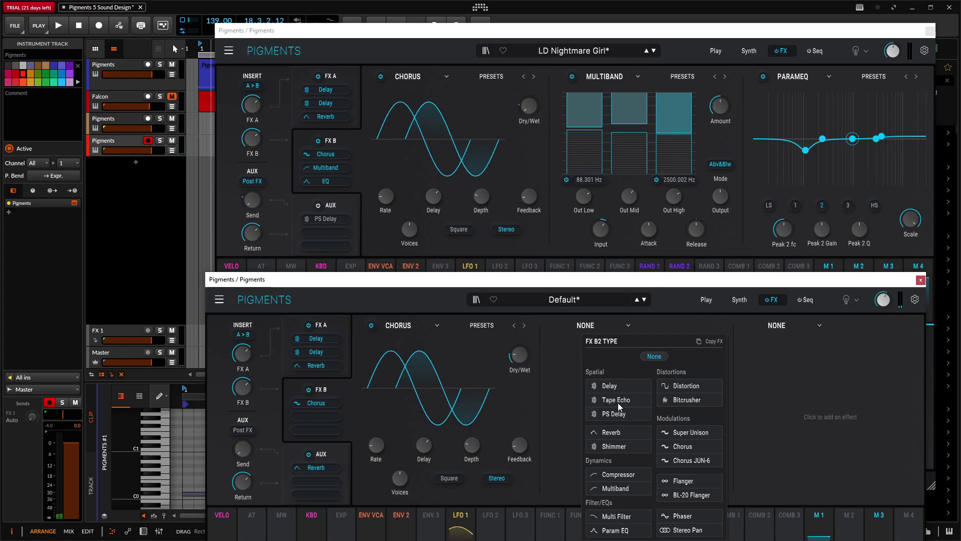
click(641, 487)
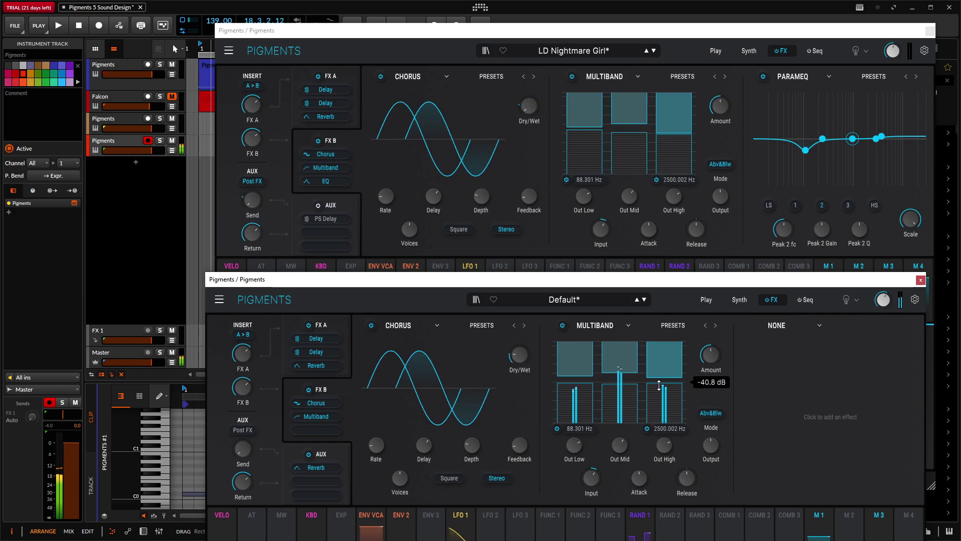
drag(673, 378, 678, 383)
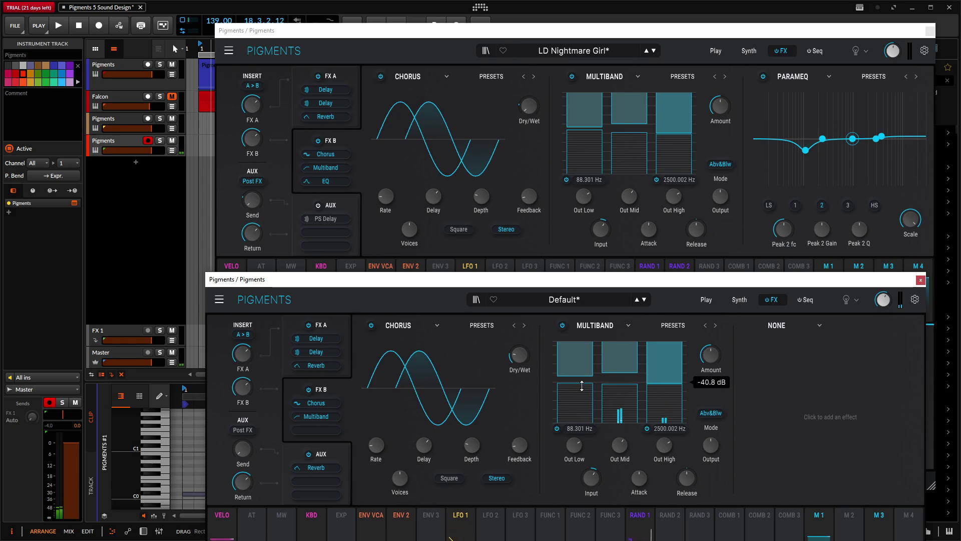
drag(582, 385, 582, 382)
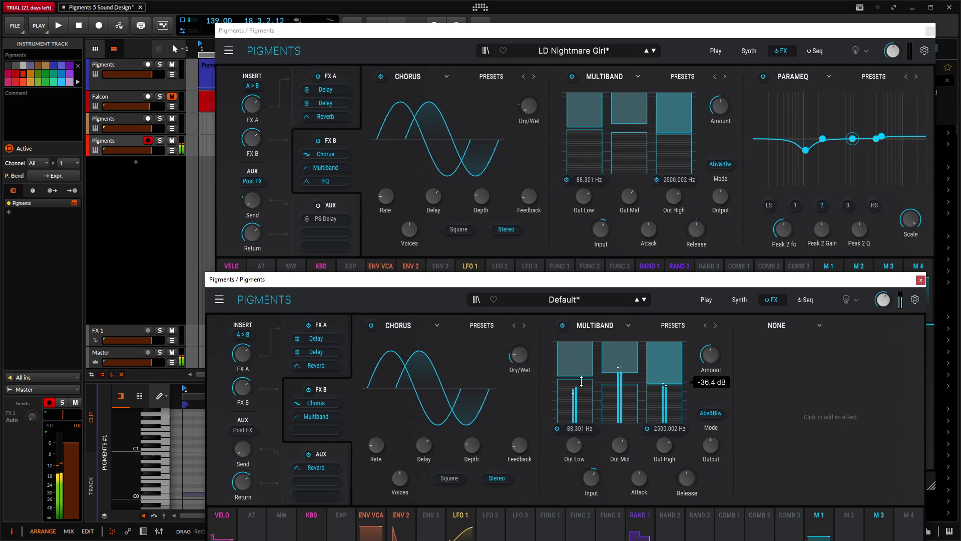
drag(581, 381, 583, 381)
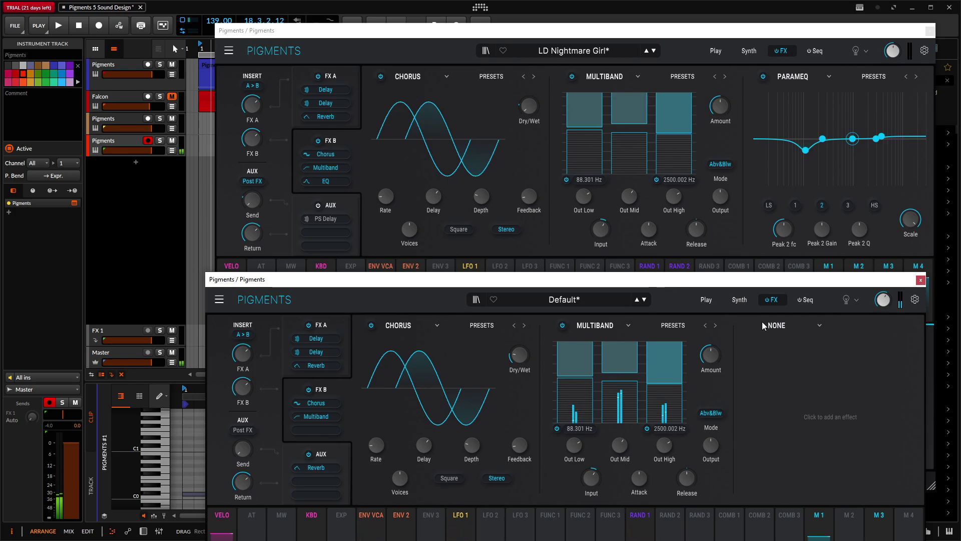
- Add a Param EQ to the third FX B slot of the Default preset
drag(720, 287, 681, 269)
click(738, 308)
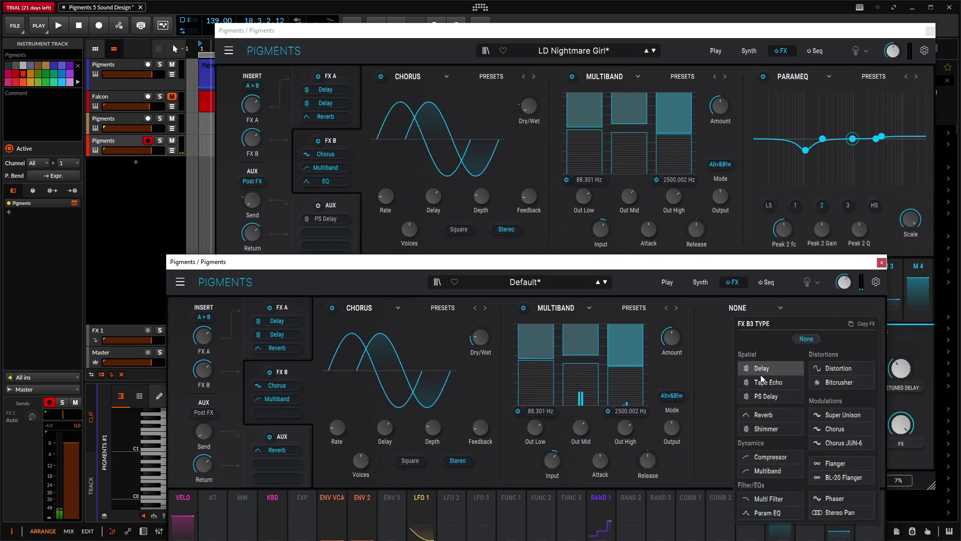
click(788, 510)
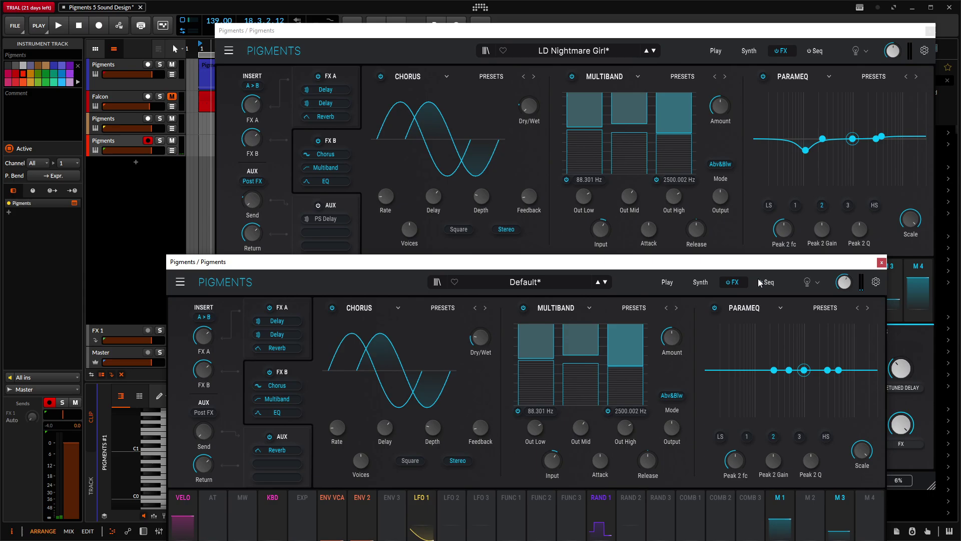
- Lower the frequency and gain of Peak 1 in the Default preset's Param EQ to match LD Nightmare Girl's dip
drag(758, 265, 704, 270)
click(805, 150)
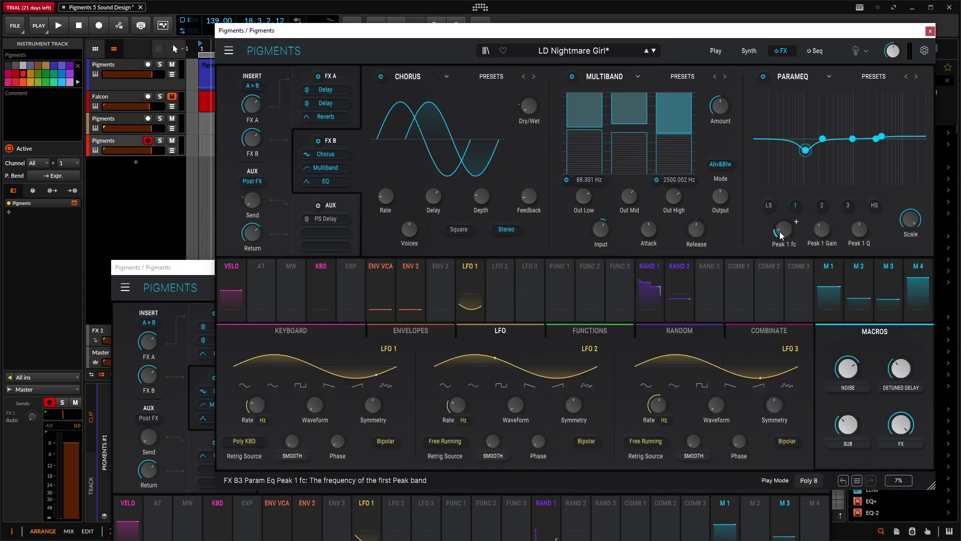
click(195, 275)
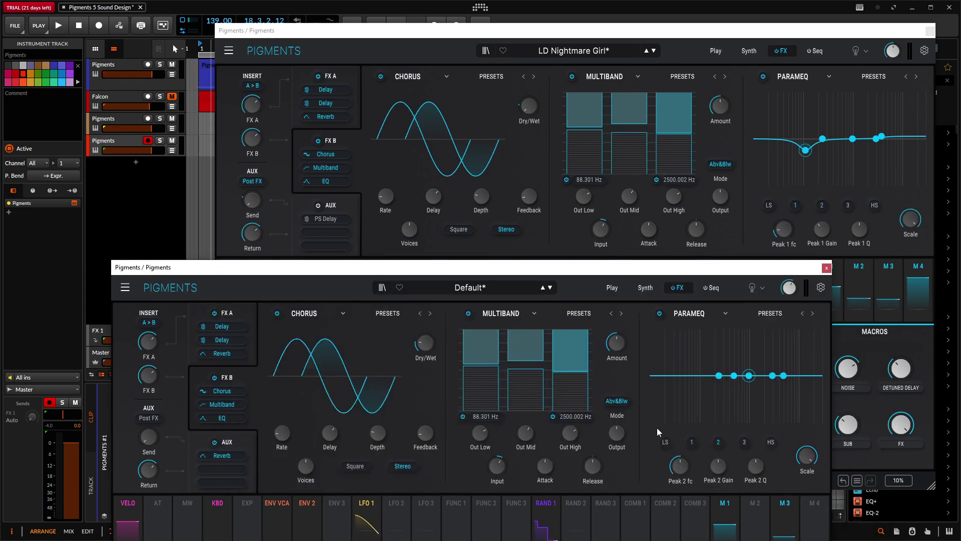
click(734, 377)
drag(675, 479, 693, 458)
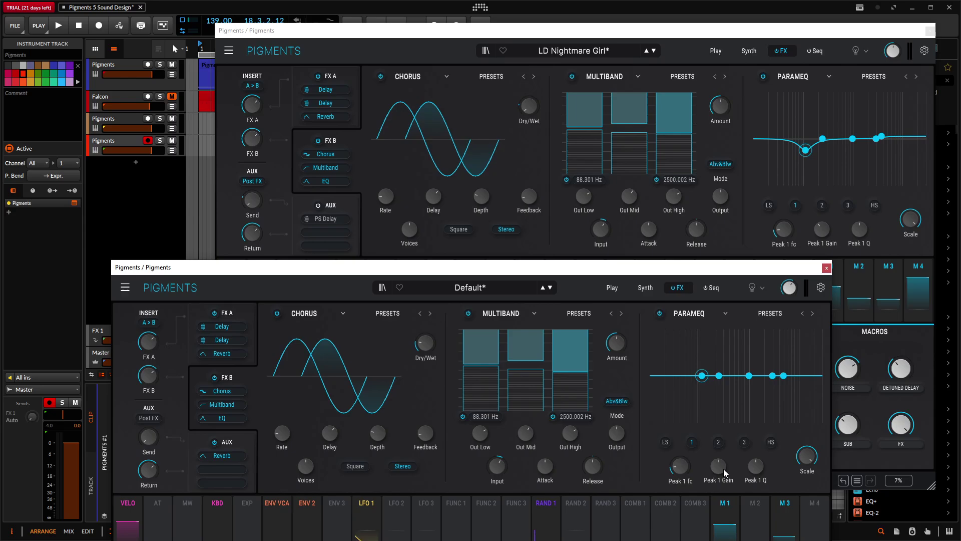
mouse_move(725, 473)
mouse_down()
mouse_move(724, 439)
mouse_move(724, 486)
mouse_up()
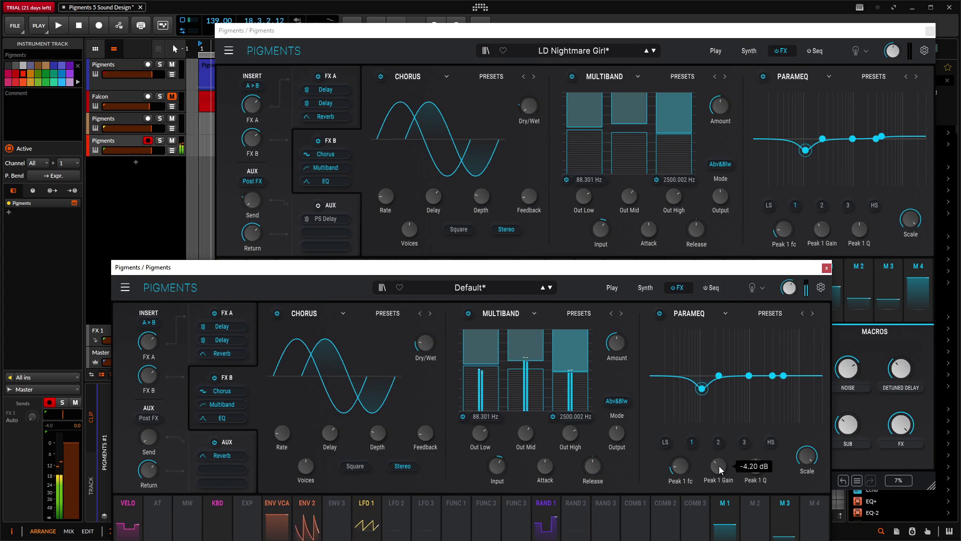
drag(719, 467, 719, 464)
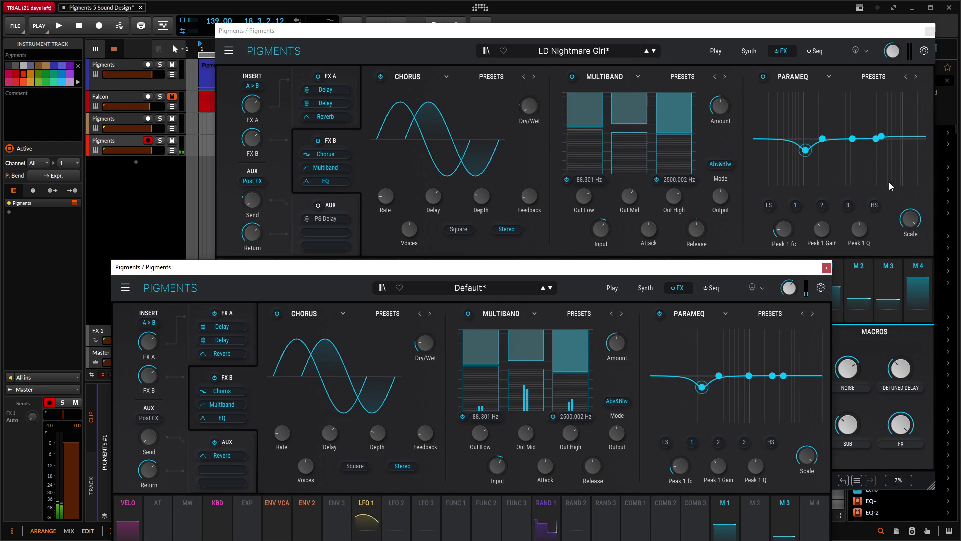
- Raise the high shelf's frequency and gain in the Default preset's Param EQ to match LD Nightmare Girl
click(883, 138)
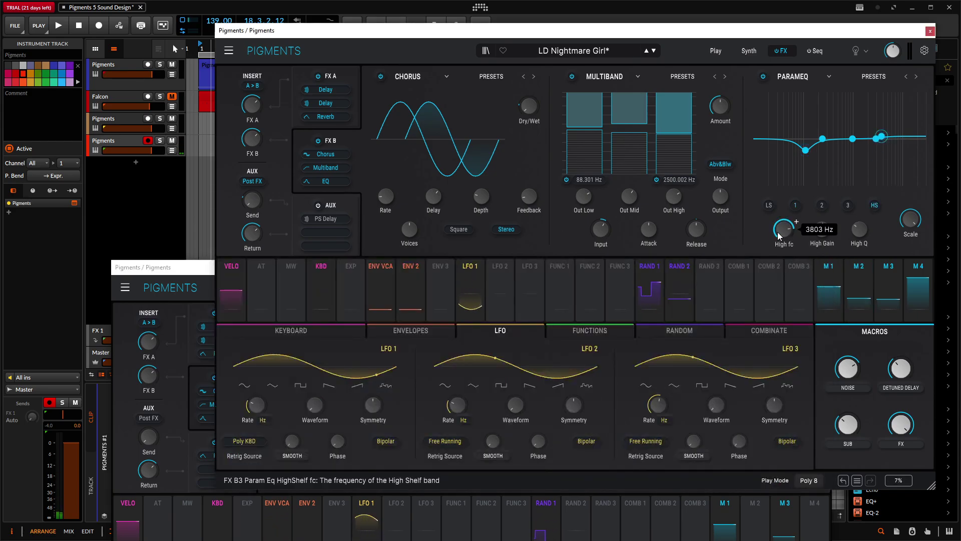
click(188, 268)
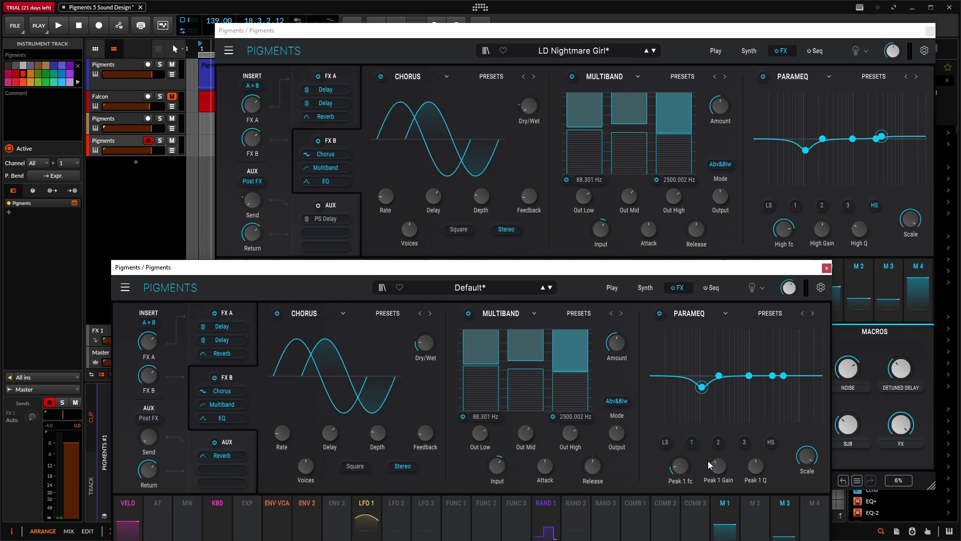
click(770, 443)
drag(686, 471, 693, 458)
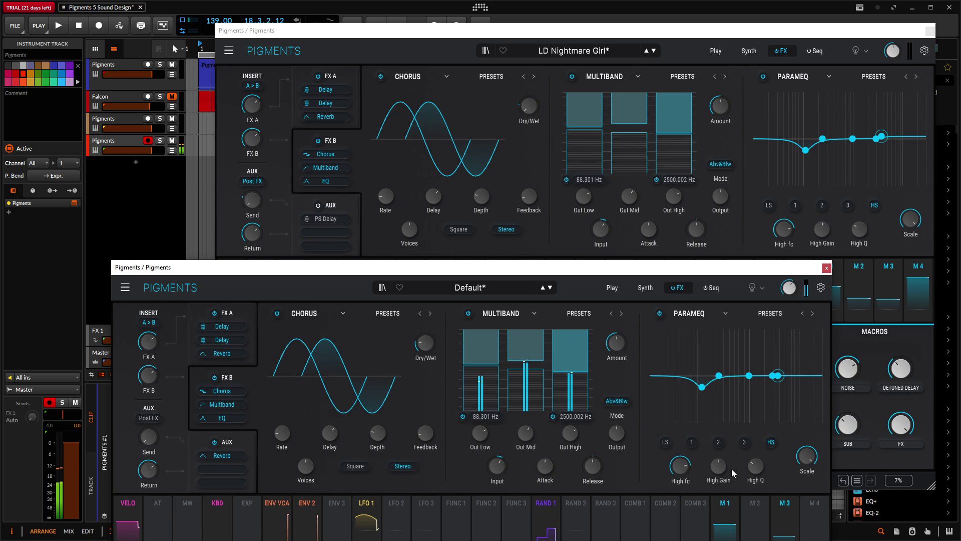
drag(722, 466, 722, 460)
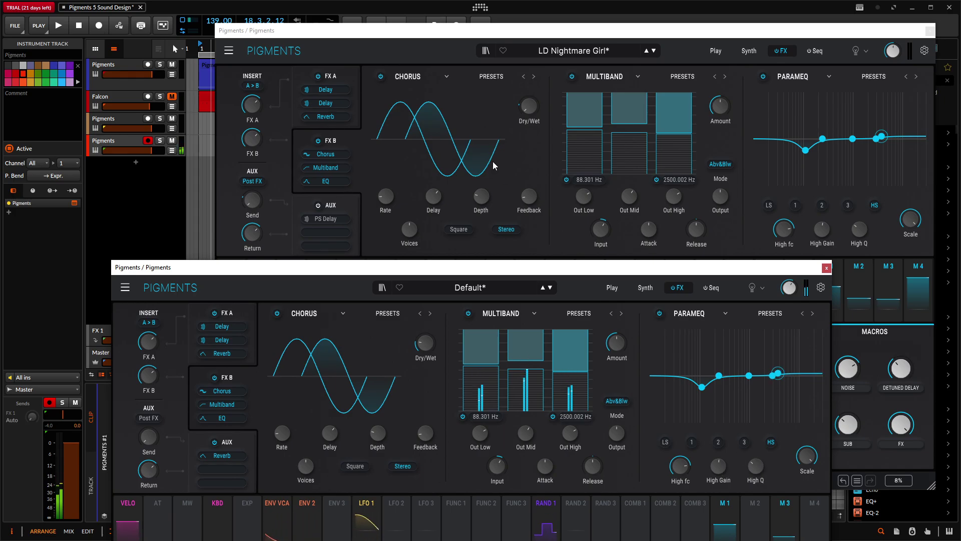
- Set the Default preset's Aux routing to Post FX and arrange both preset windows for comparing their Aux sections
click(473, 49)
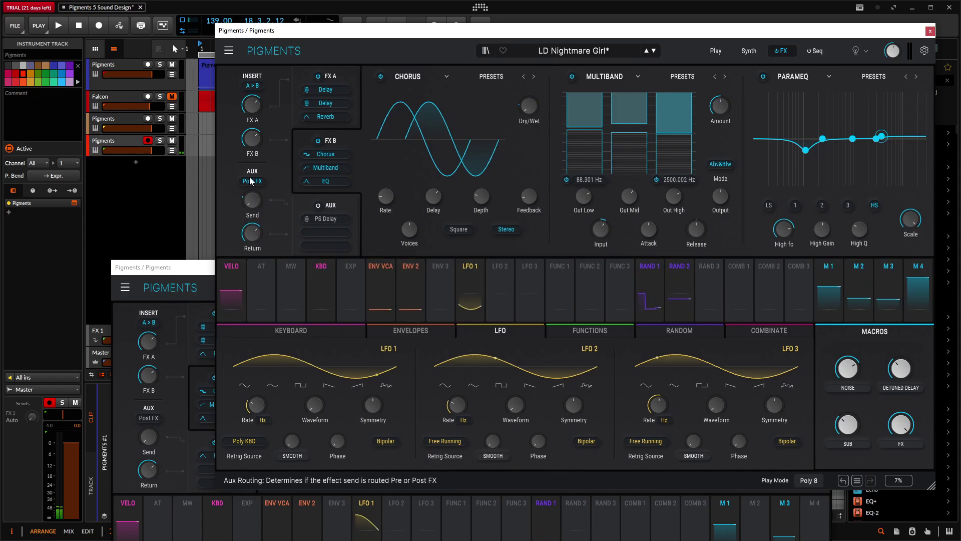
drag(195, 271, 374, 81)
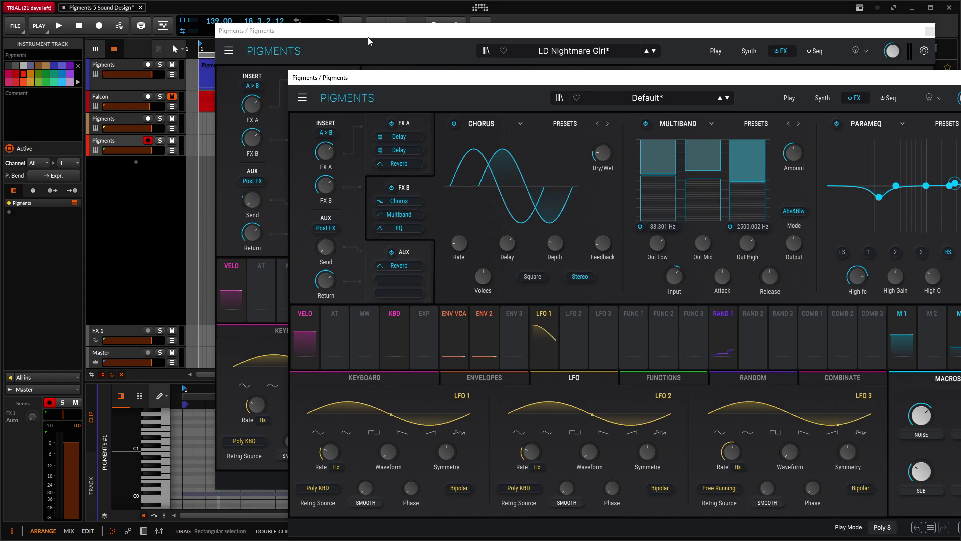
drag(368, 37, 268, 37)
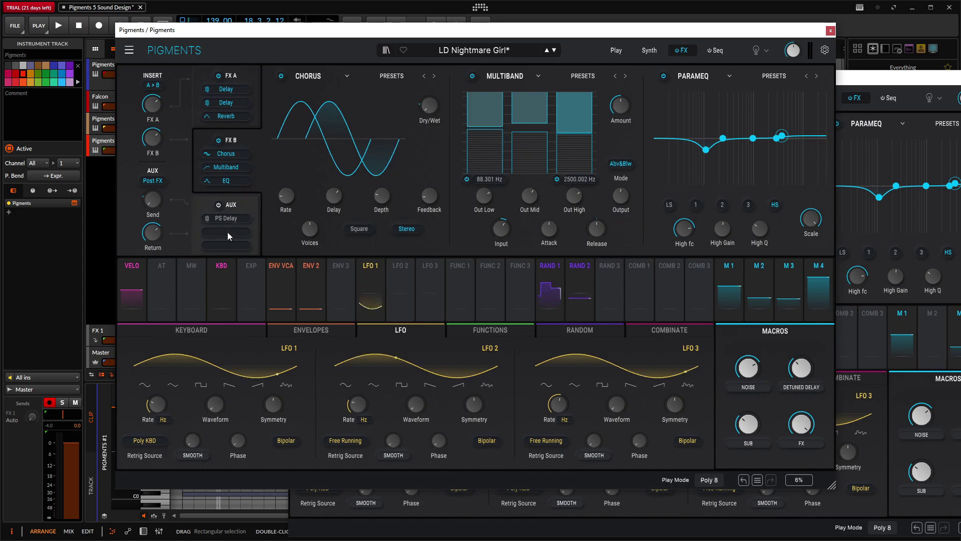
- Replace the Reverb in the Default preset's first Aux slot with a PS Delay
click(855, 77)
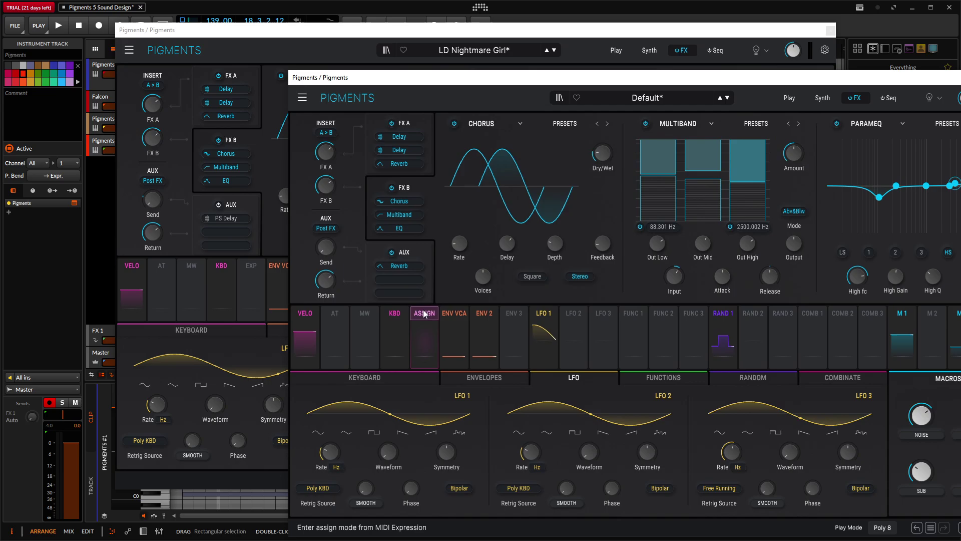
click(406, 253)
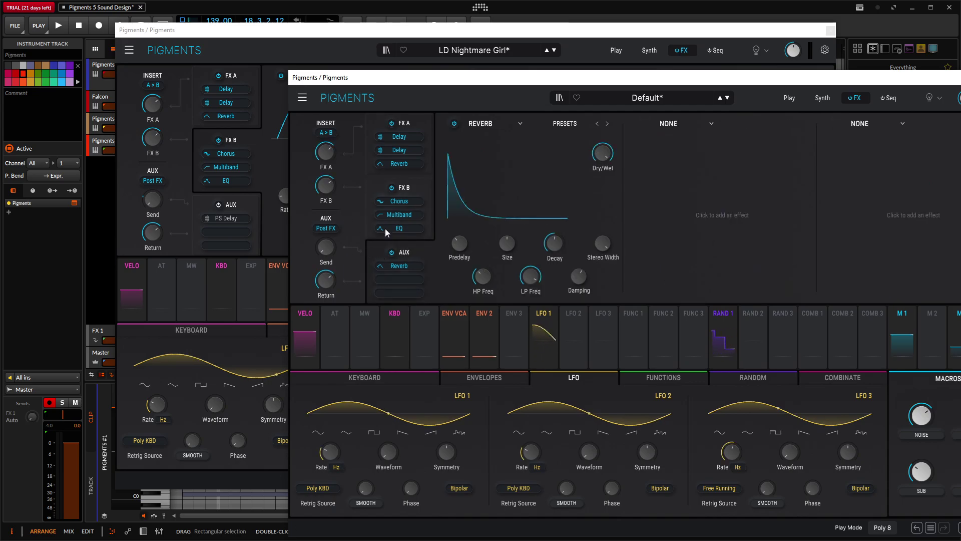
click(480, 124)
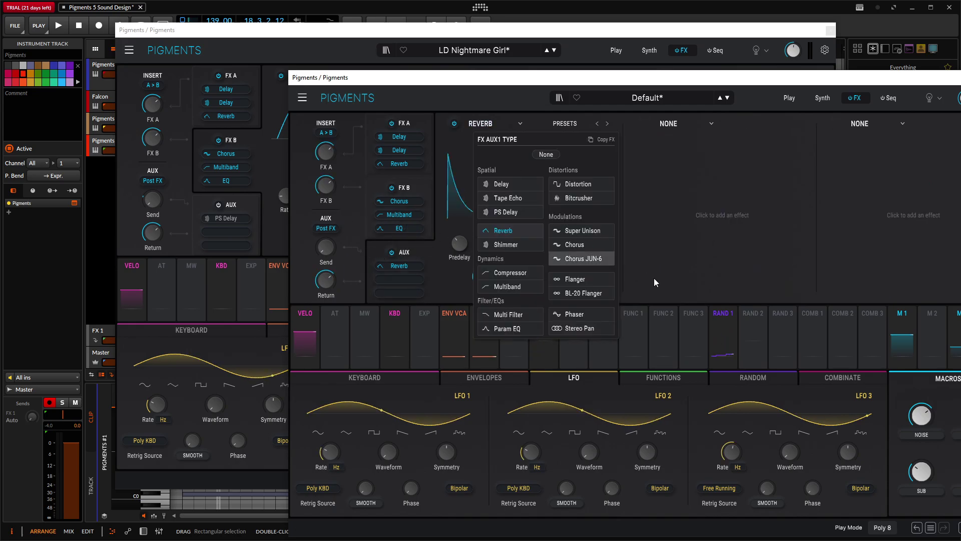
click(507, 213)
- Turn on Aux in LD Nightmare Girl and match its PS Delay's Pitch Shift, HP Freq and Time in the Default preset
click(221, 204)
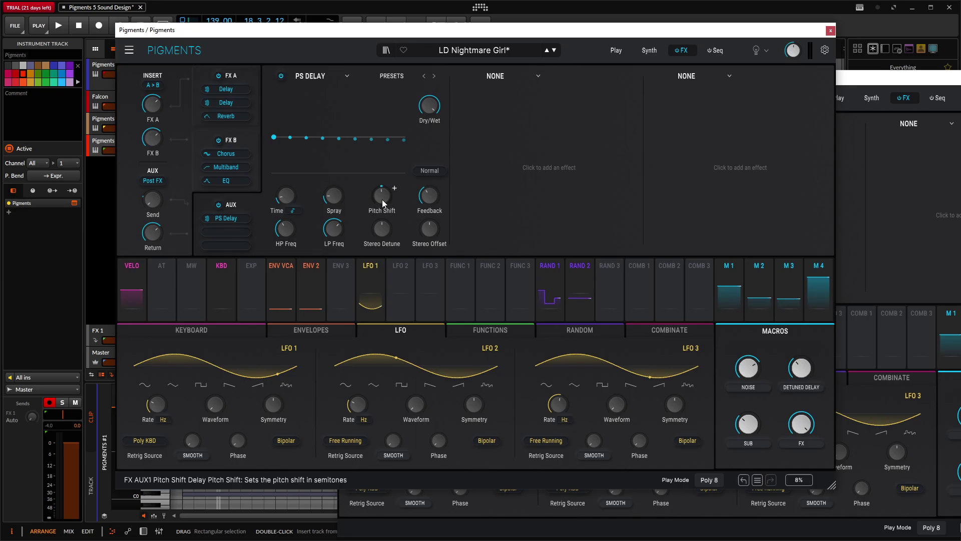
click(853, 87)
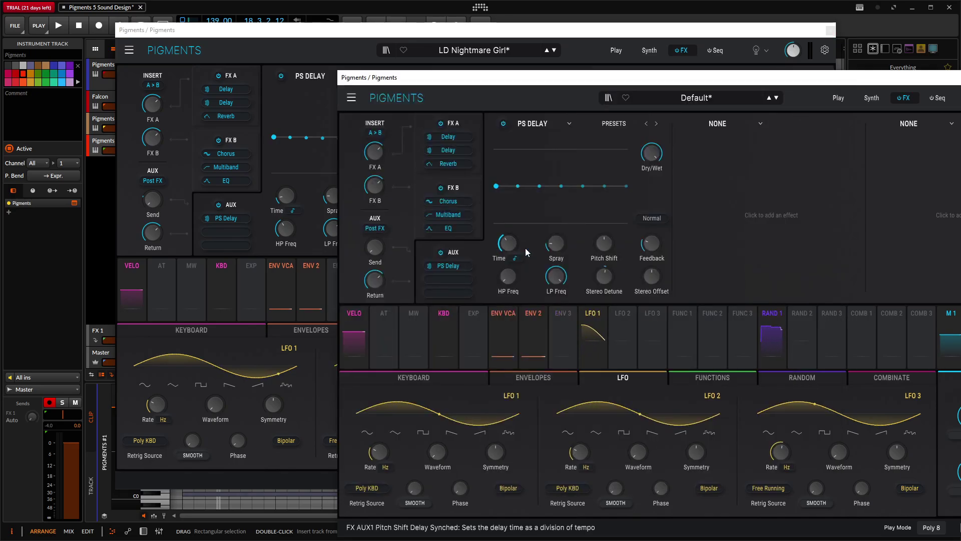
drag(602, 245, 601, 255)
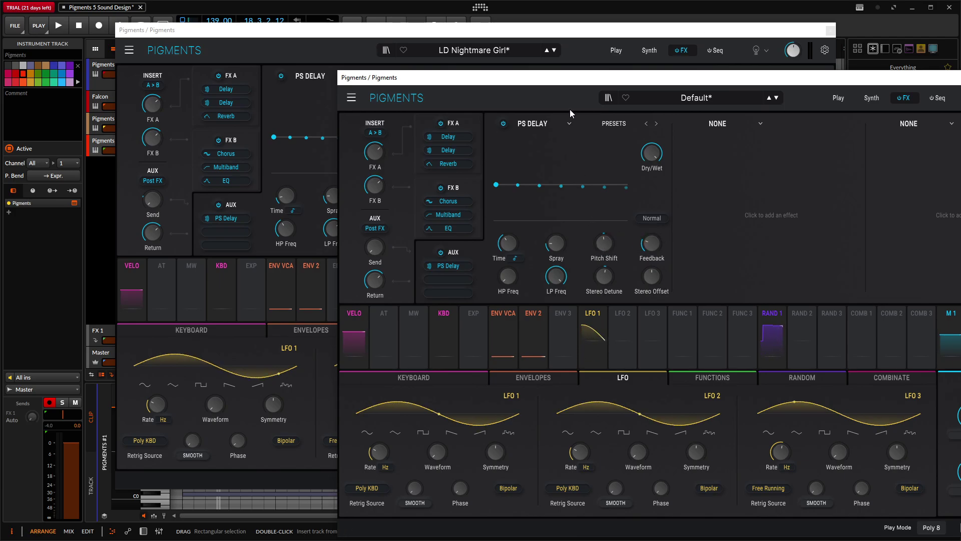
drag(517, 287, 521, 269)
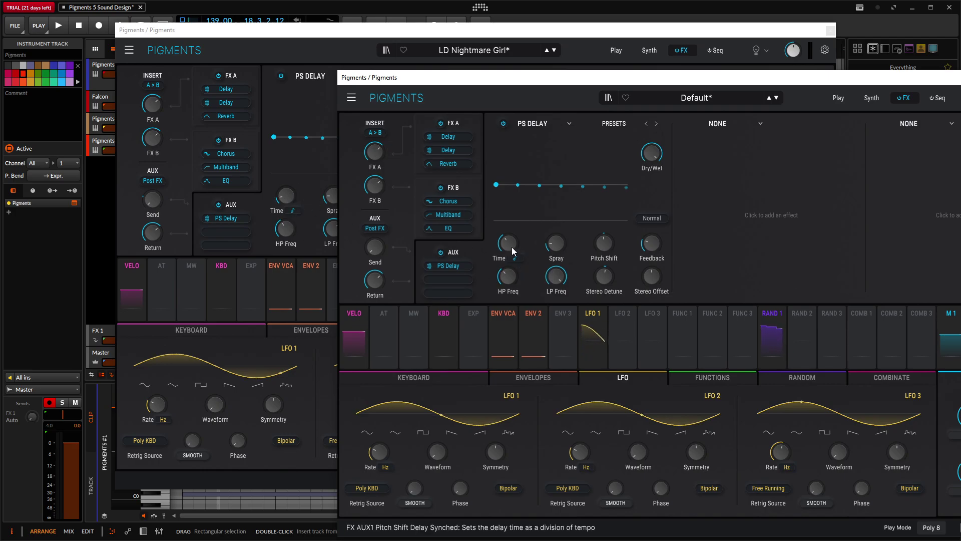
drag(513, 251, 520, 235)
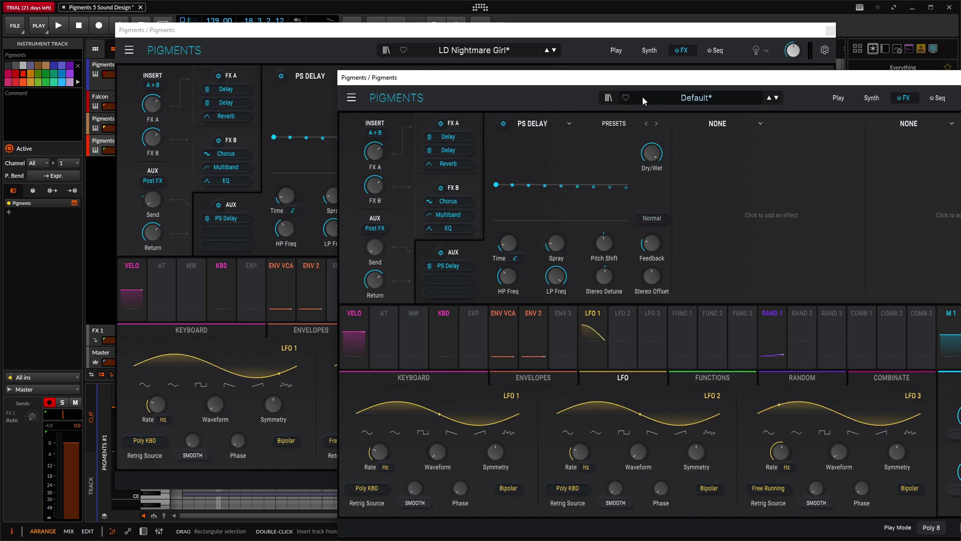
- Place the two preset windows side by side and examine the modulation on LD Nightmare Girl's Aux Send and Return levels
drag(647, 84, 515, 262)
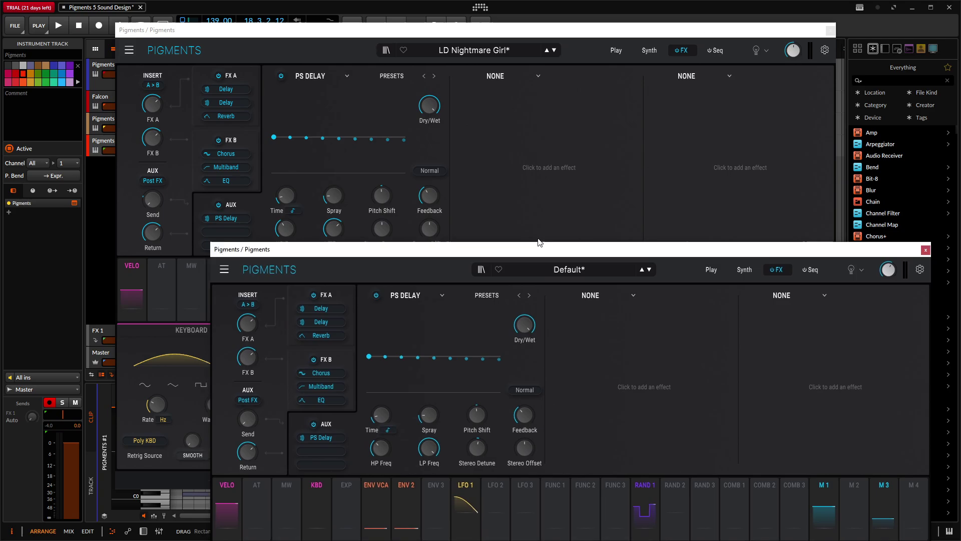
drag(529, 258, 560, 70)
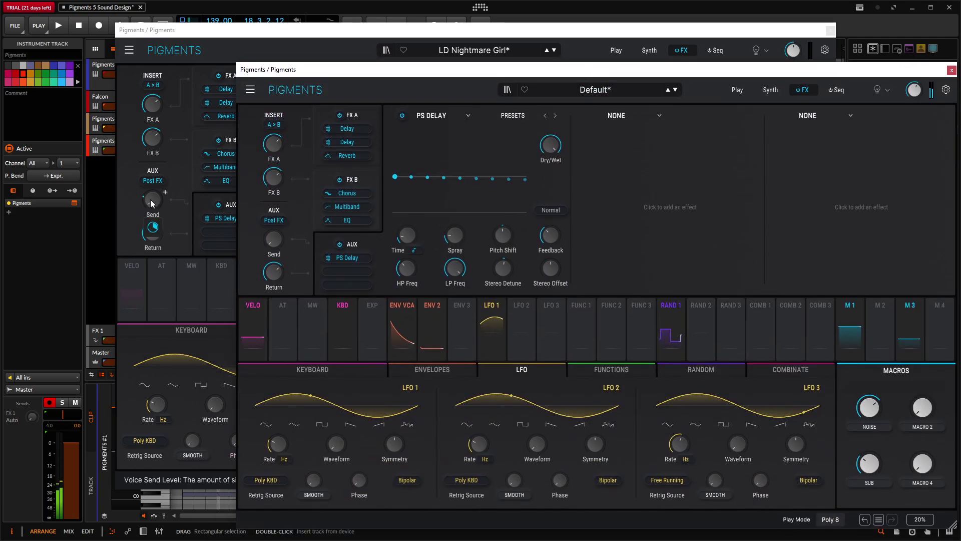
mouse_move(153, 203)
scroll(152, 214, up, 5)
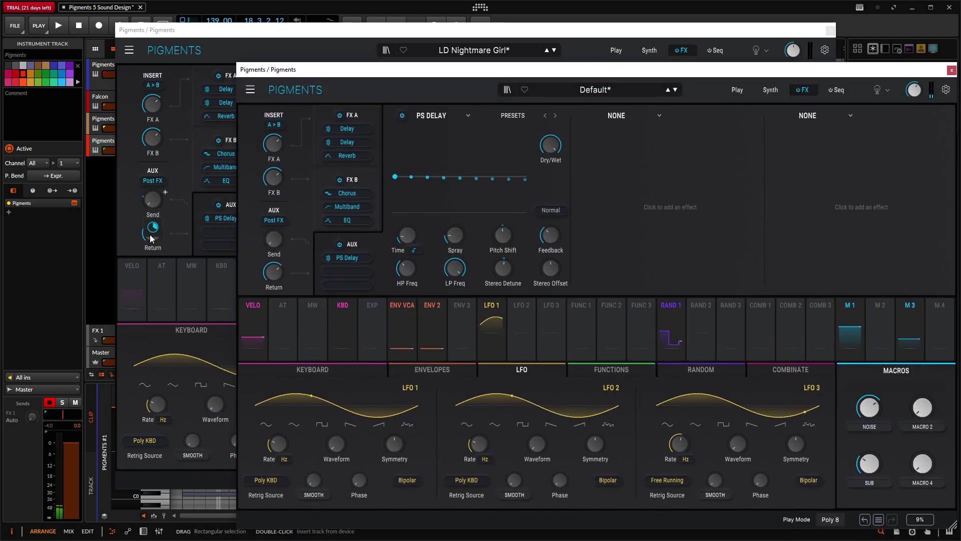
mouse_move(152, 234)
scroll(155, 200, down, 5)
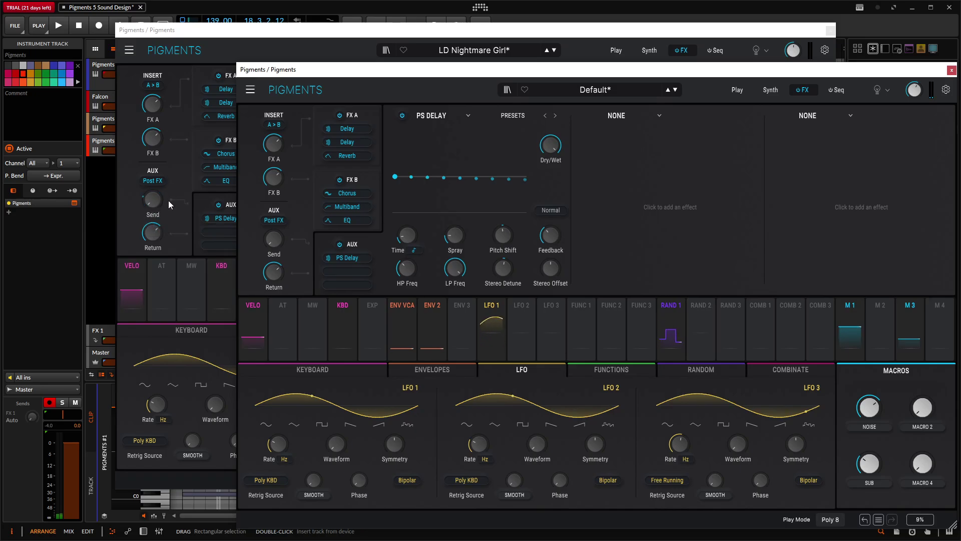
- Rename Macro 2 of the Default preset "detuned delay", as in LD Nightmare Girl
click(455, 30)
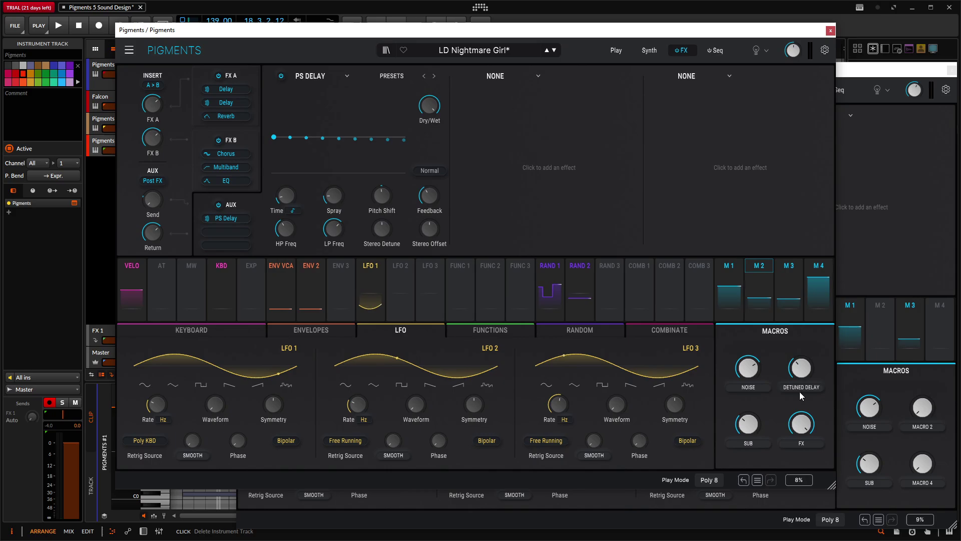
click(932, 429)
double_click(932, 427)
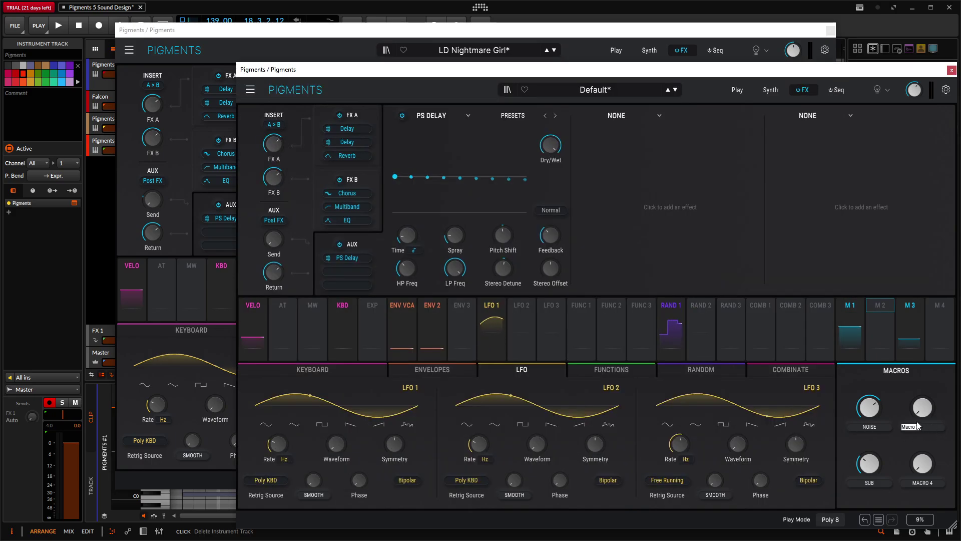
text(detune)
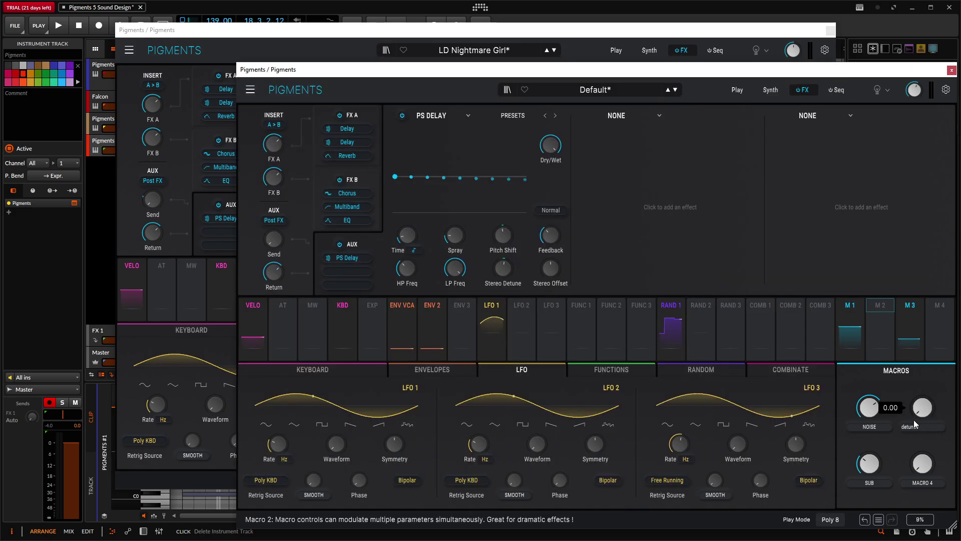
text(d delay)
key(Return)
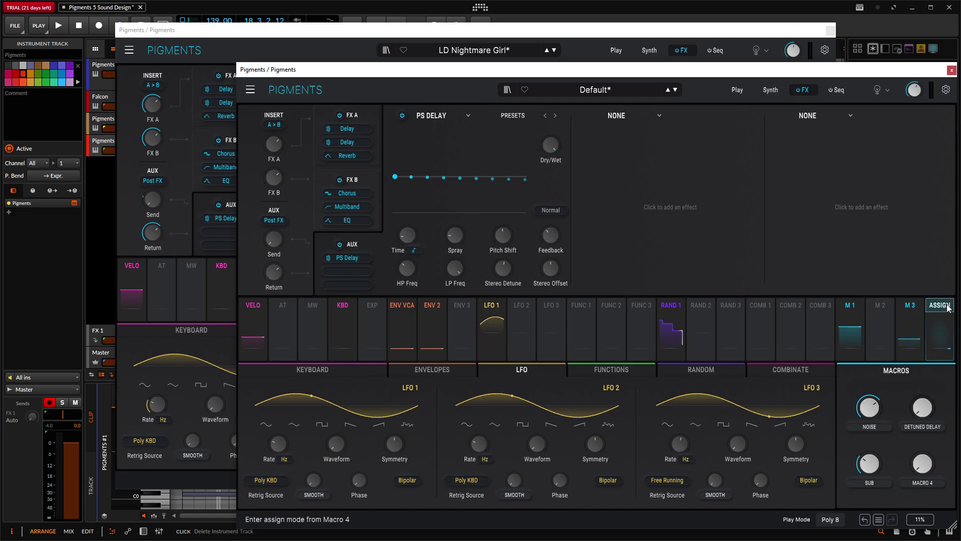
- Assign Macro 2 to the Aux Send level of the Default preset with a modulation amount of 0.63
mouse_move(713, 75)
mouse_down()
mouse_move(713, 220)
mouse_move(713, 83)
mouse_up()
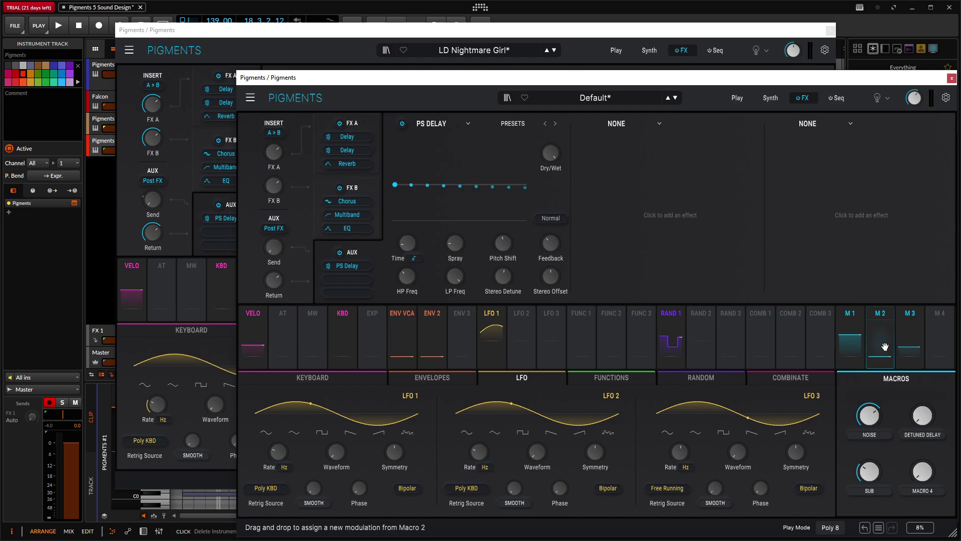
drag(885, 346, 273, 245)
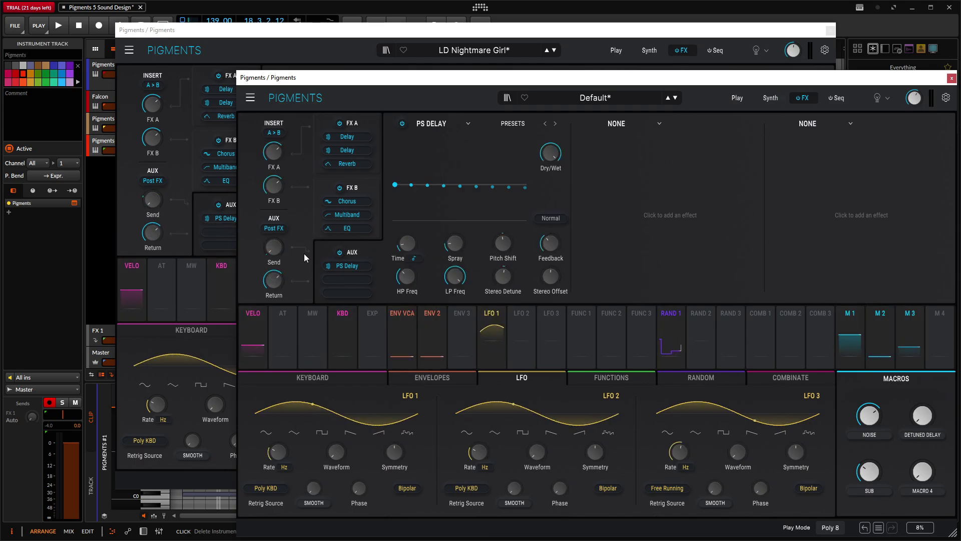
drag(274, 275, 273, 272)
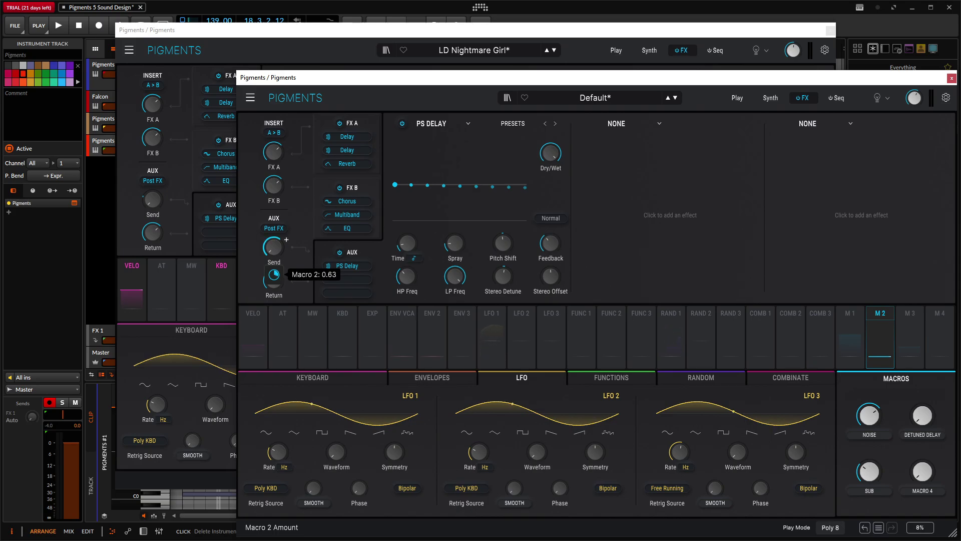
drag(273, 272, 273, 272)
drag(407, 31, 495, 26)
click(935, 196)
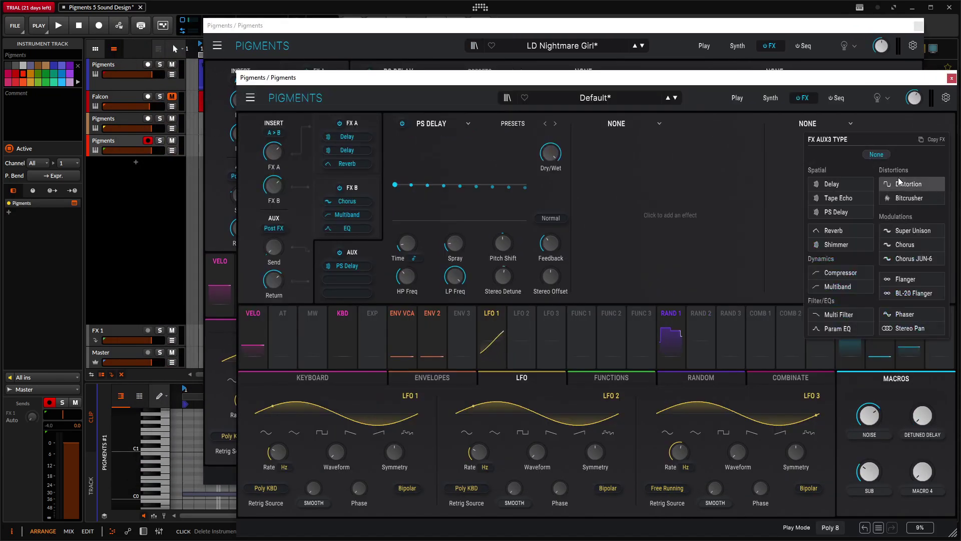
click(908, 440)
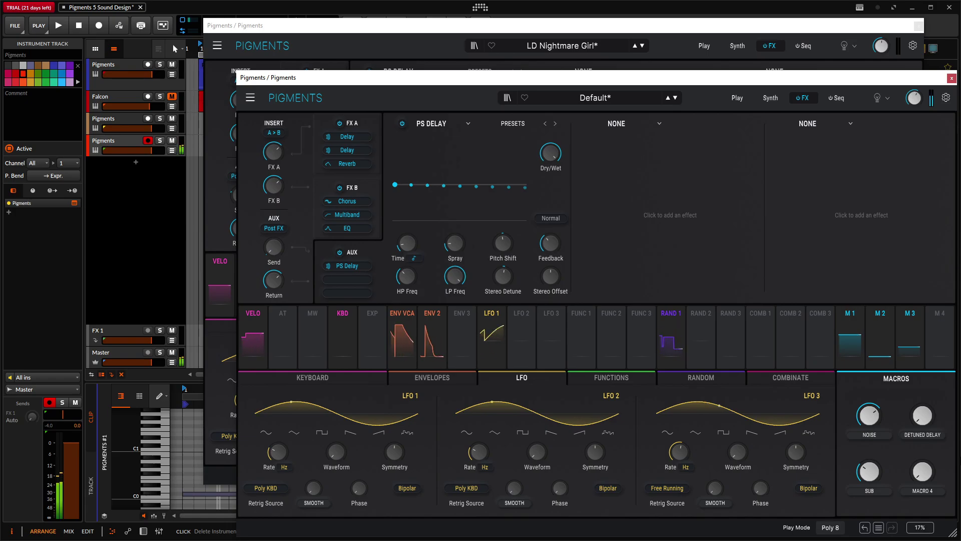
- Audition the detuned delay macro by raising it close to full, resetting it, trying a lower setting and resetting it to 0
drag(925, 420, 926, 351)
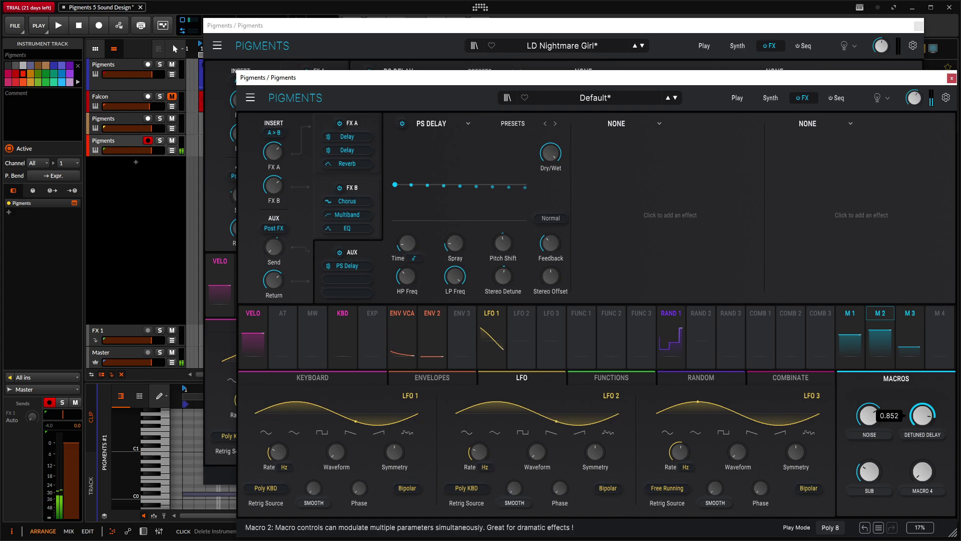
scroll(927, 423, up, 8)
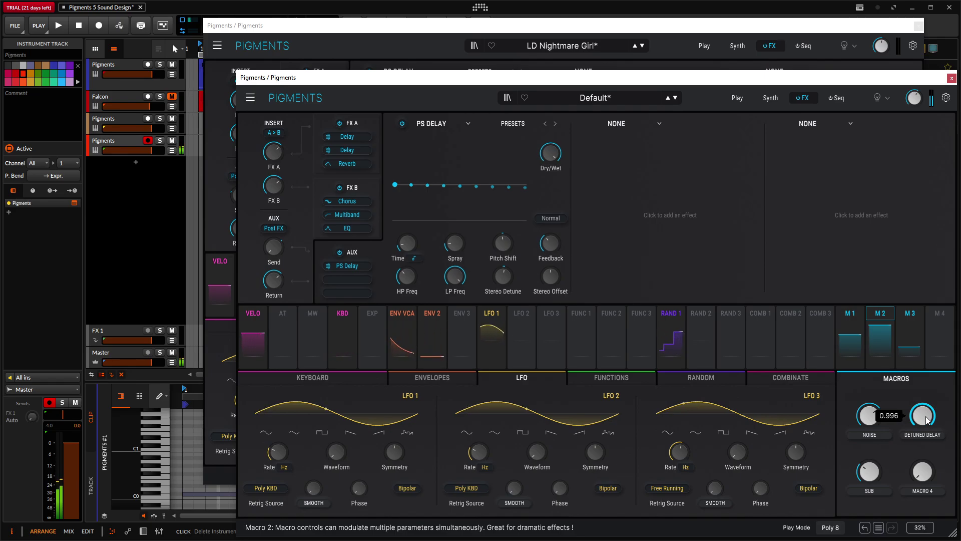
double_click(927, 418)
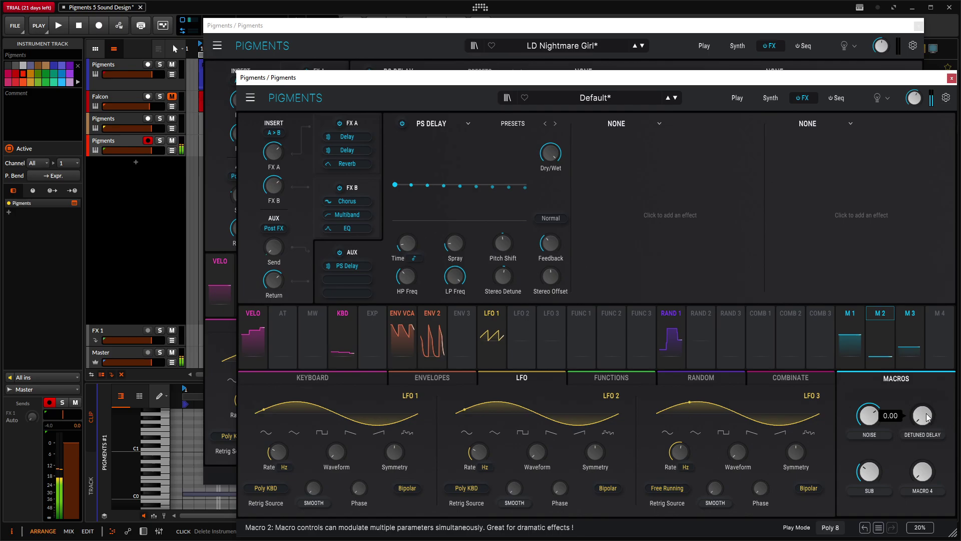
mouse_move(922, 416)
mouse_down()
mouse_move(923, 406)
mouse_move(928, 414)
mouse_up()
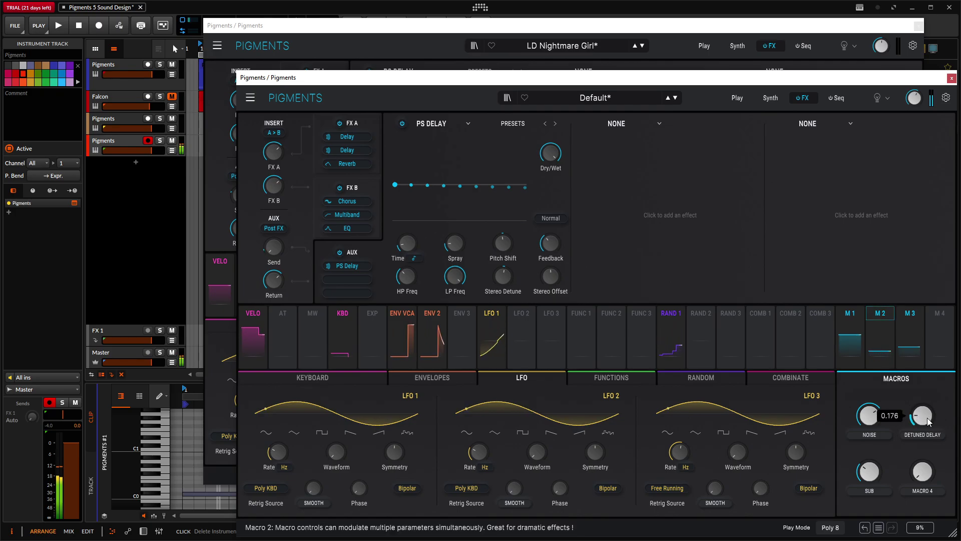
double_click(928, 418)
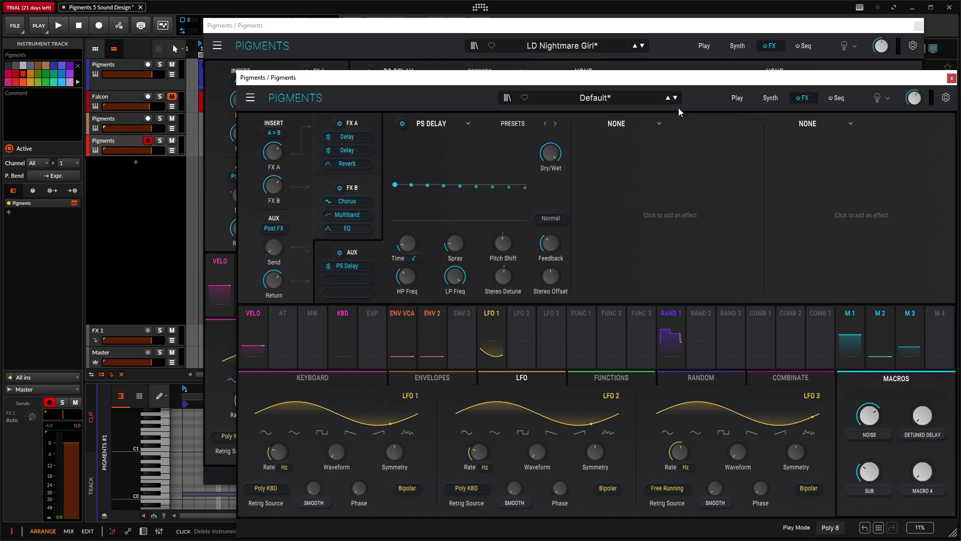
- Assign Macro 4 to the Dry/Wet of both Delays and the Reverb in the Default preset's FX A chain
click(351, 122)
drag(598, 83, 501, 47)
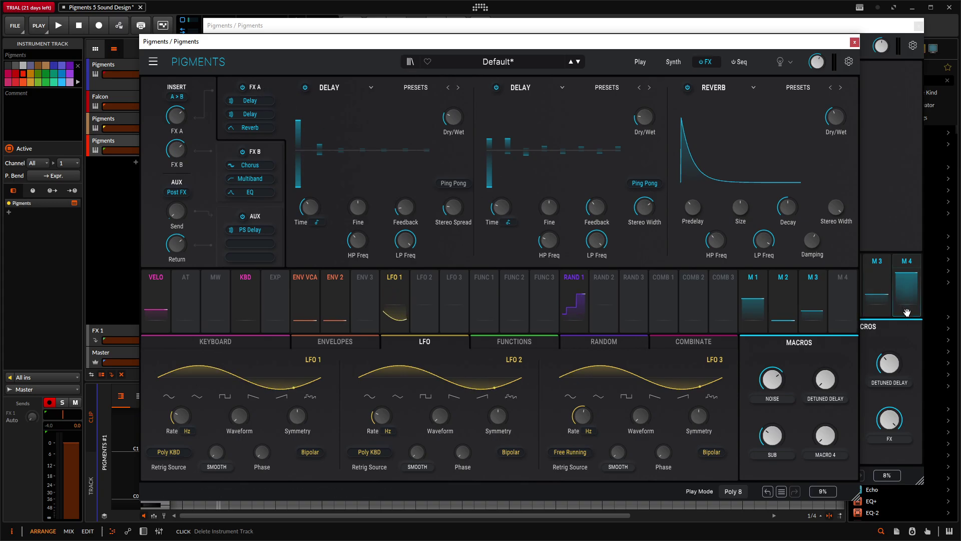
drag(845, 308, 453, 117)
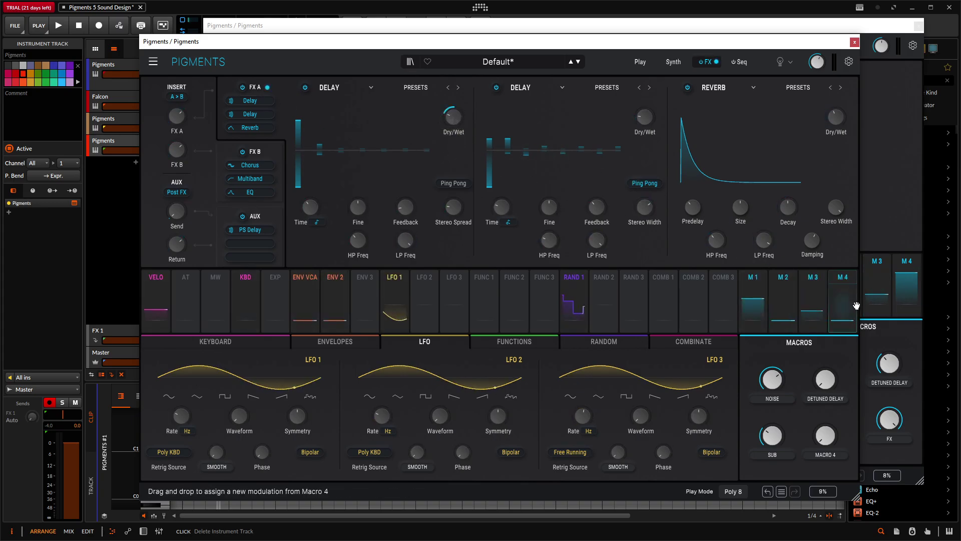
drag(844, 307, 644, 116)
drag(828, 296, 836, 118)
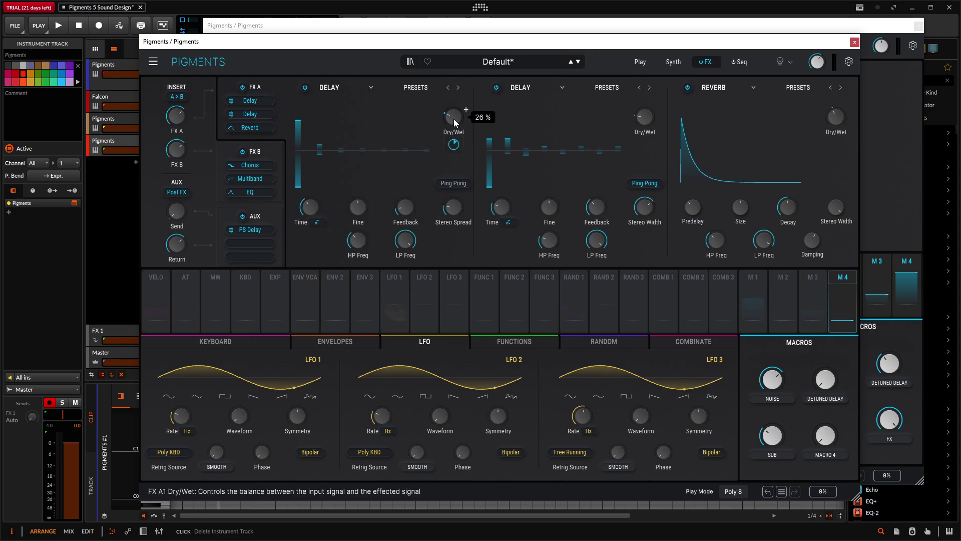
- Lower the Dry/Wet of the FX A Delays and Reverb and adjust their Macro 4 amounts, with 0.25 on the first Delay
drag(454, 119, 453, 145)
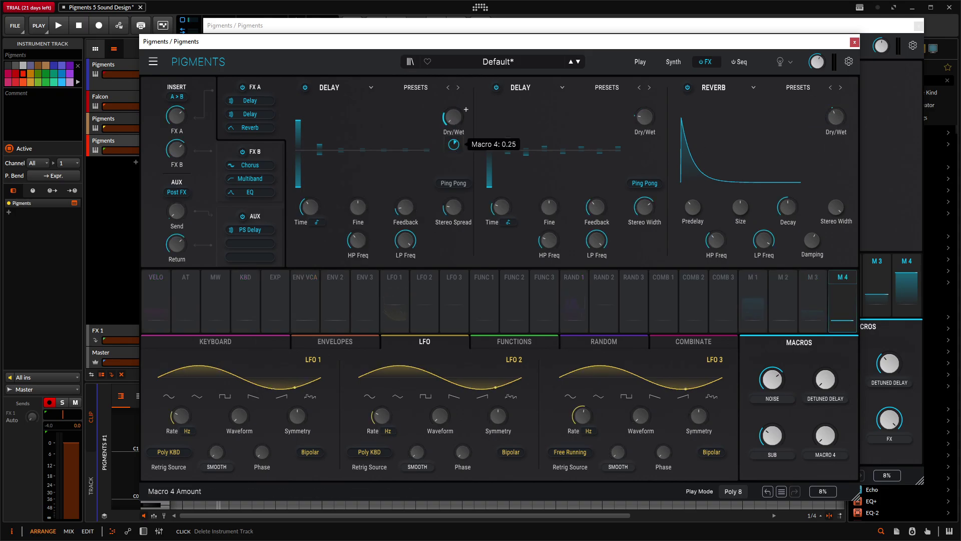
mouse_move(643, 122)
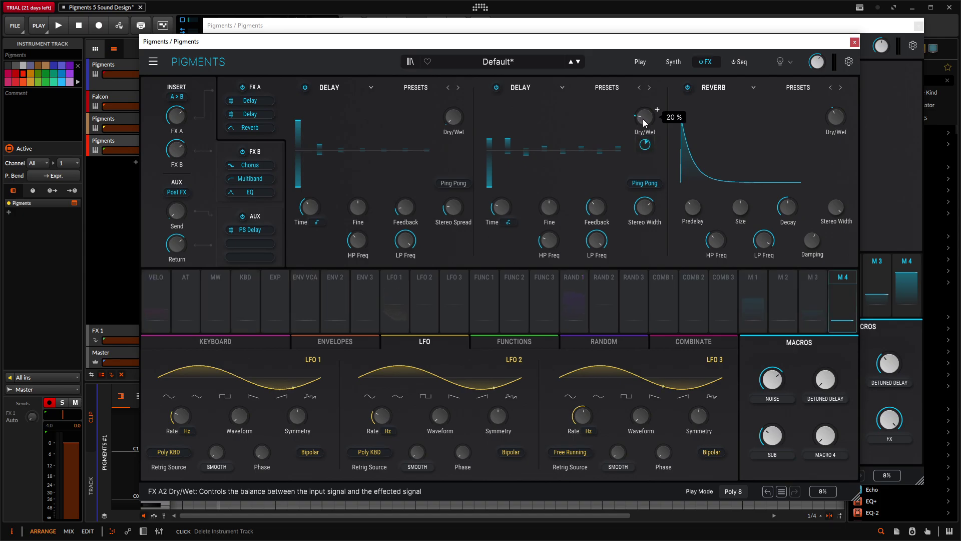
mouse_move(645, 146)
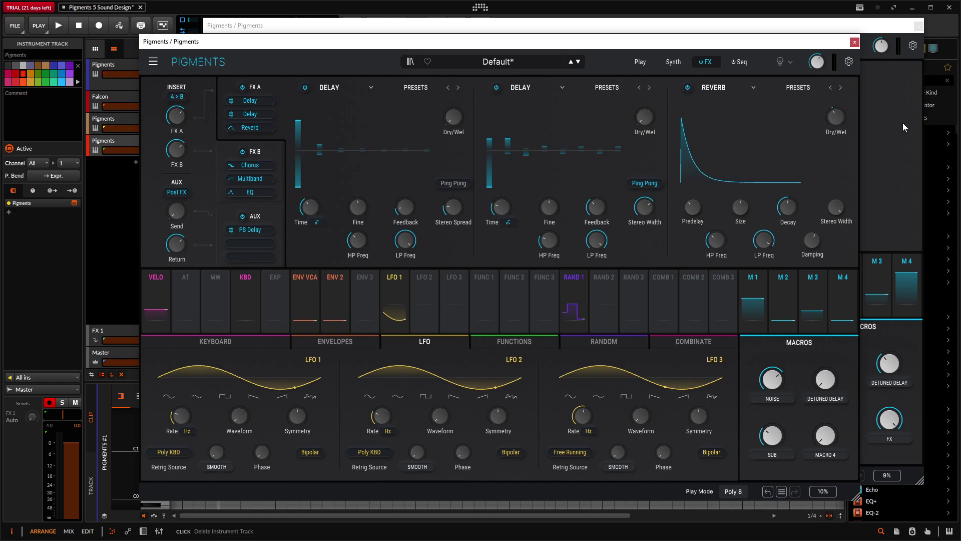
mouse_move(837, 122)
mouse_move(837, 144)
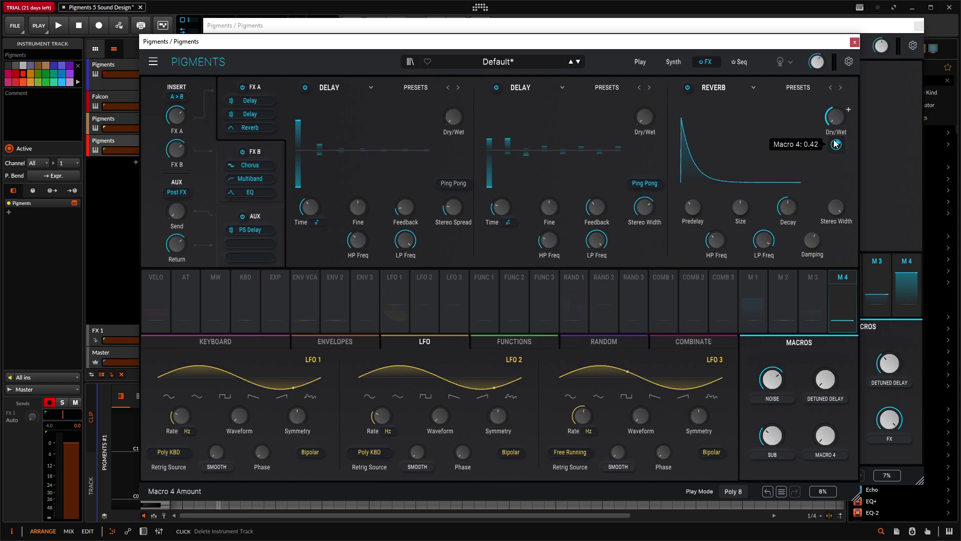
- Assign Macro 4 to the Dry/Wet of the Chorus in the Default preset's FX B chain
click(255, 151)
mouse_move(843, 301)
mouse_down()
mouse_move(453, 138)
mouse_move(453, 121)
mouse_move(456, 149)
mouse_up()
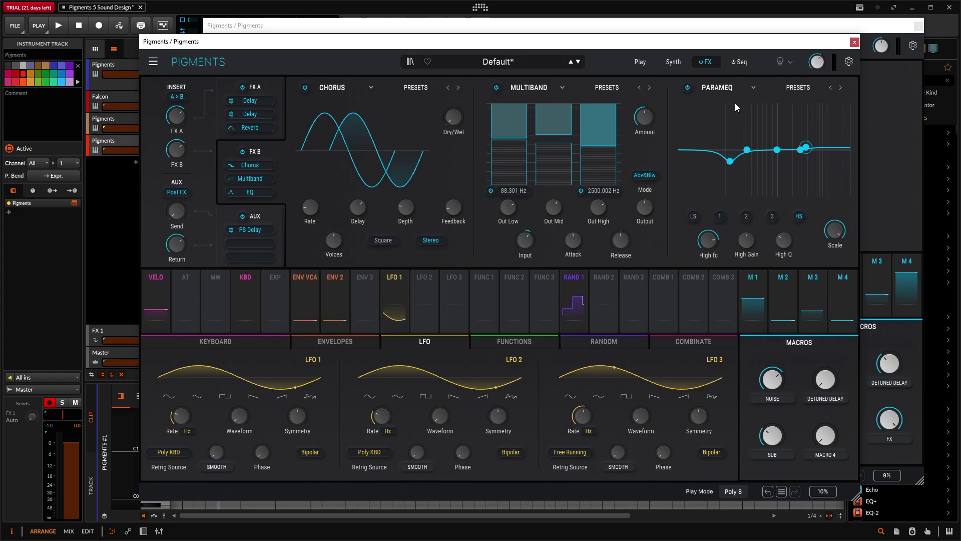
- Rename Macro 4 of the Default preset "FX", check the Aux chain and turn the macro fully up
click(258, 218)
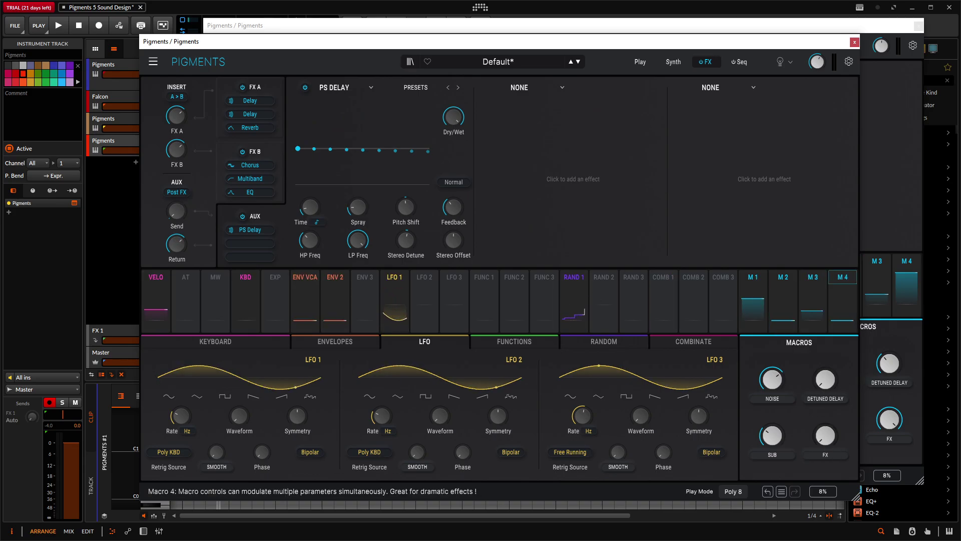
drag(825, 434, 814, 413)
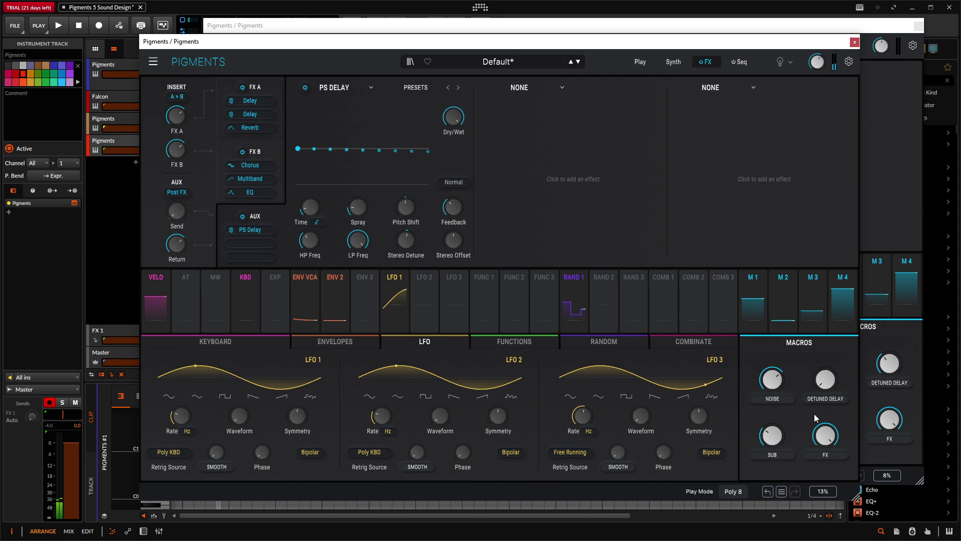
- Show Engine 1 on the Default preset's Synth page and move its window down to uncover LD Nightmare Girl's header
click(673, 63)
click(268, 81)
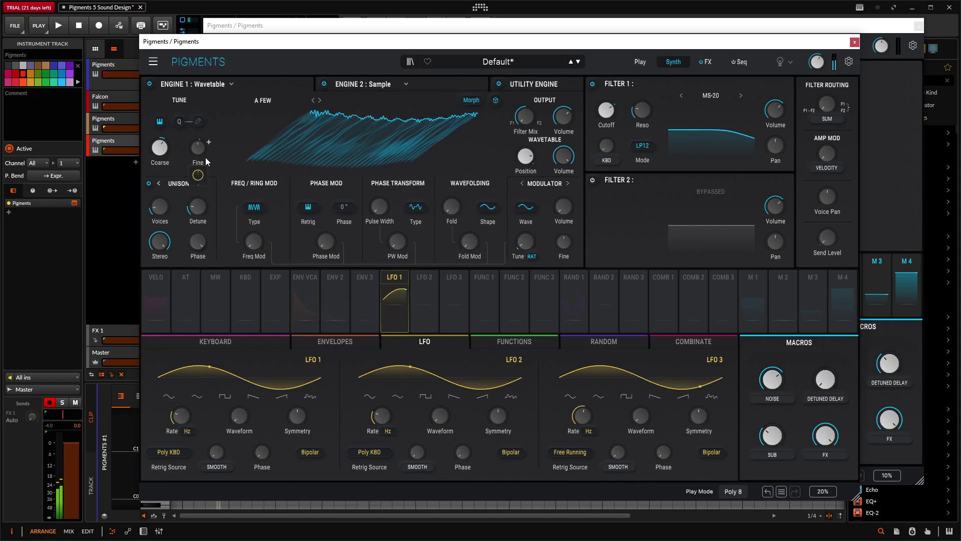
drag(475, 50, 475, 86)
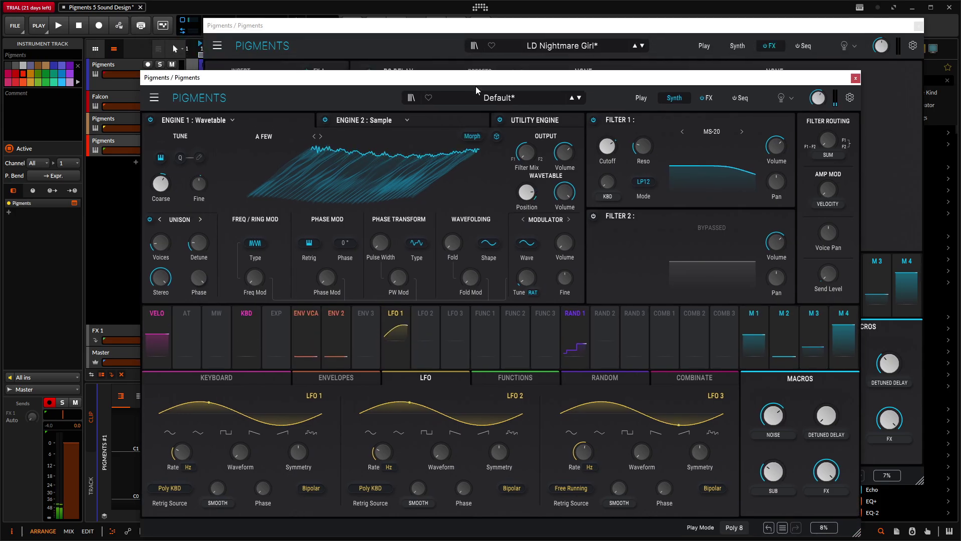